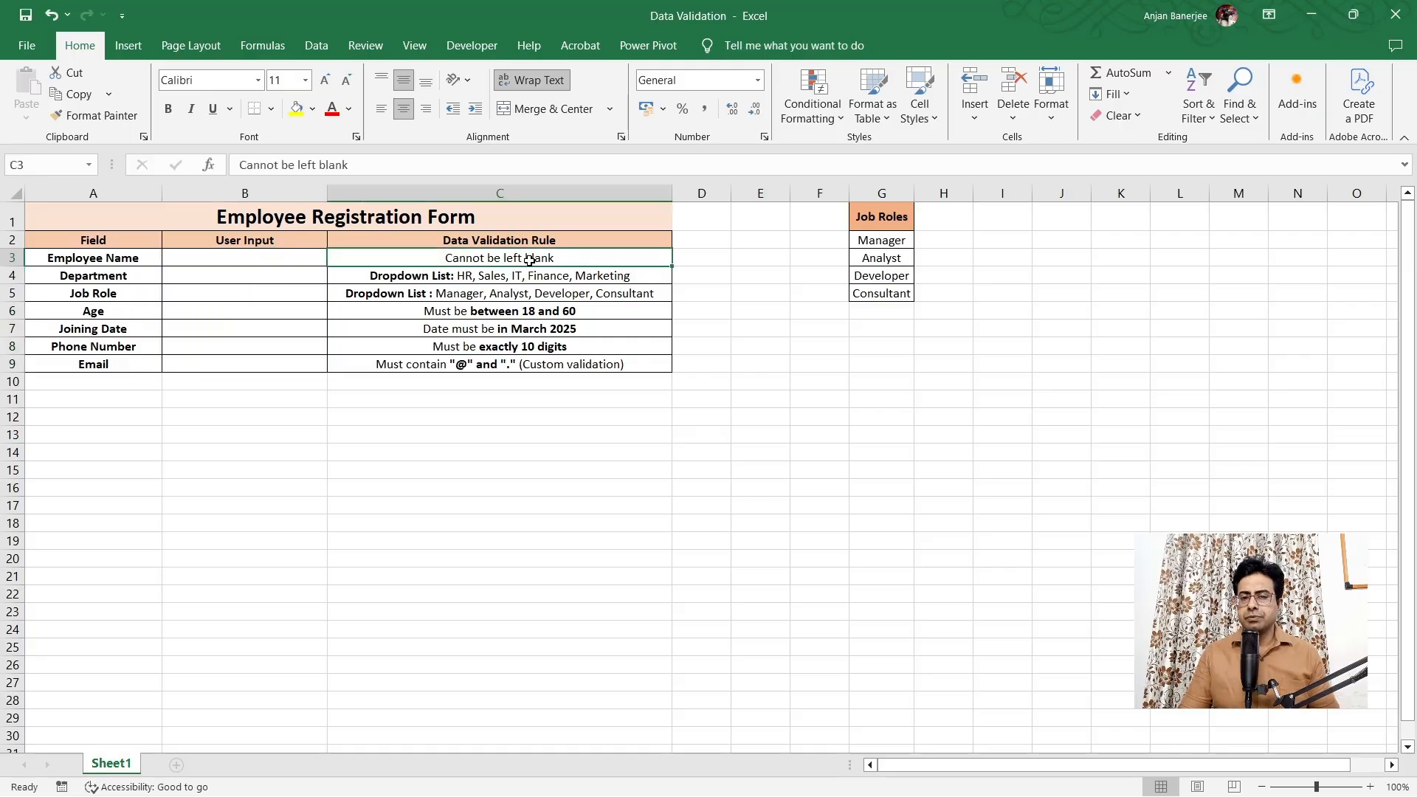
# Give B3 a text-length rule of at least 1 character, with Ignore blank unchecked
pyautogui.click(285, 263)
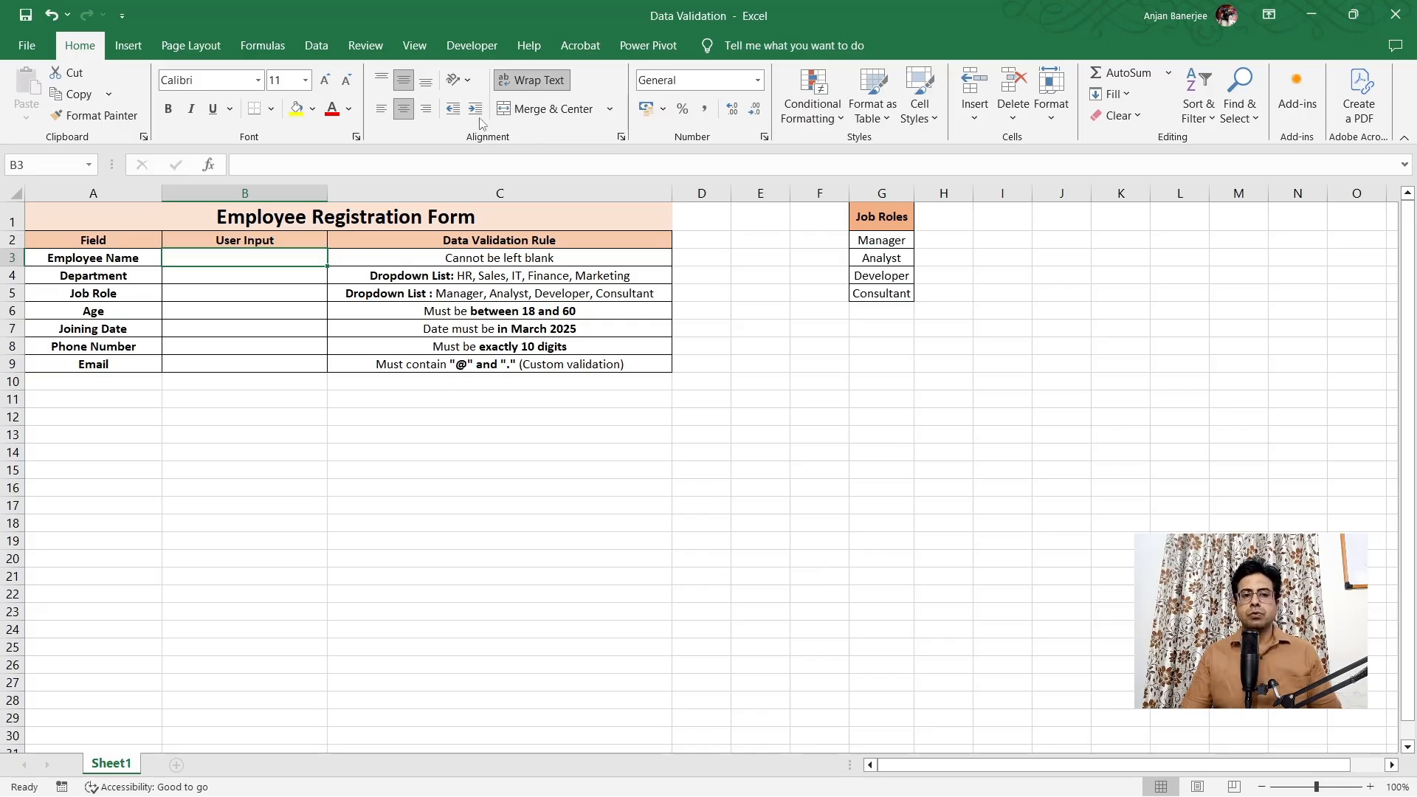
pyautogui.click(312, 43)
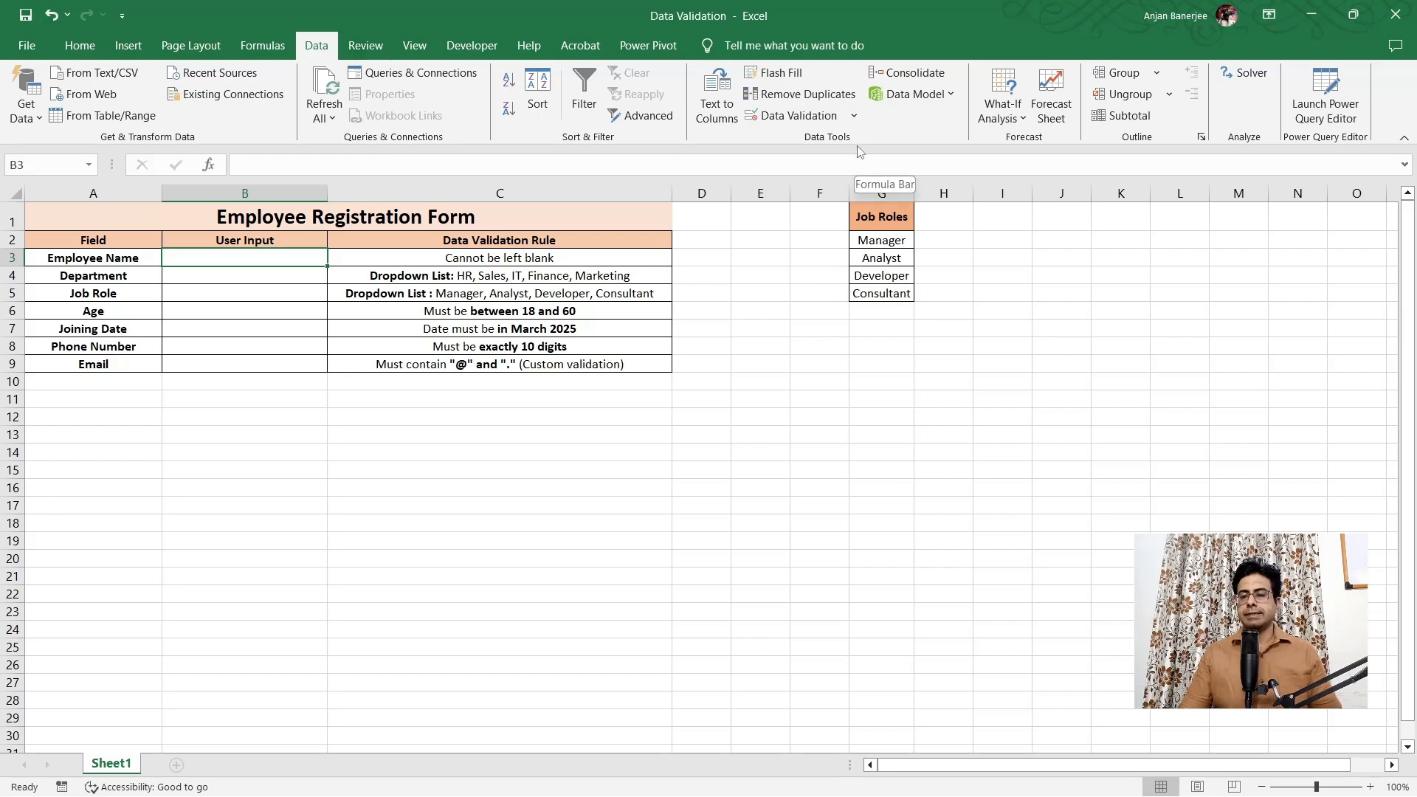
pyautogui.click(828, 121)
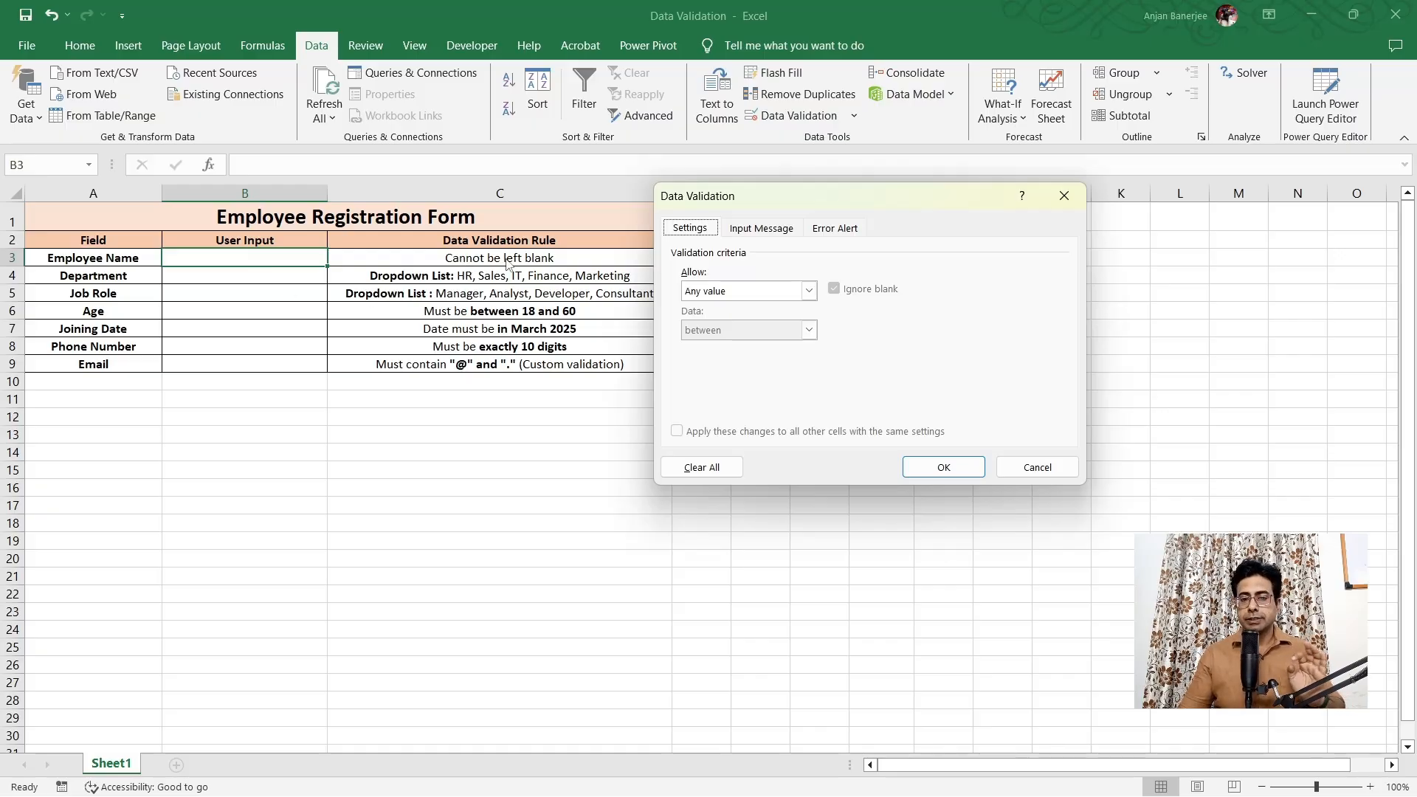
pyautogui.click(810, 291)
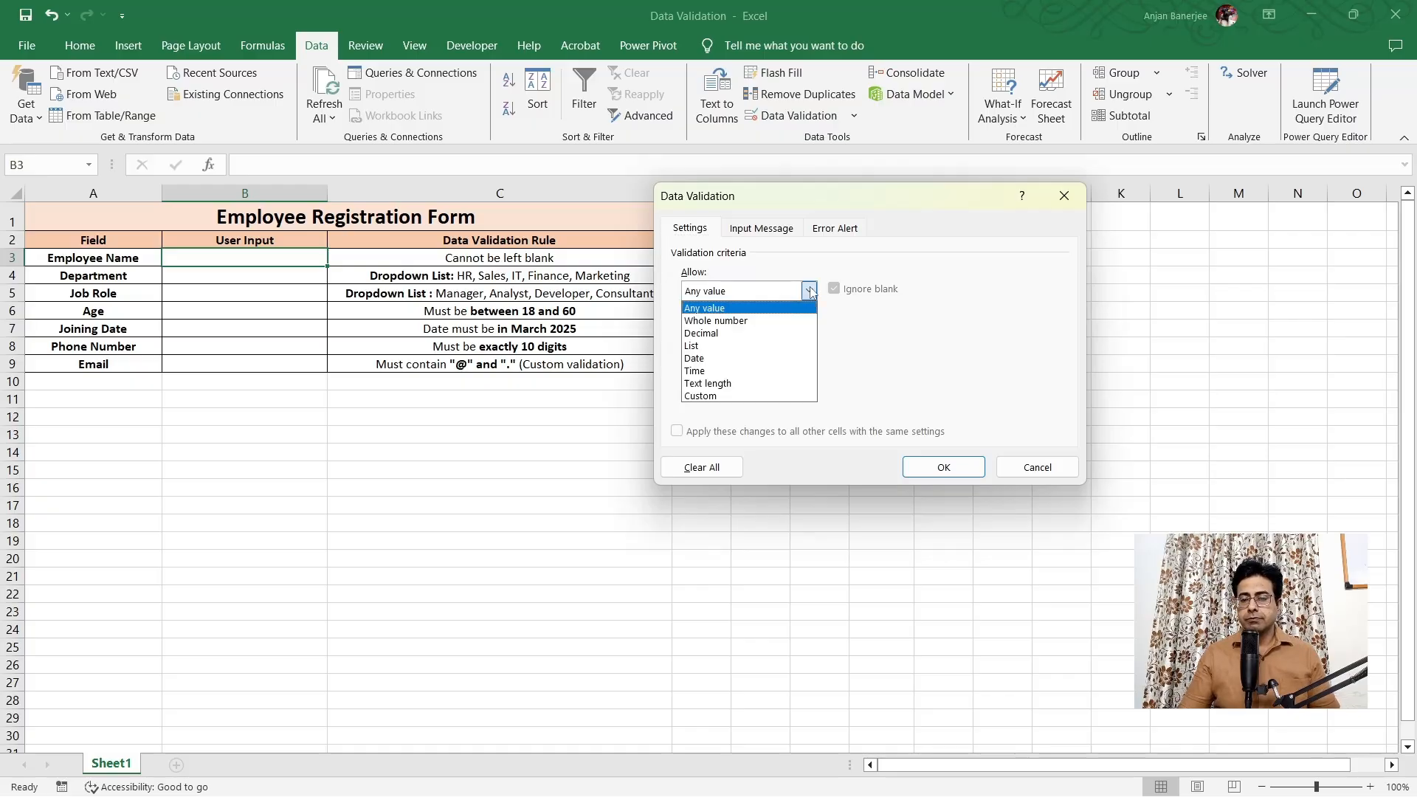
pyautogui.click(752, 383)
pyautogui.click(809, 330)
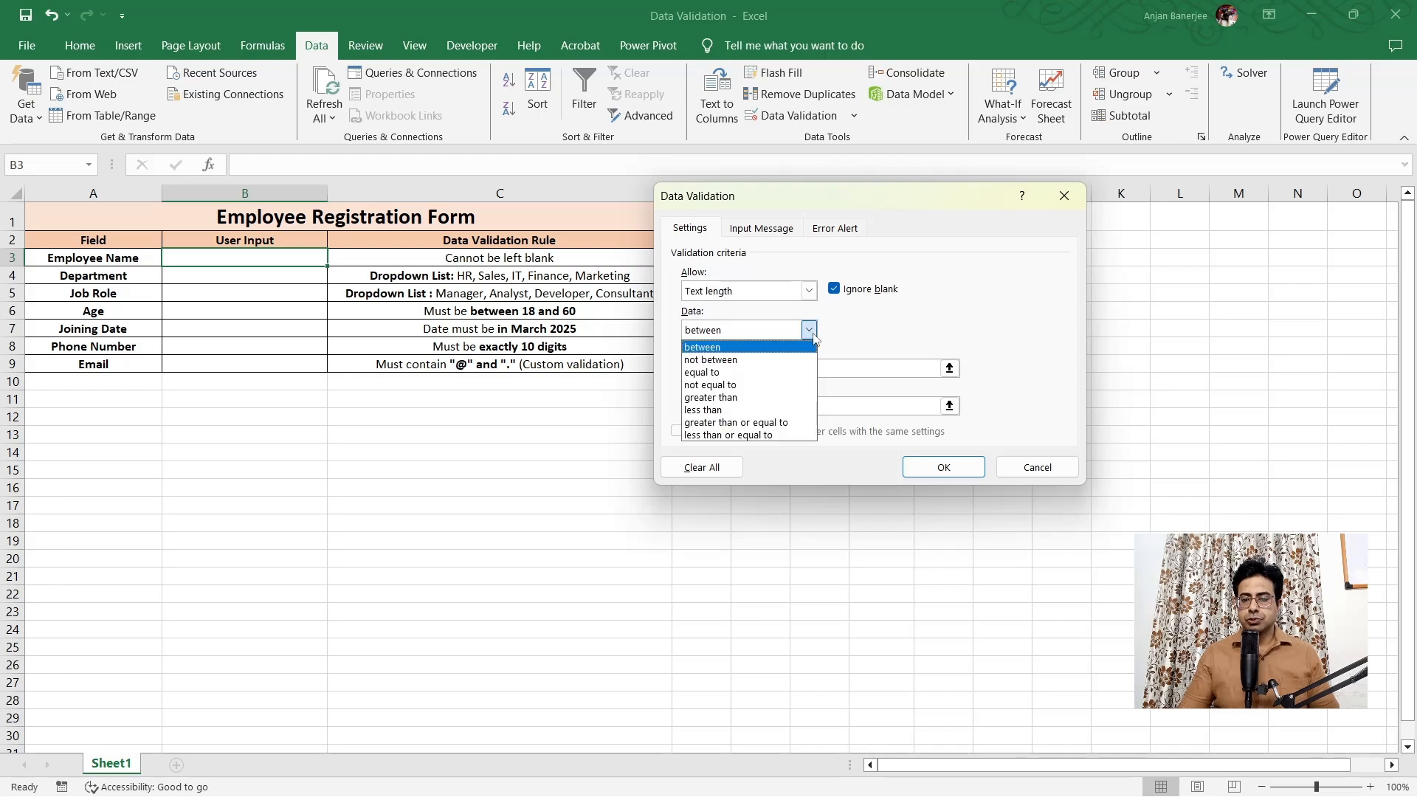
pyautogui.click(765, 425)
pyautogui.click(730, 369)
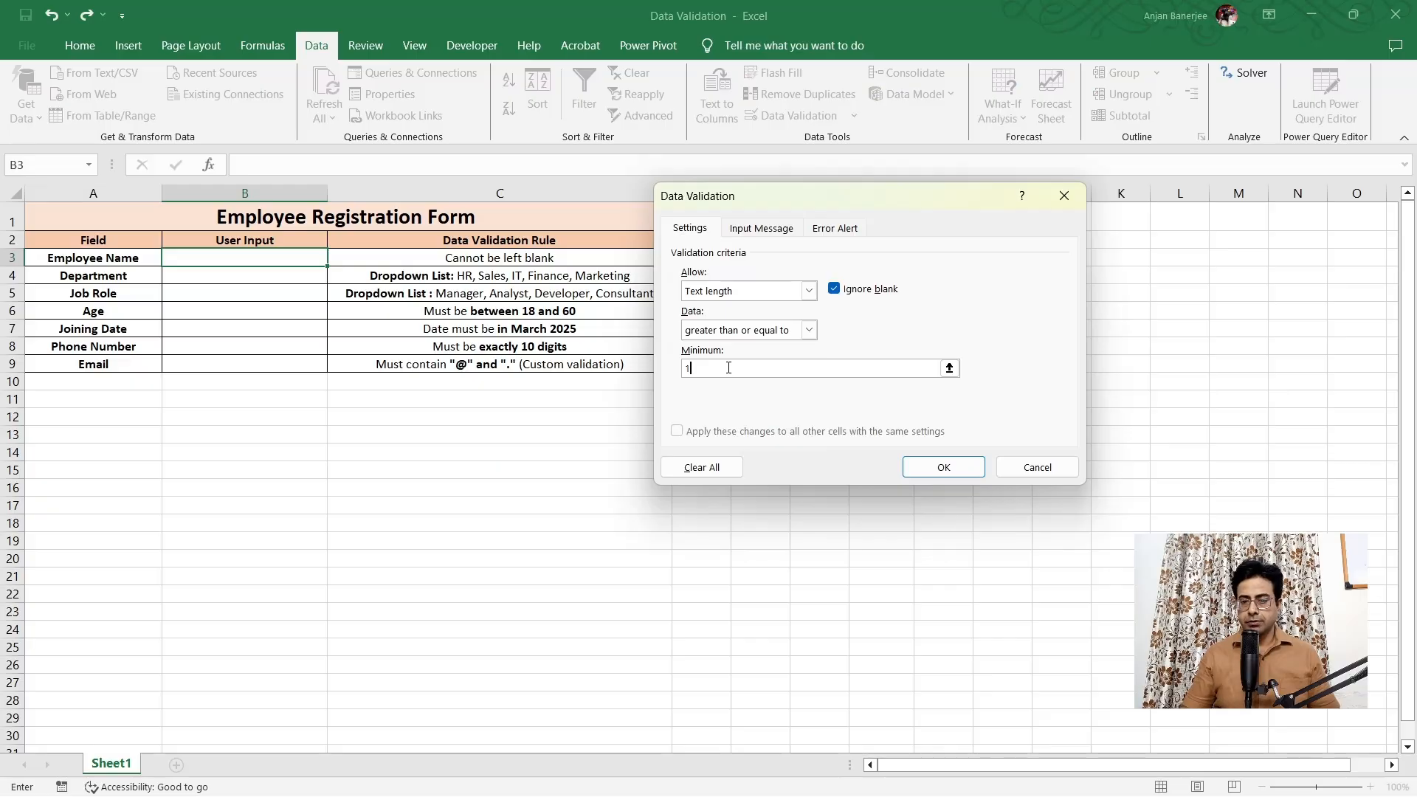
pyautogui.write('1')
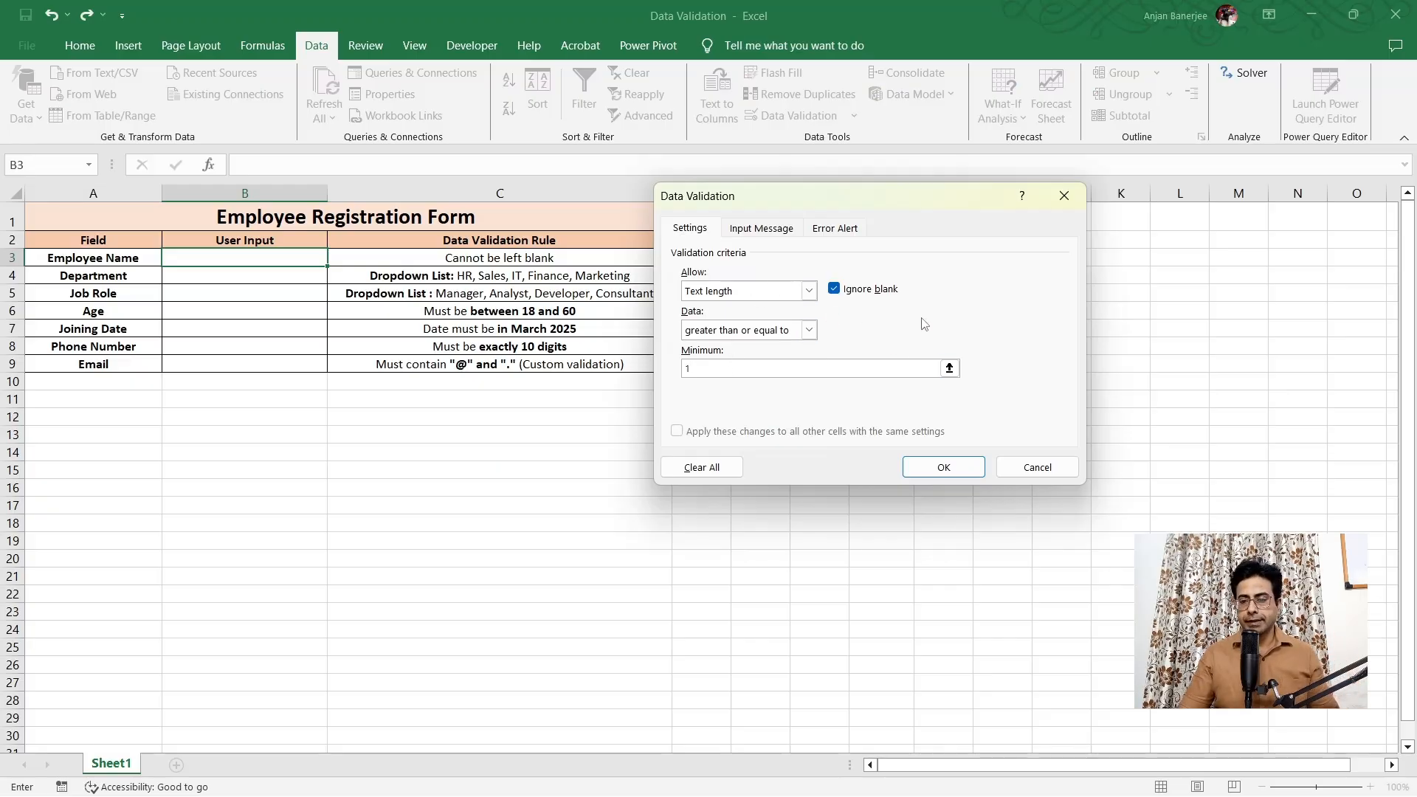
pyautogui.click(834, 289)
pyautogui.click(944, 467)
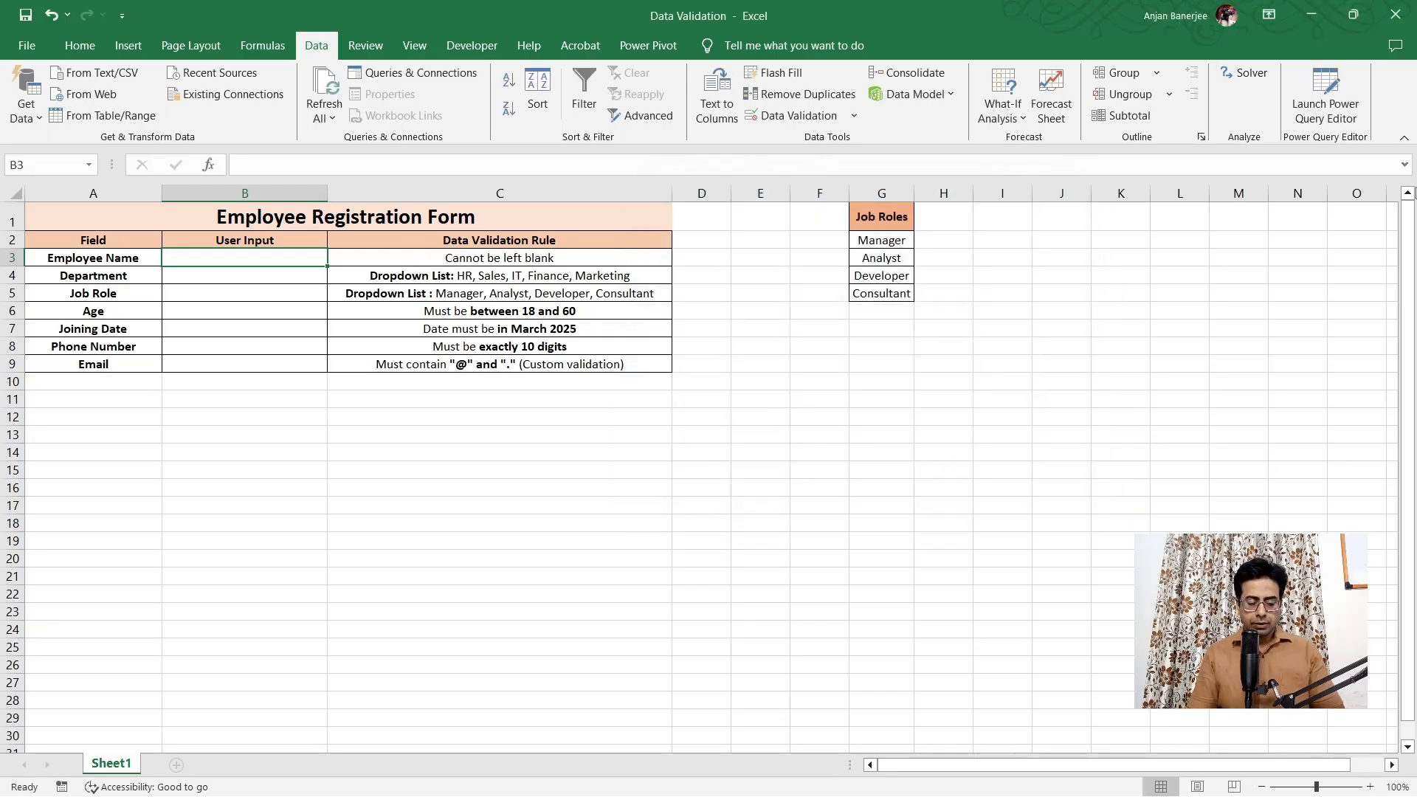
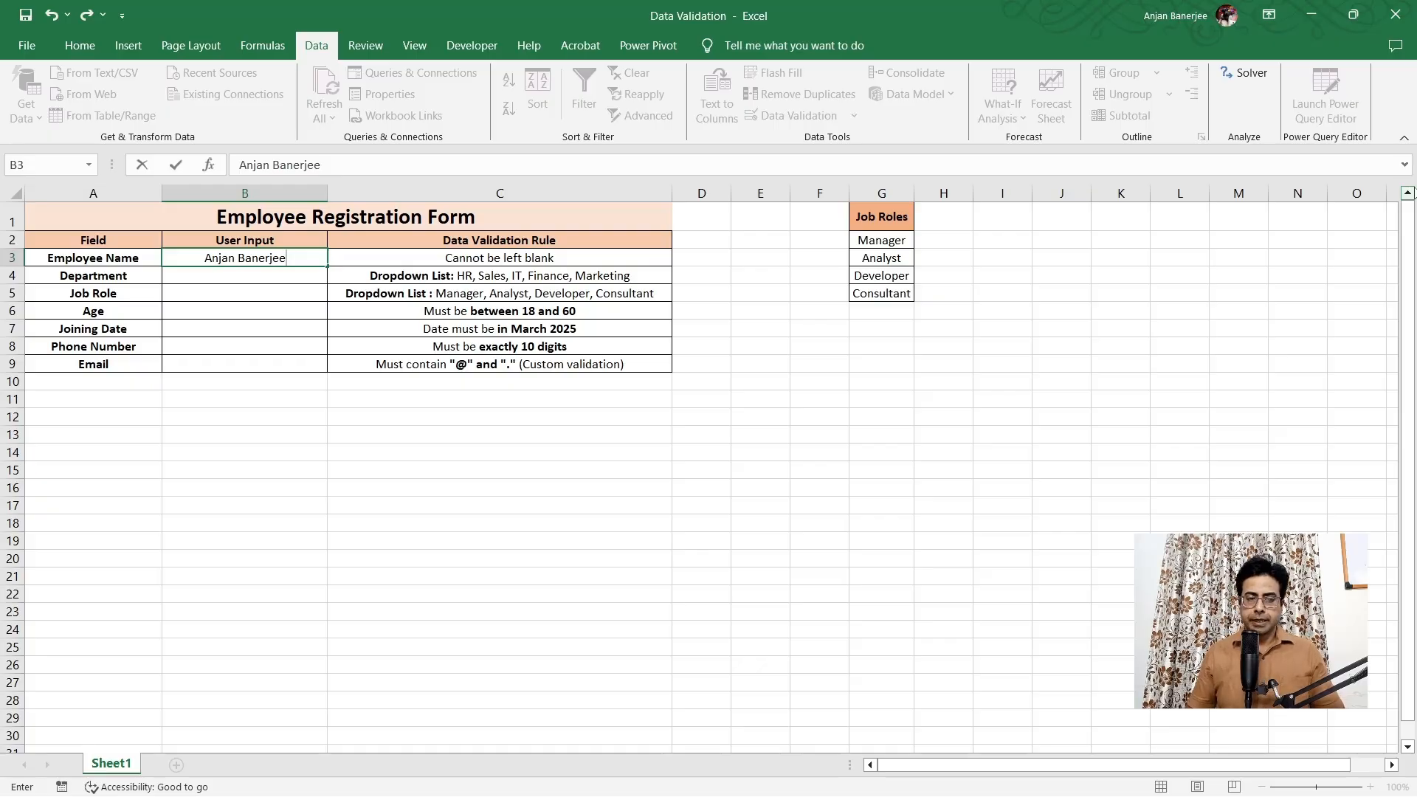
# Enter the employee's full name in B3, confirming a cleared entry triggers the validation error
pyautogui.press('Return')
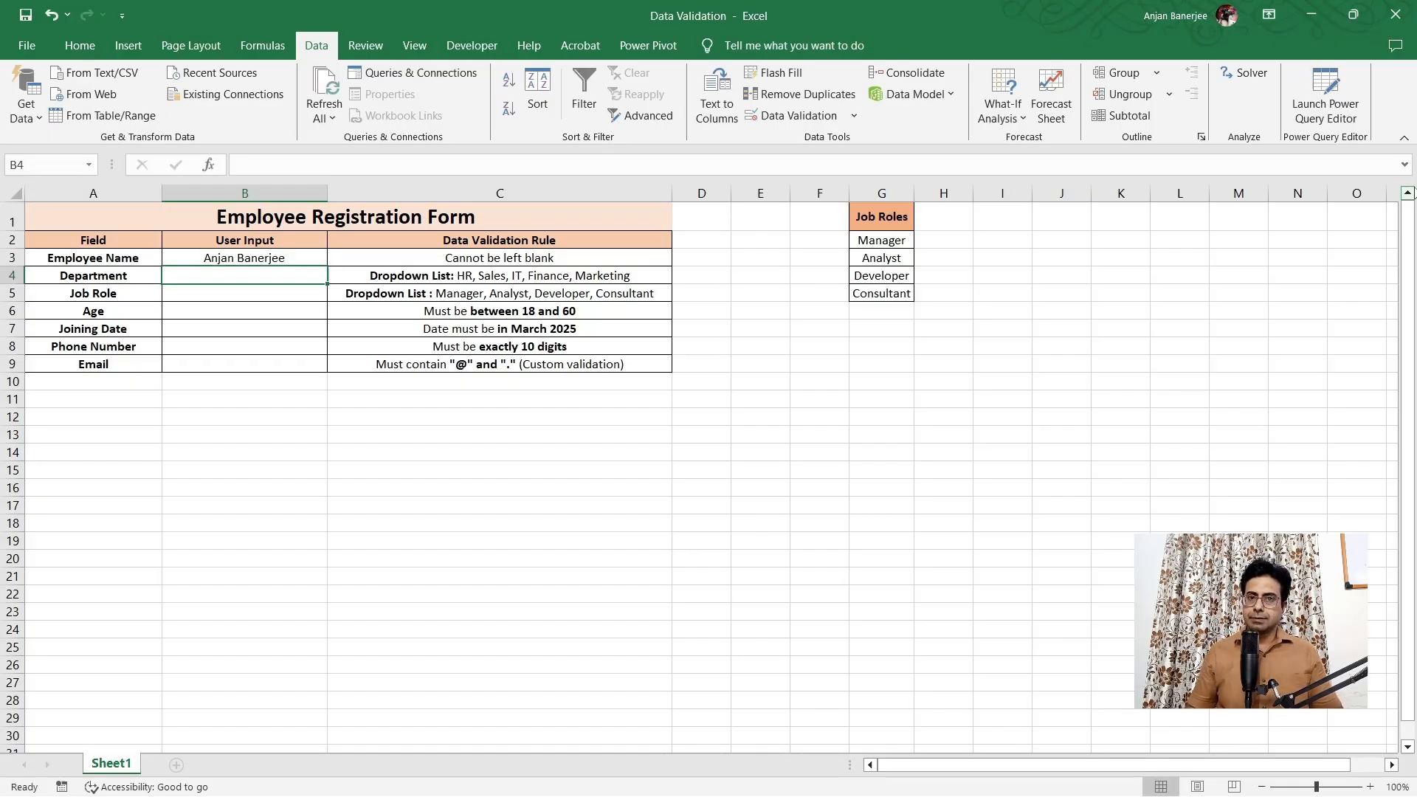
pyautogui.doubleClick(307, 257)
pyautogui.press('BackSpace')
pyautogui.press('BackSpace')
pyautogui.press('BackSpace')
pyautogui.press('BackSpace')
pyautogui.press('BackSpace')
pyautogui.press('BackSpace')
pyautogui.press('BackSpace')
pyautogui.press('BackSpace')
pyautogui.press('BackSpace')
pyautogui.press('BackSpace')
pyautogui.press('BackSpace')
pyautogui.press('BackSpace')
pyautogui.press('BackSpace')
pyautogui.press('BackSpace')
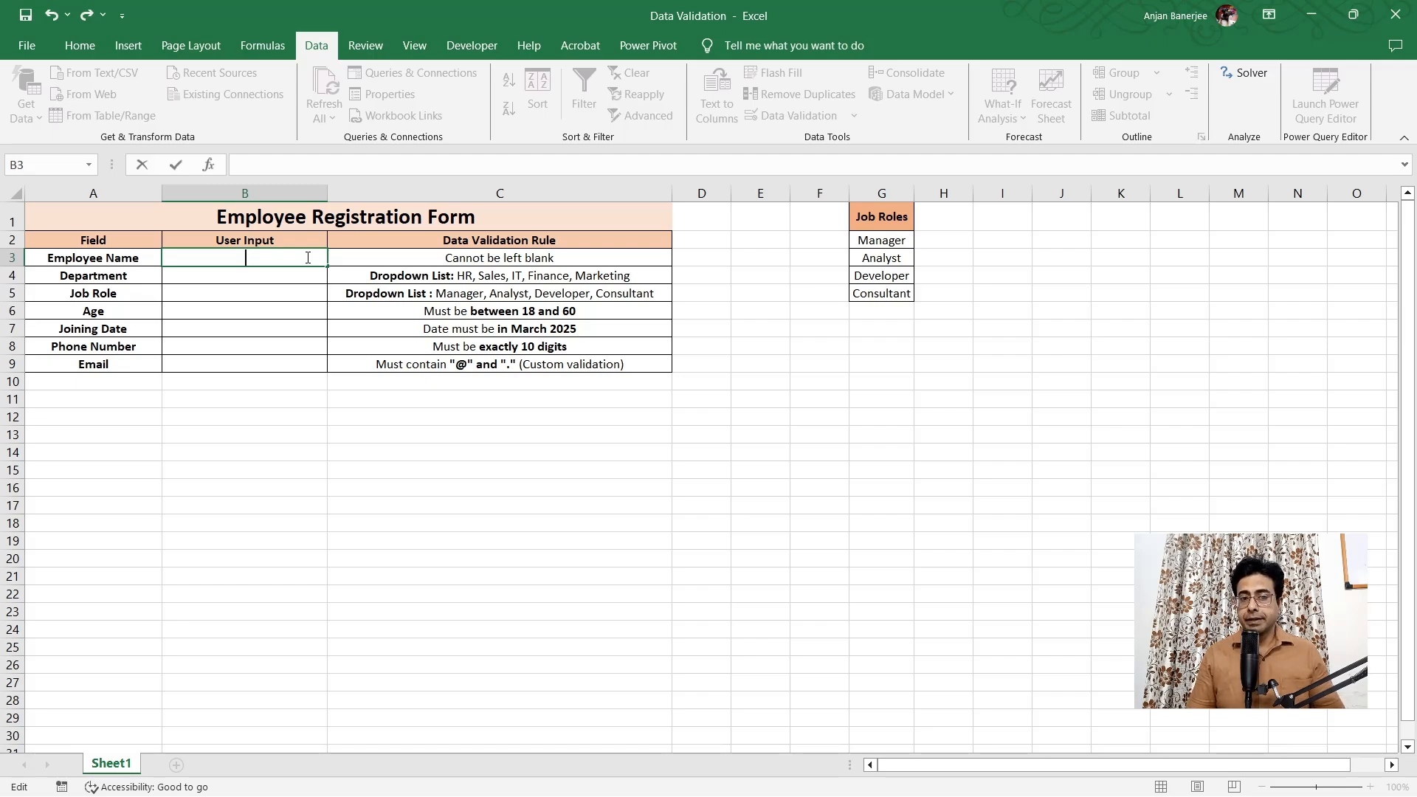
pyautogui.press('Return')
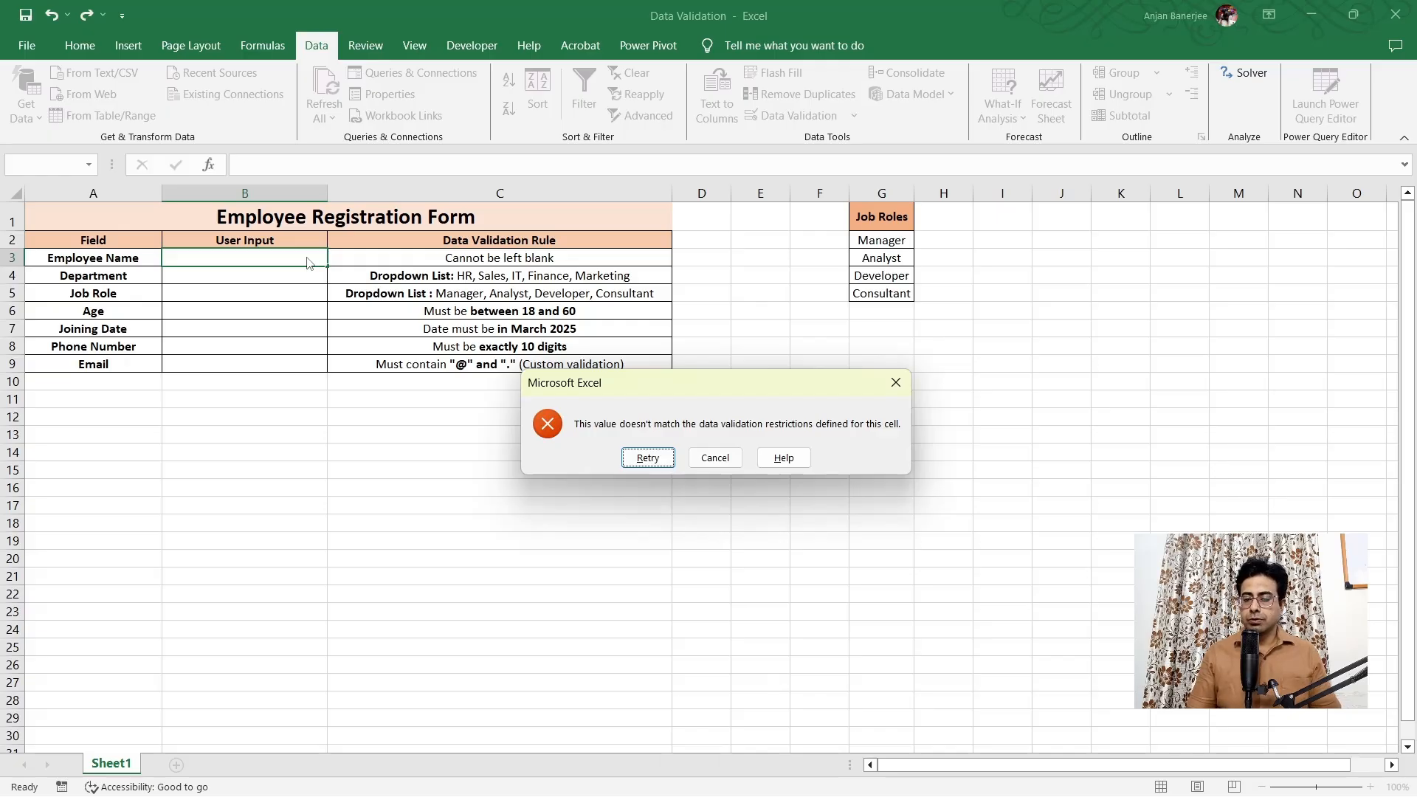
pyautogui.press('Return')
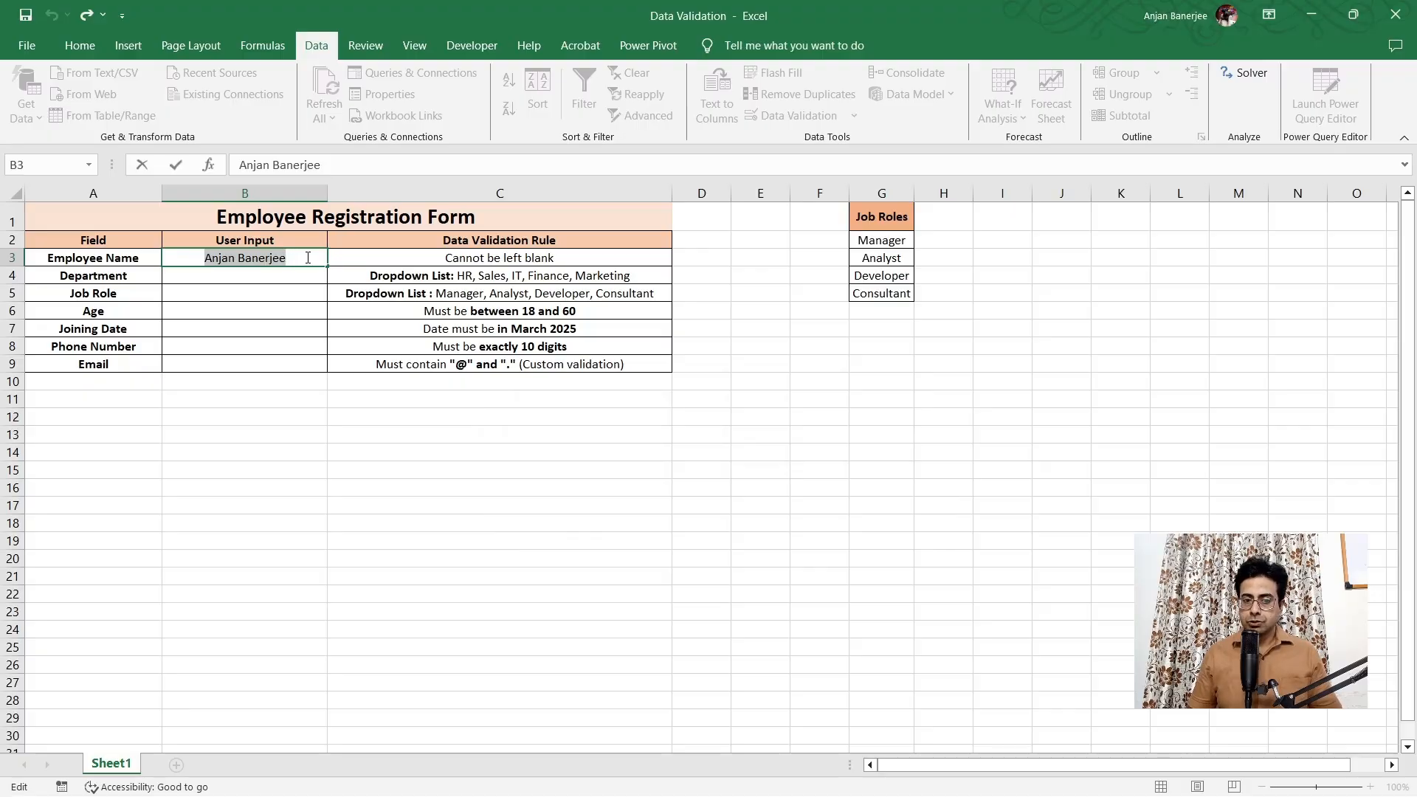
pyautogui.press('Return')
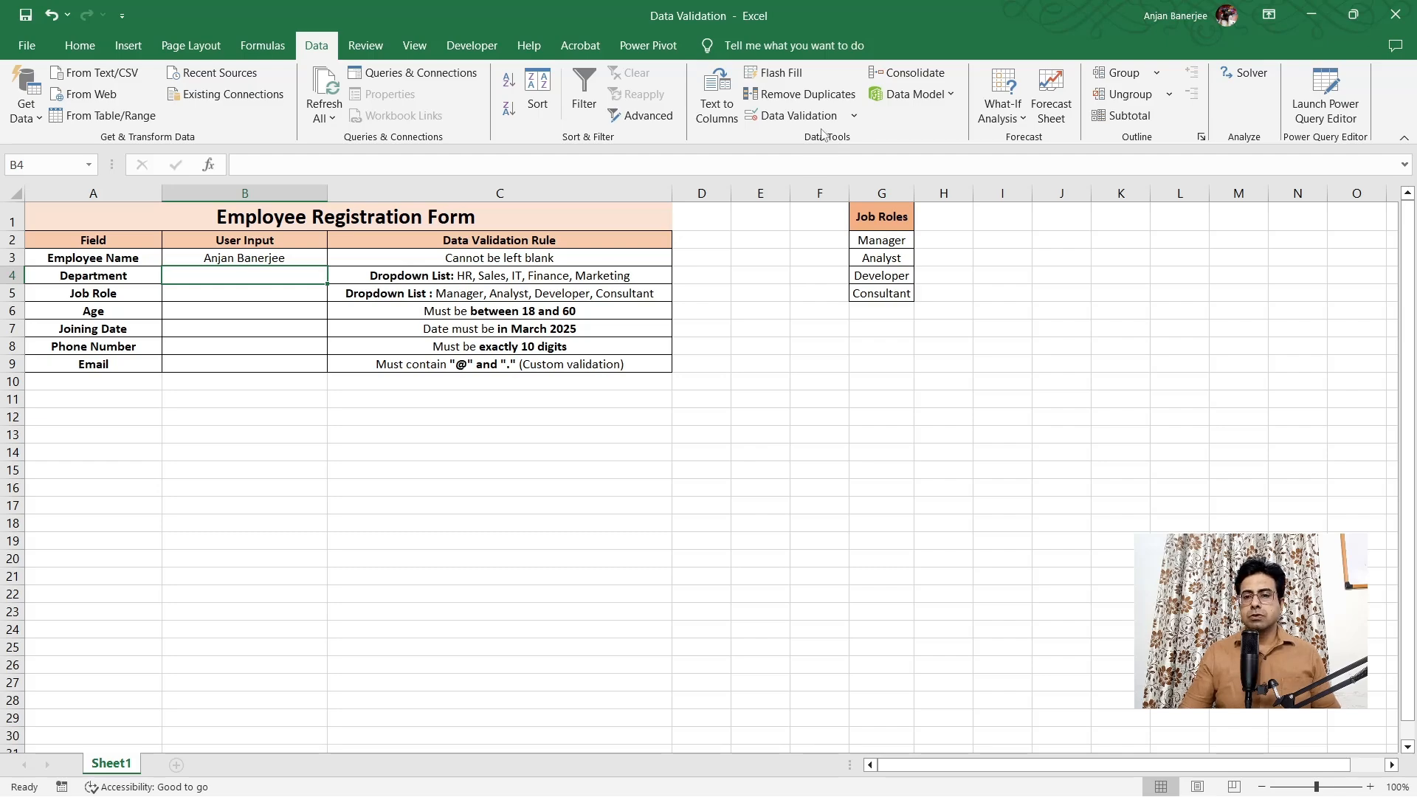
# Add a List validation to B4 with source HR, Sales, IT, Finance, Marketing
pyautogui.click(799, 116)
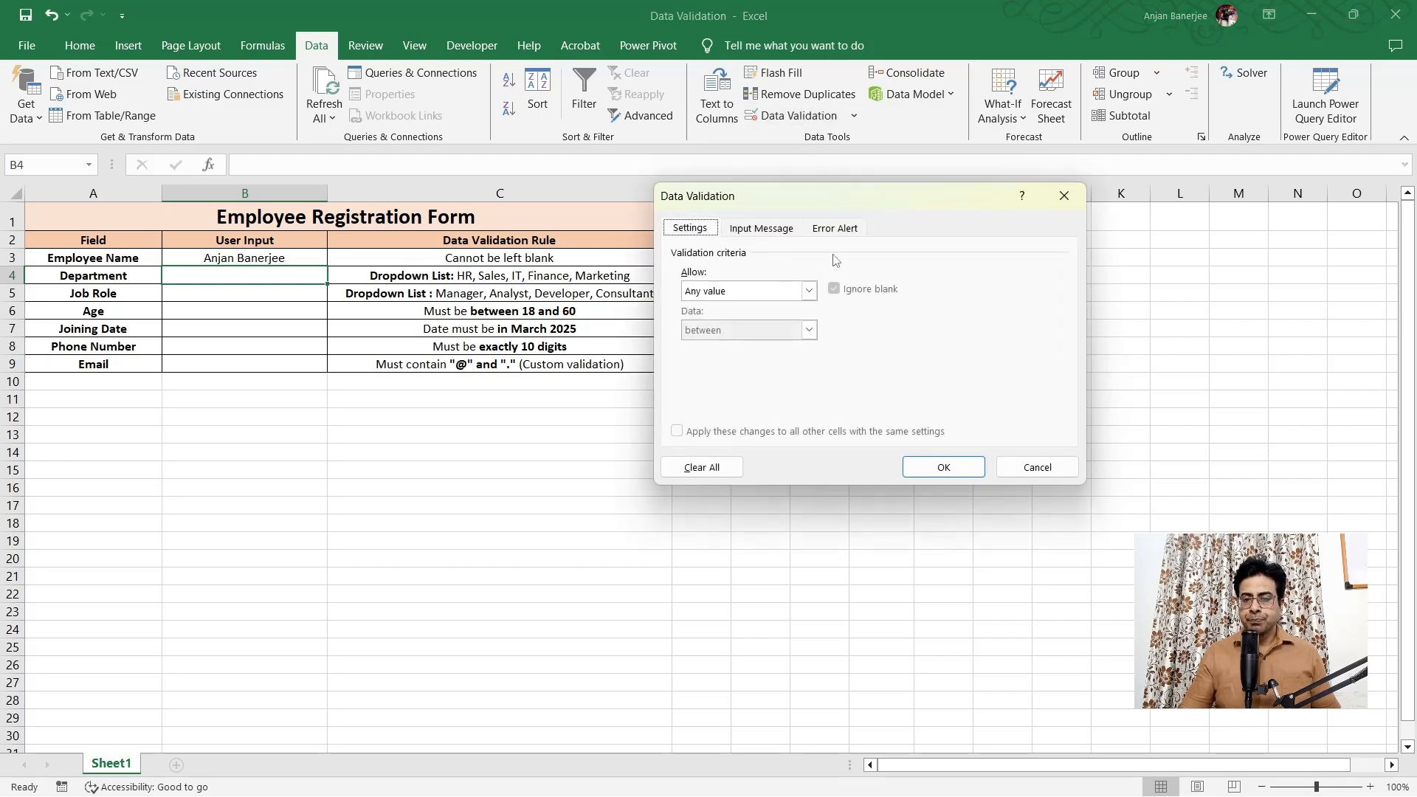
pyautogui.click(809, 292)
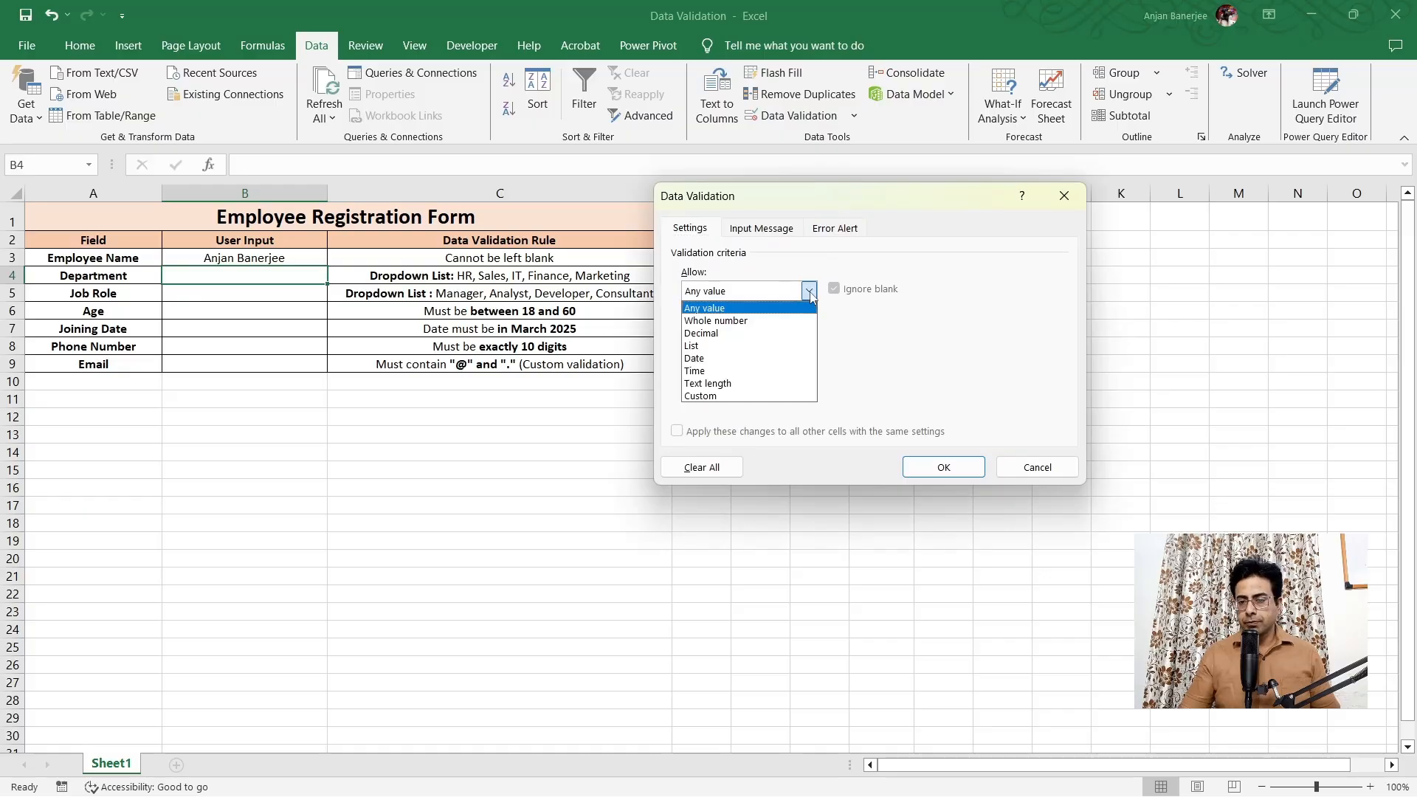
pyautogui.click(713, 347)
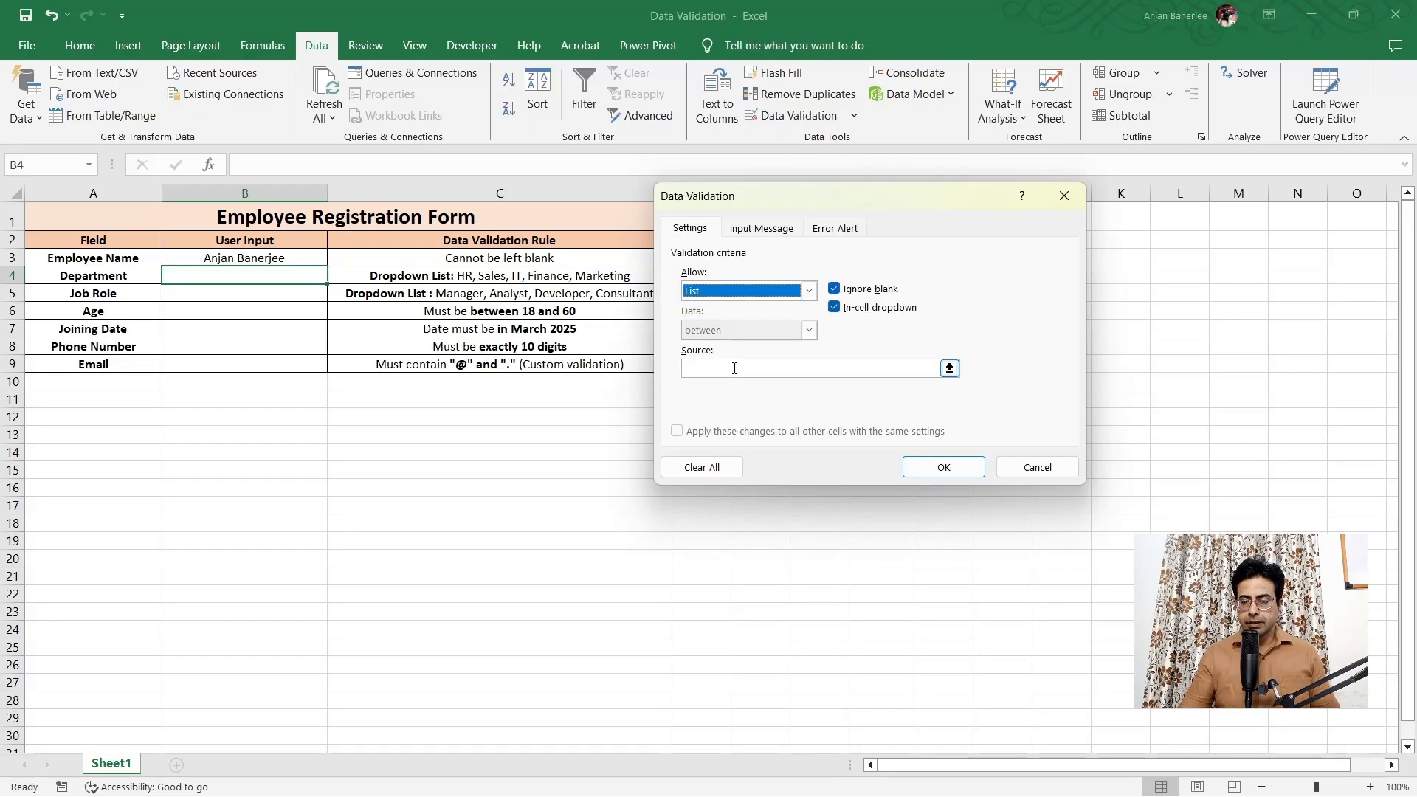
pyautogui.click(733, 368)
pyautogui.moveTo(866, 198); pyautogui.dragTo(884, 215)
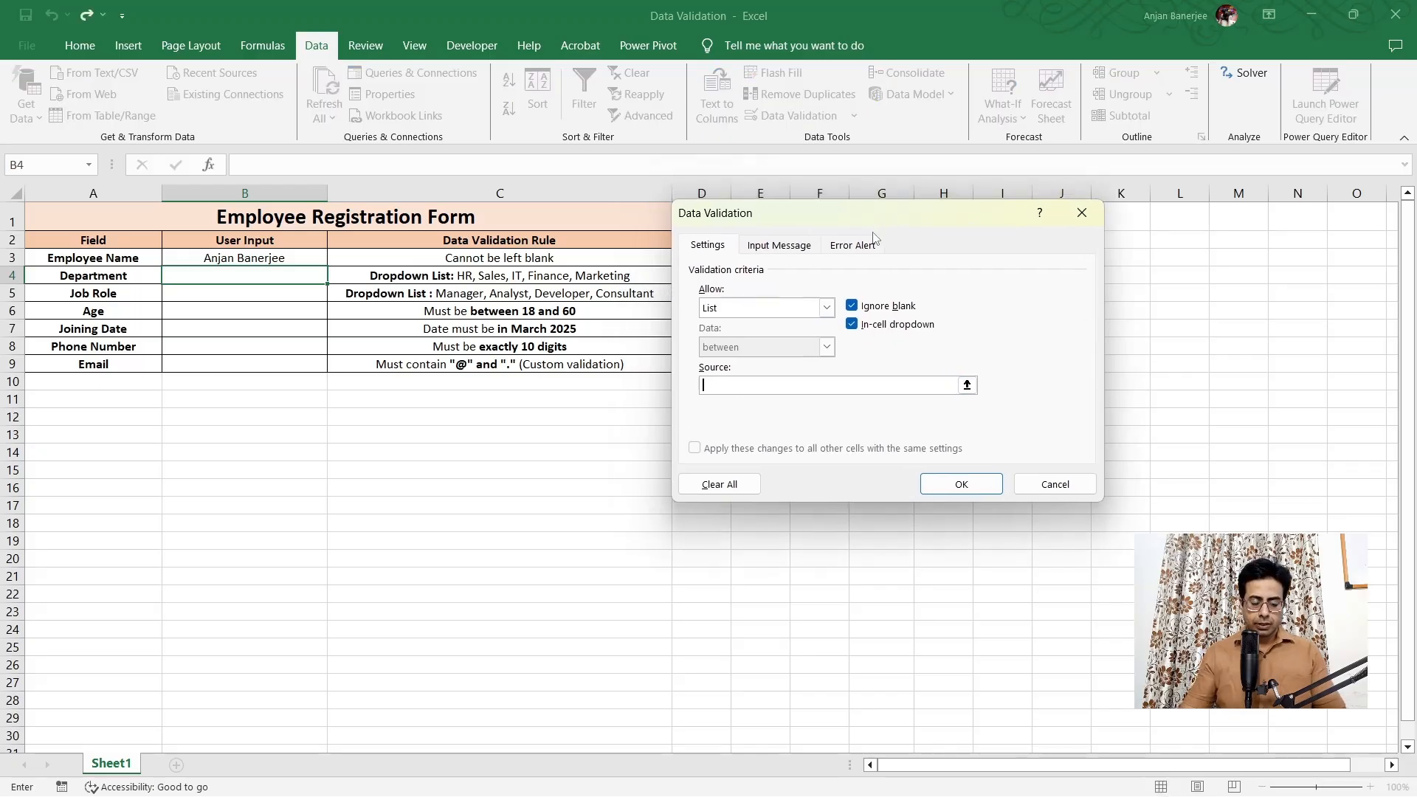
pyautogui.write('HR, Sales, IT, Finance')
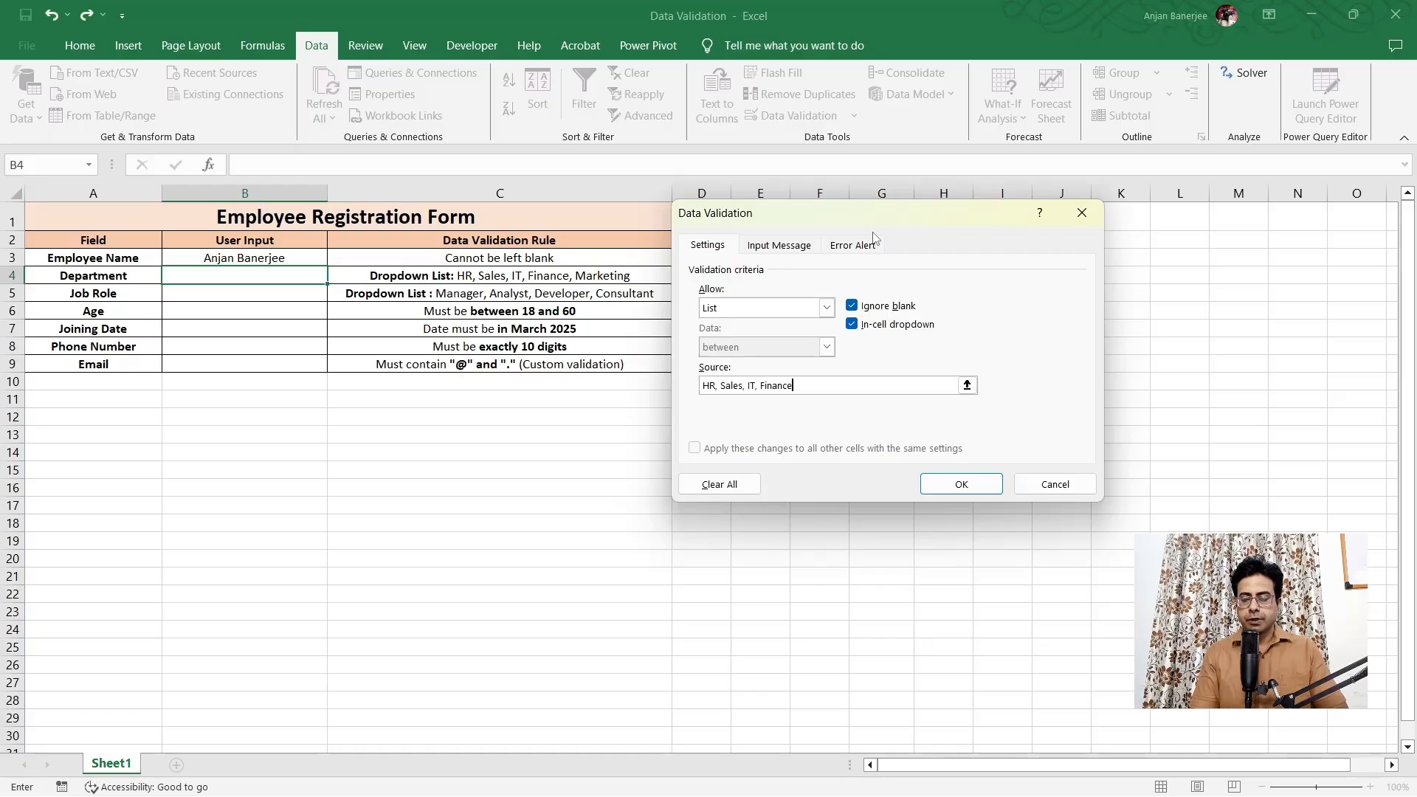
pyautogui.write(', Marketing')
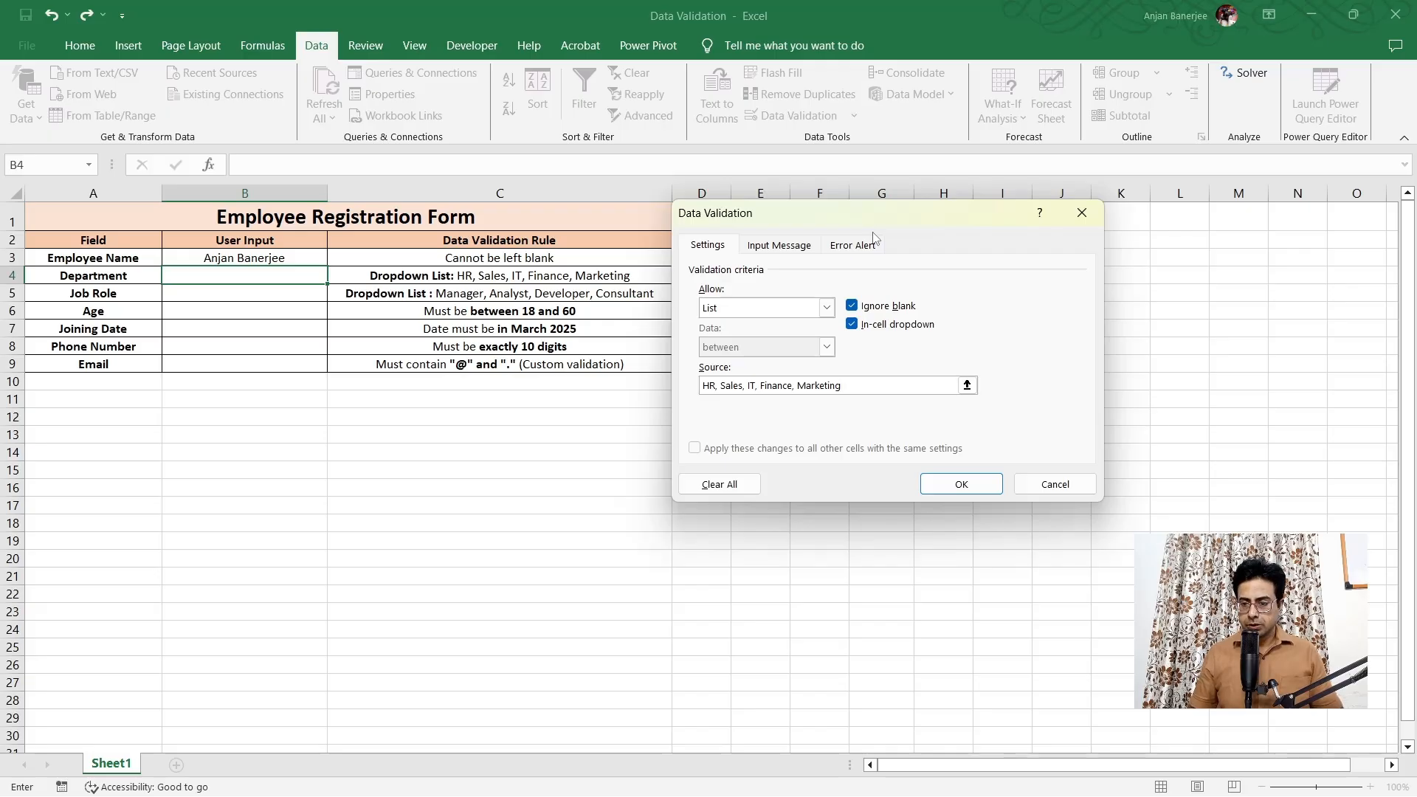
pyautogui.press('Return')
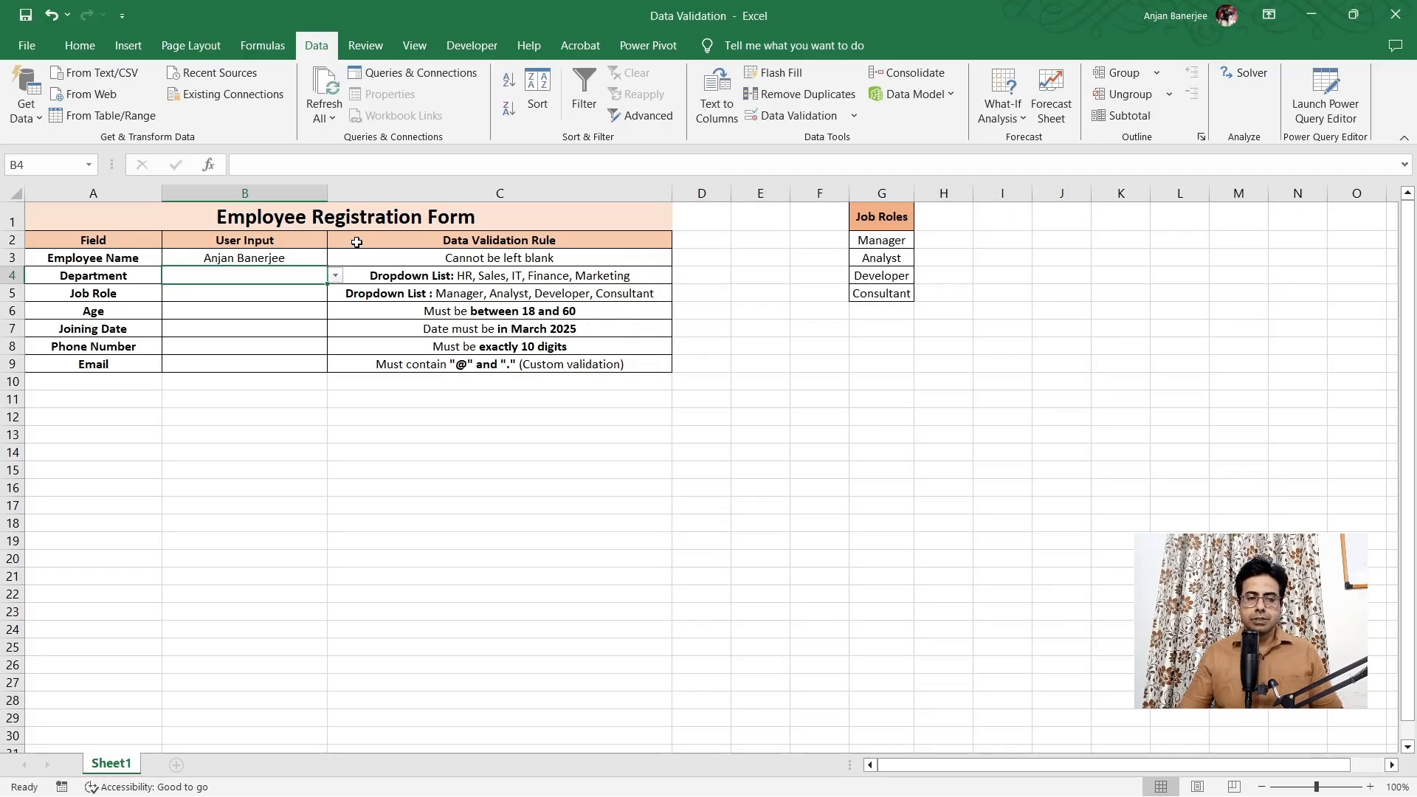
# Choose Marketing from the B4 department dropdown, then select the Job Role cell B5
pyautogui.click(335, 276)
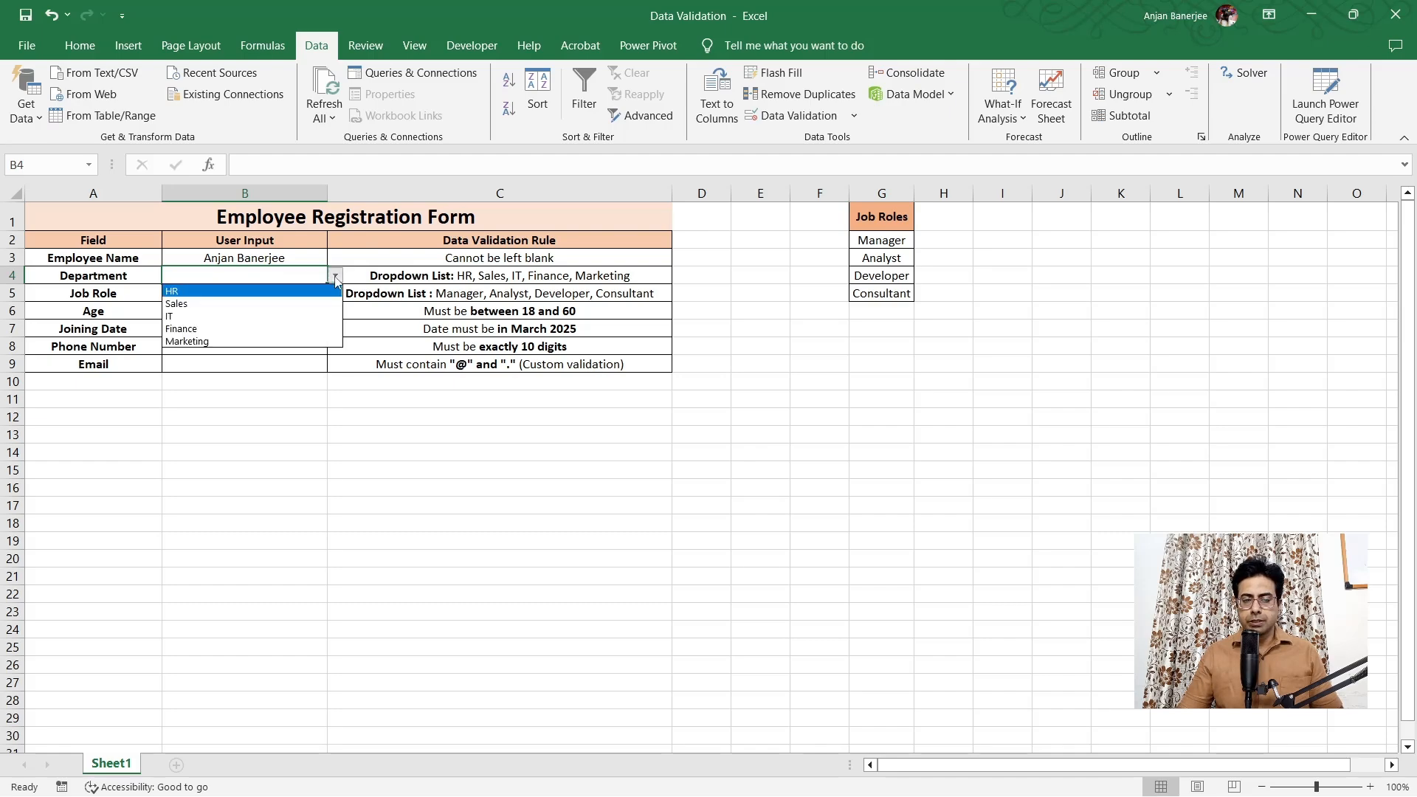
pyautogui.click(302, 341)
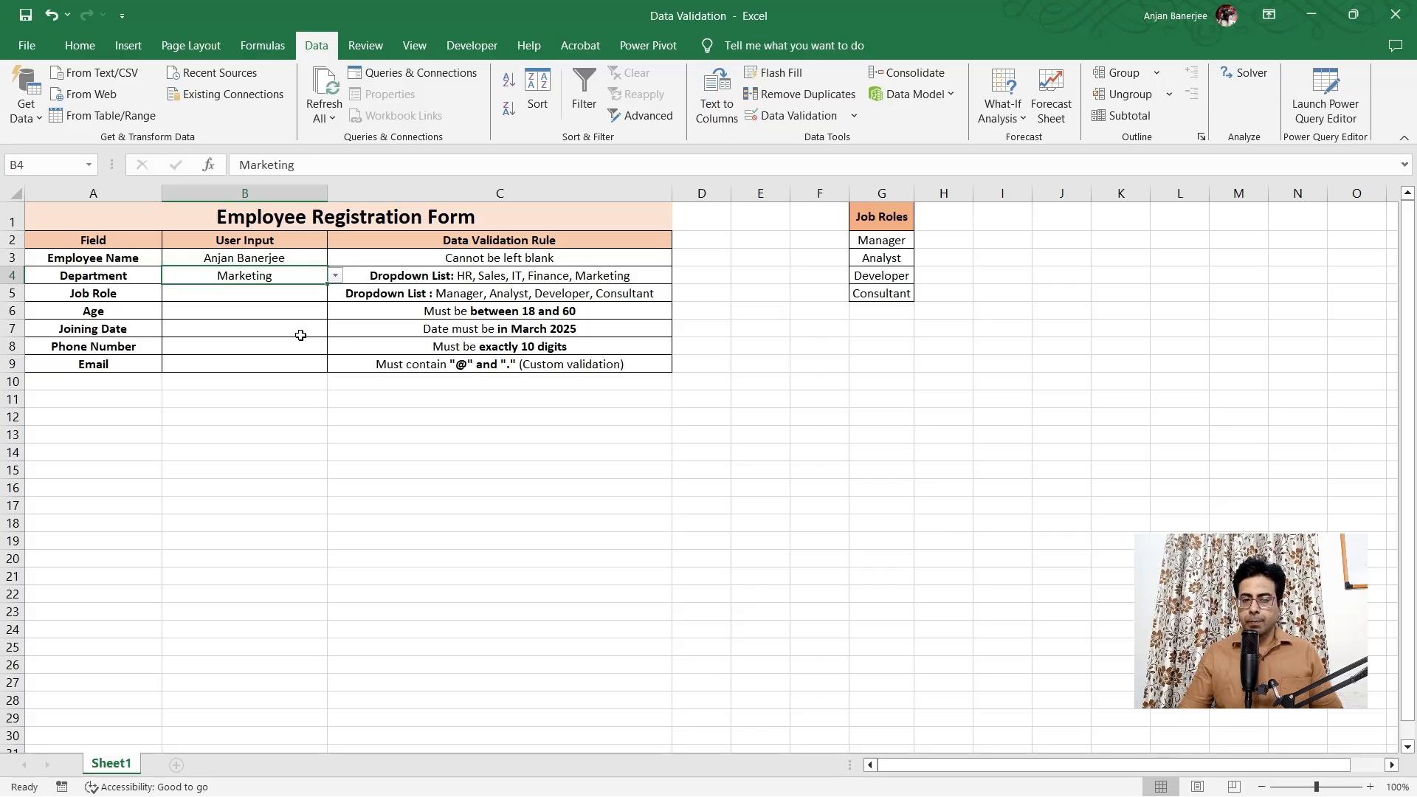
pyautogui.click(288, 298)
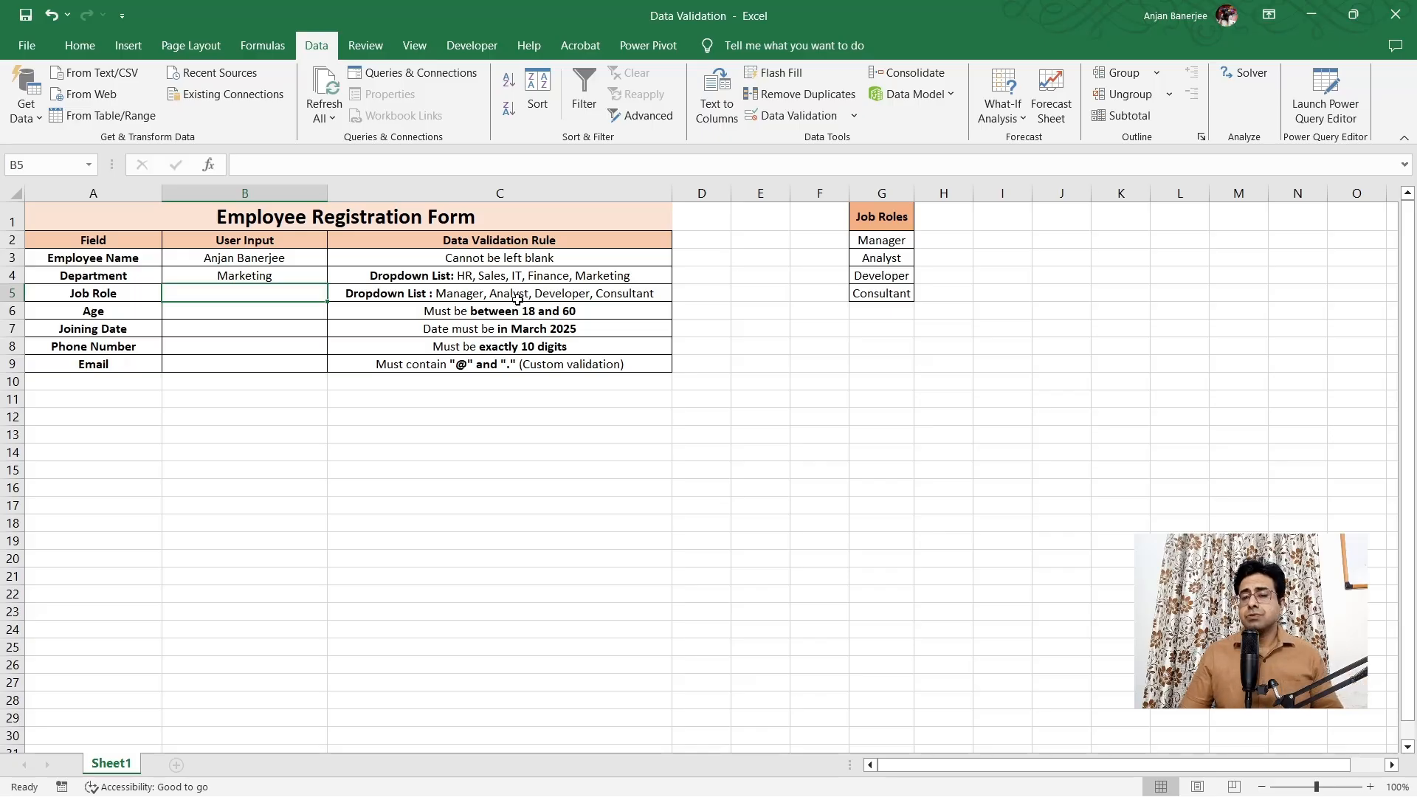
# Set B5's validation to a List sourced from the job roles in G2:G5
pyautogui.click(800, 118)
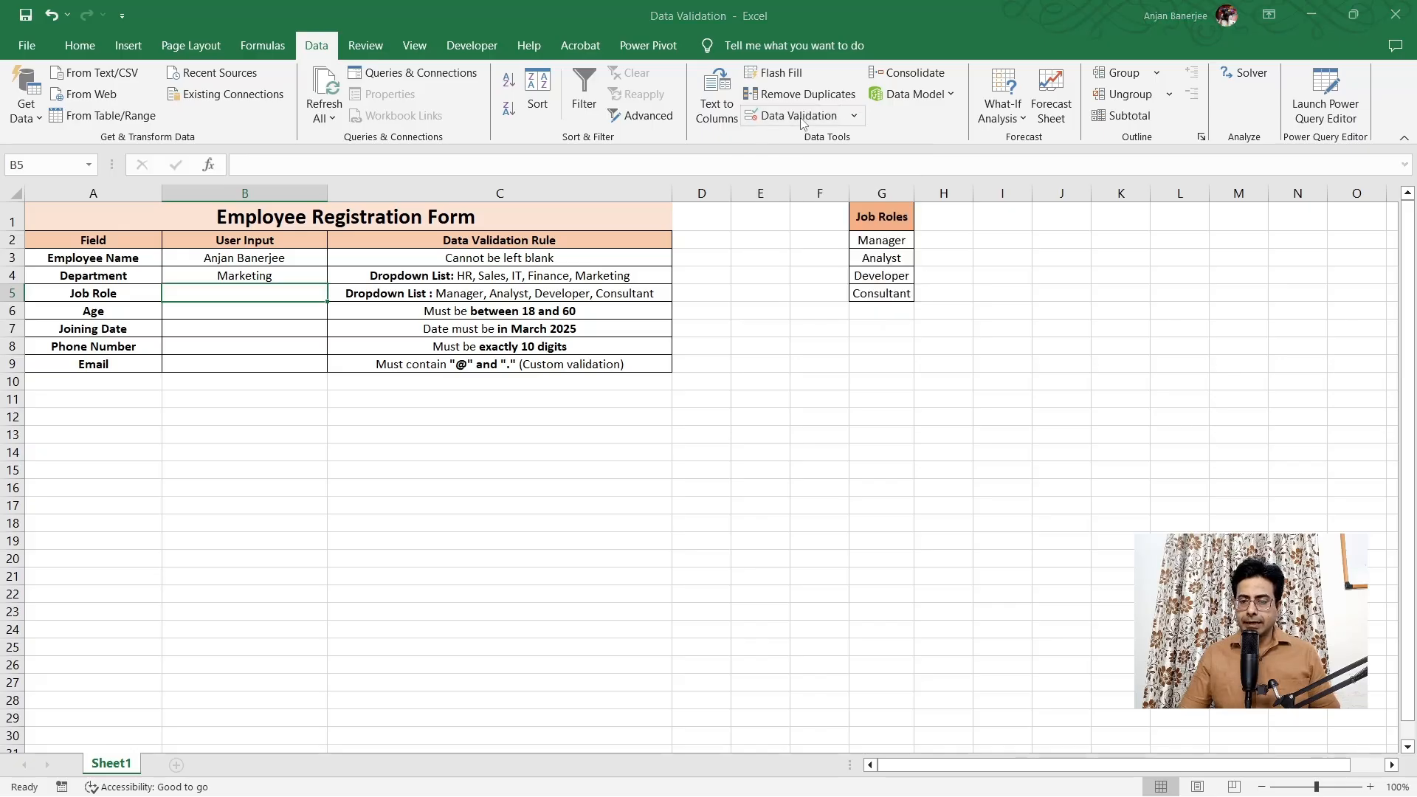
pyautogui.moveTo(813, 215); pyautogui.dragTo(274, 405)
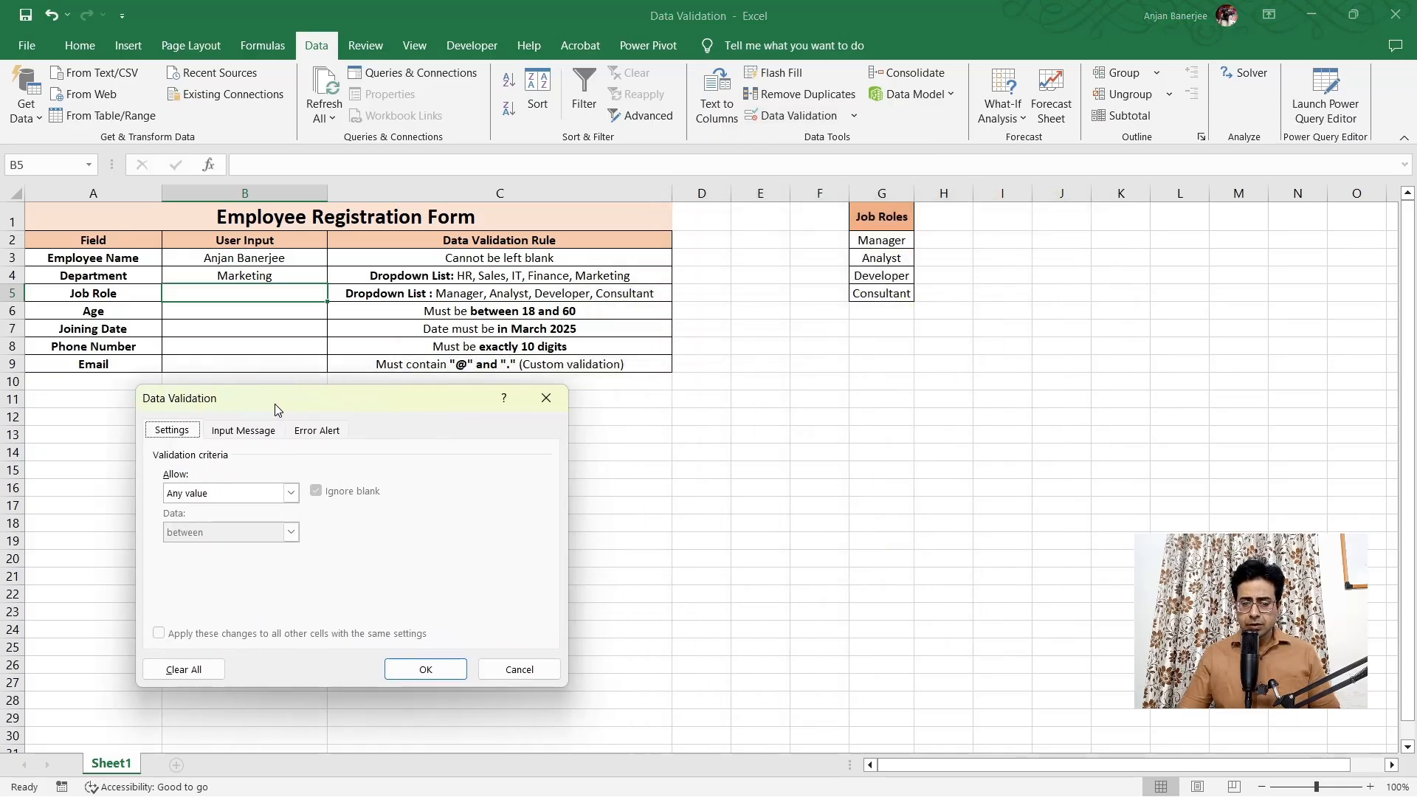
pyautogui.click(292, 493)
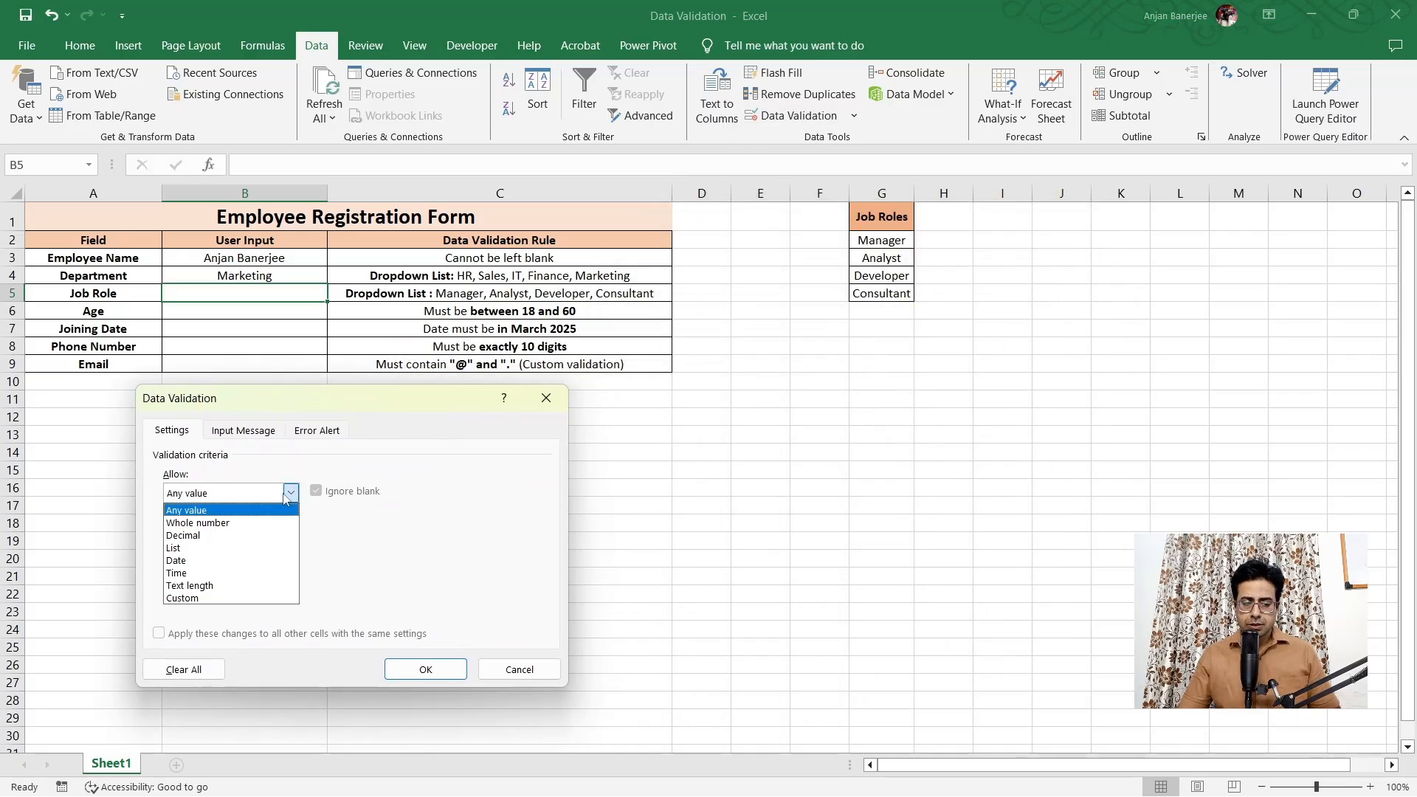
pyautogui.click(221, 546)
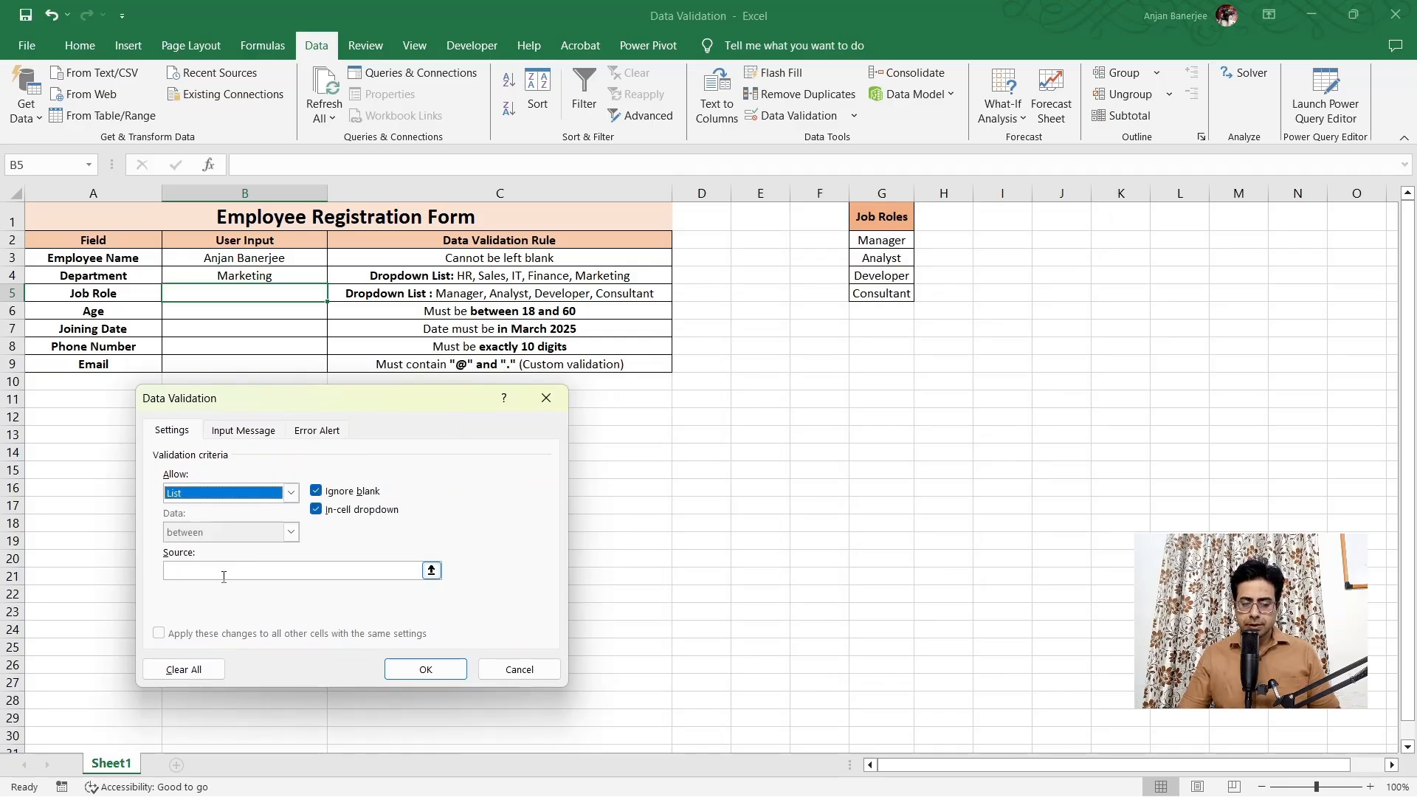
pyautogui.click(224, 574)
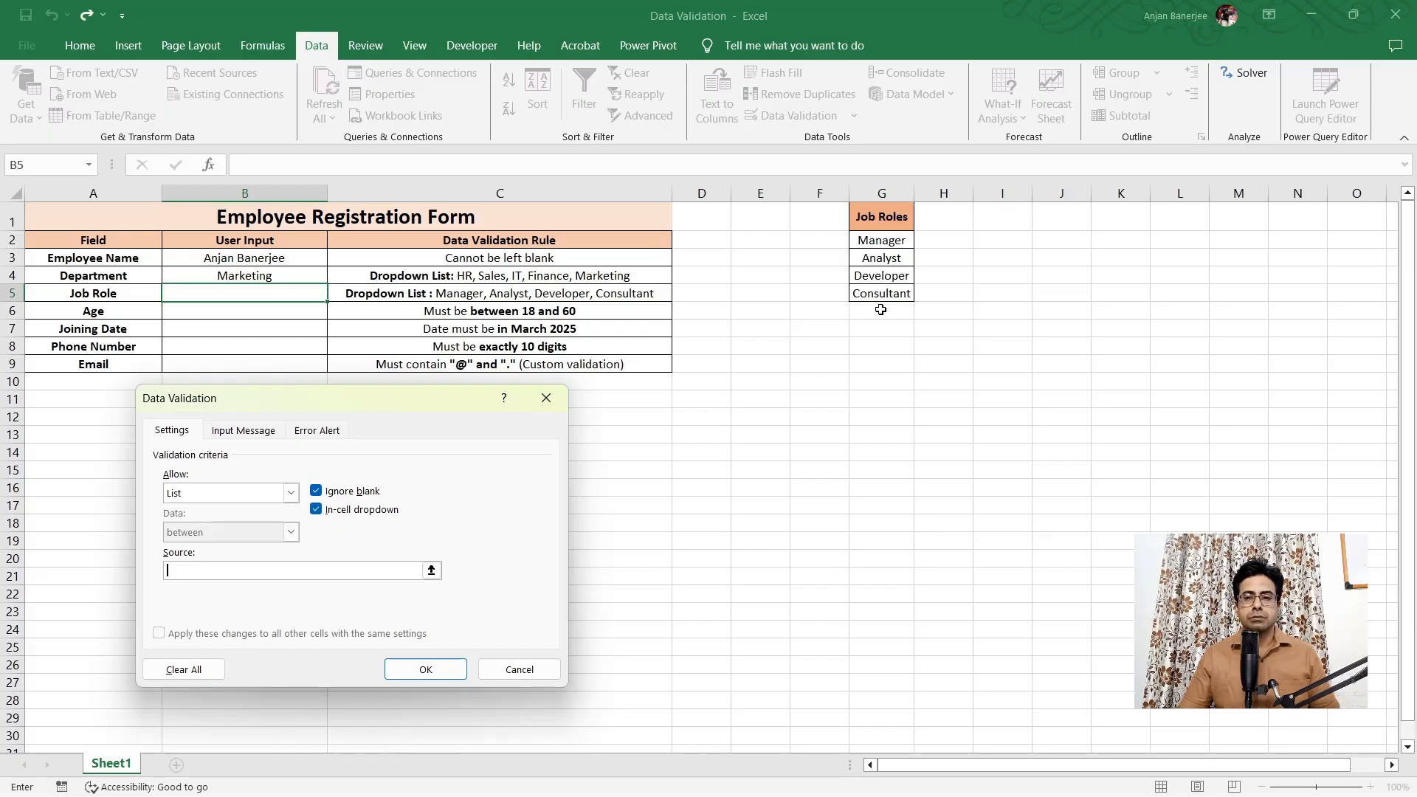
pyautogui.click(883, 193)
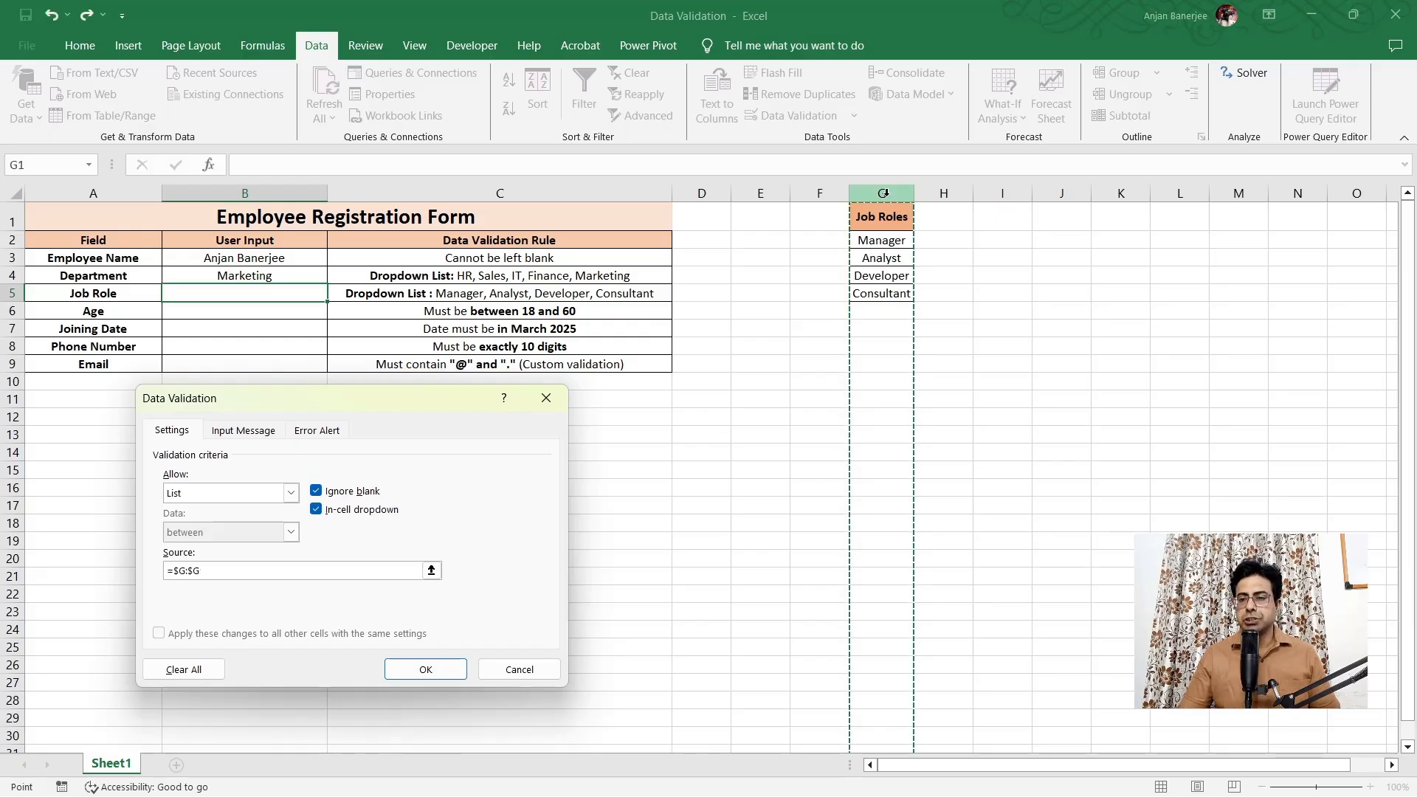
pyautogui.press('Return')
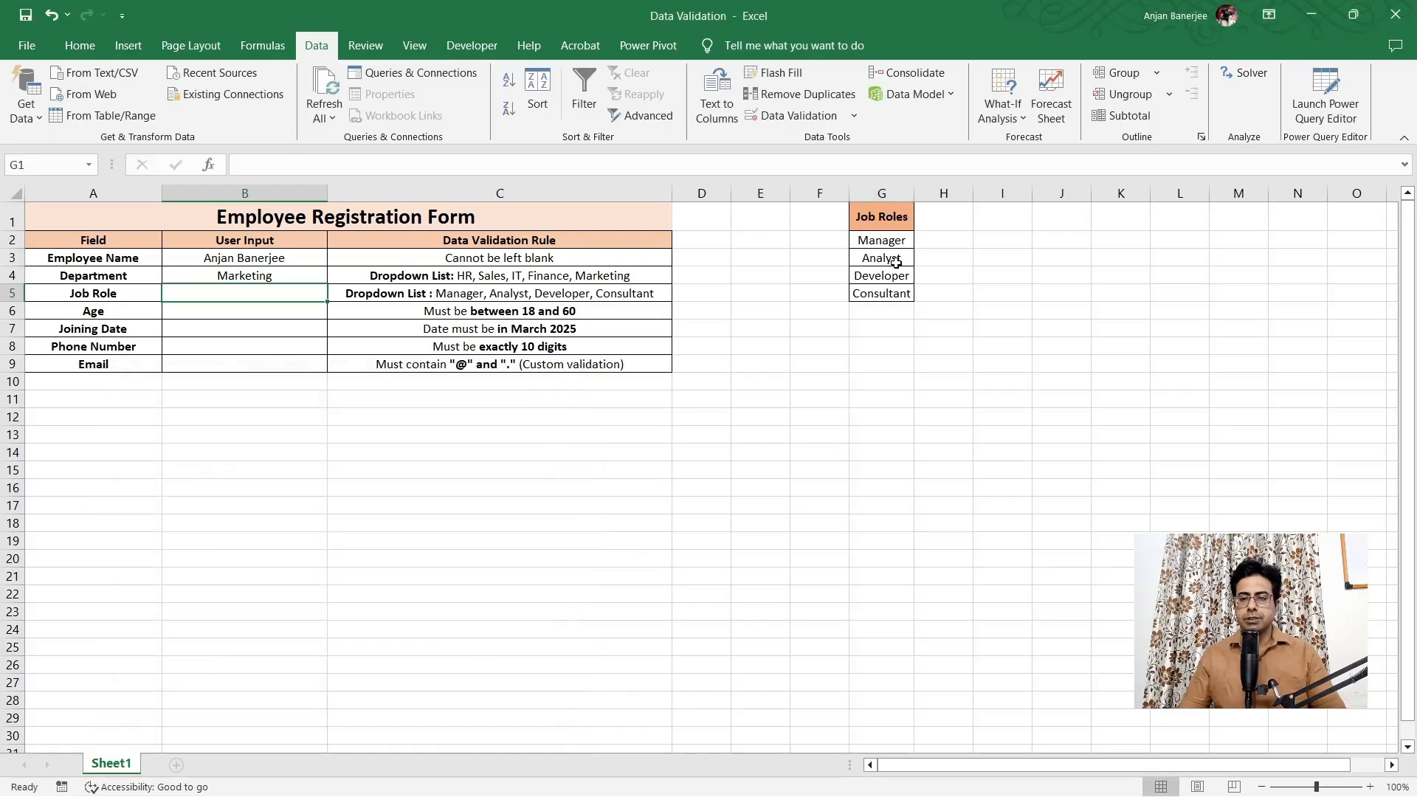
pyautogui.click(886, 240)
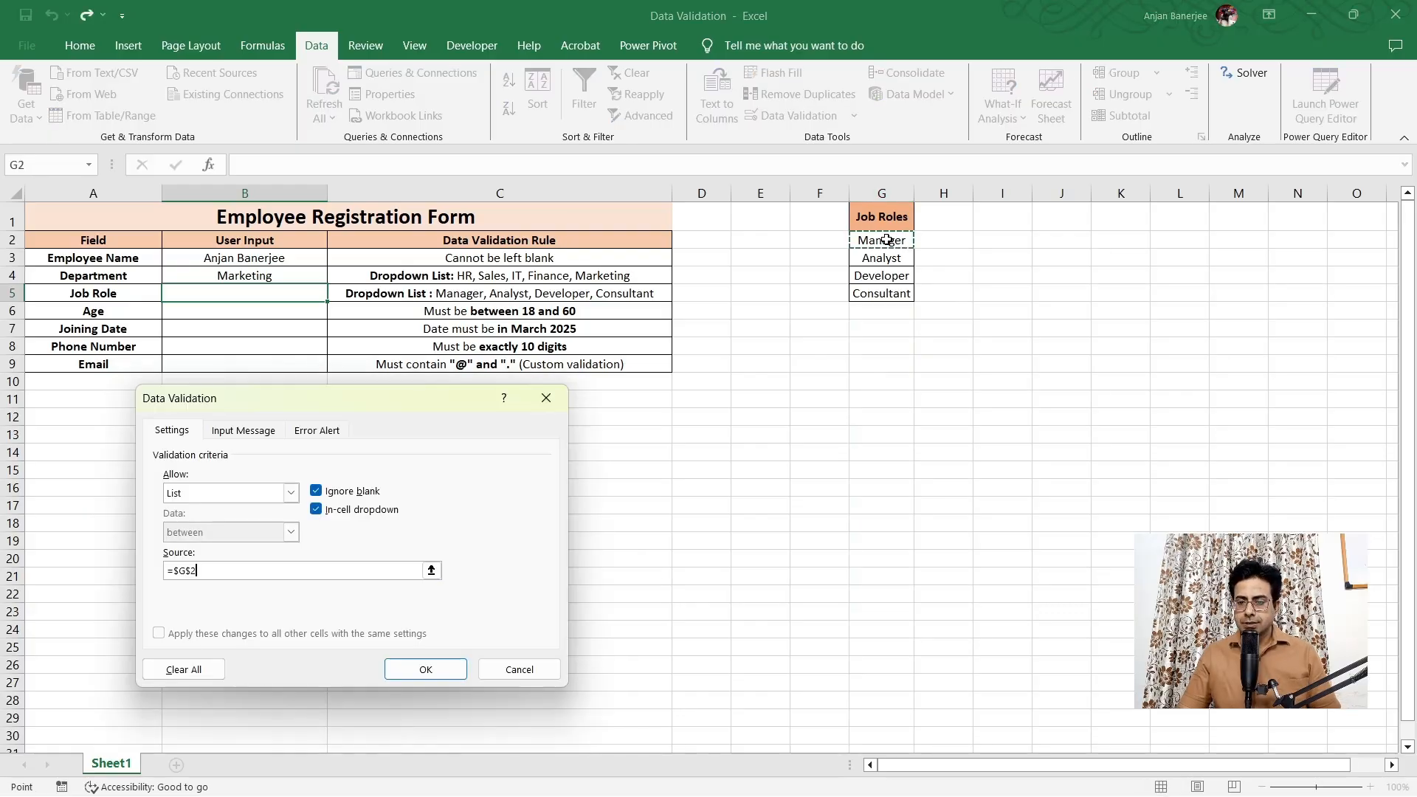
pyautogui.moveTo(886, 240); pyautogui.dragTo(881, 287)
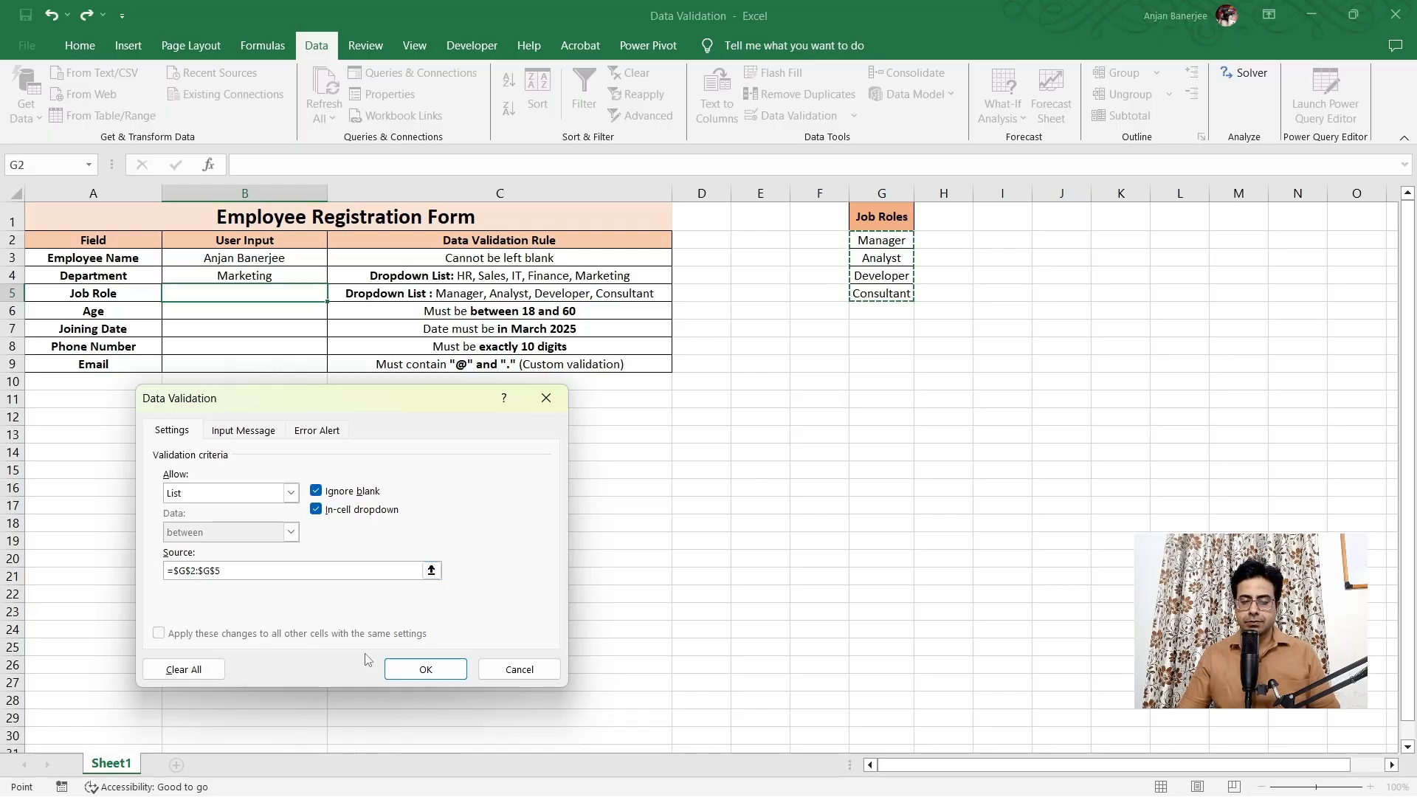
pyautogui.click(428, 665)
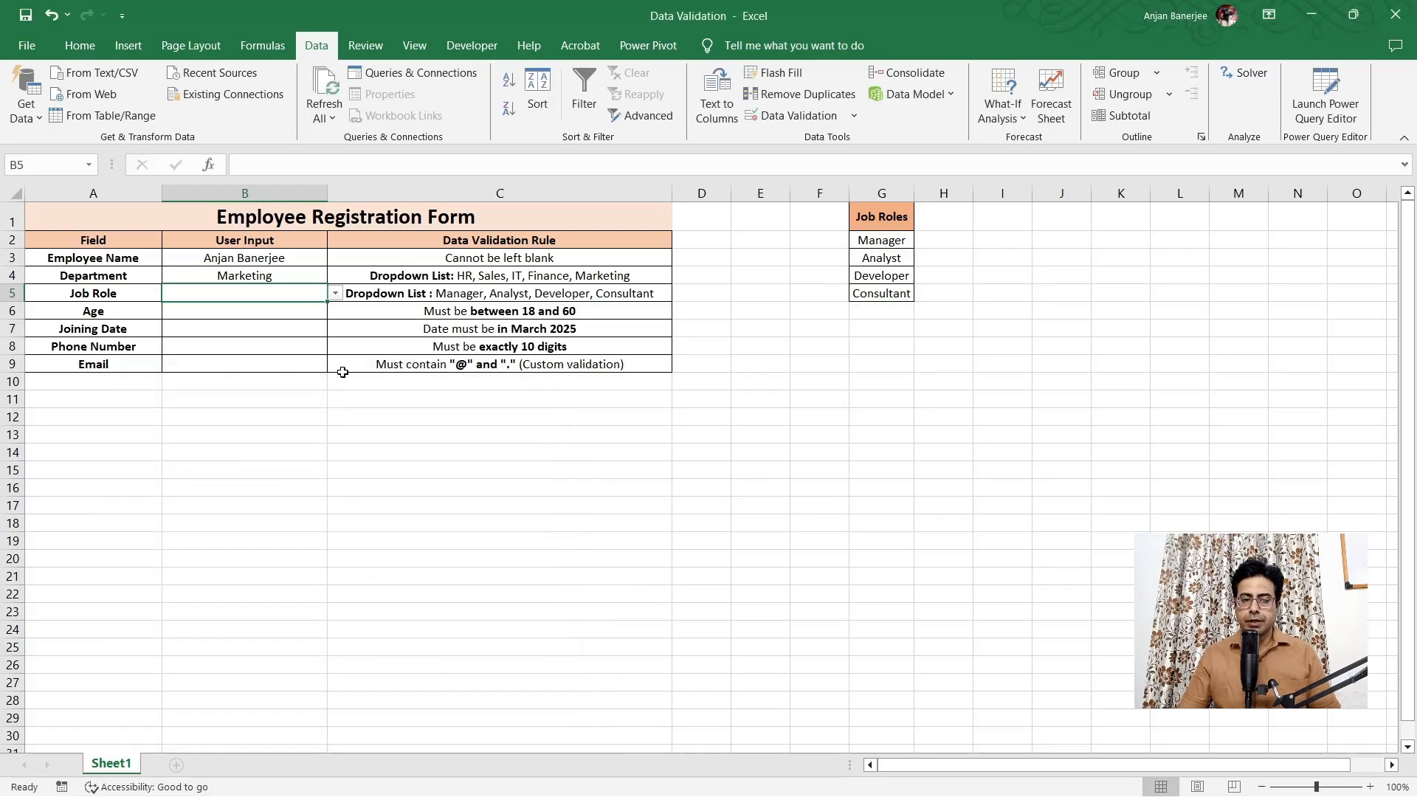
# Pick Developer from B5's dropdown, then change the job role to Analyst
pyautogui.click(336, 294)
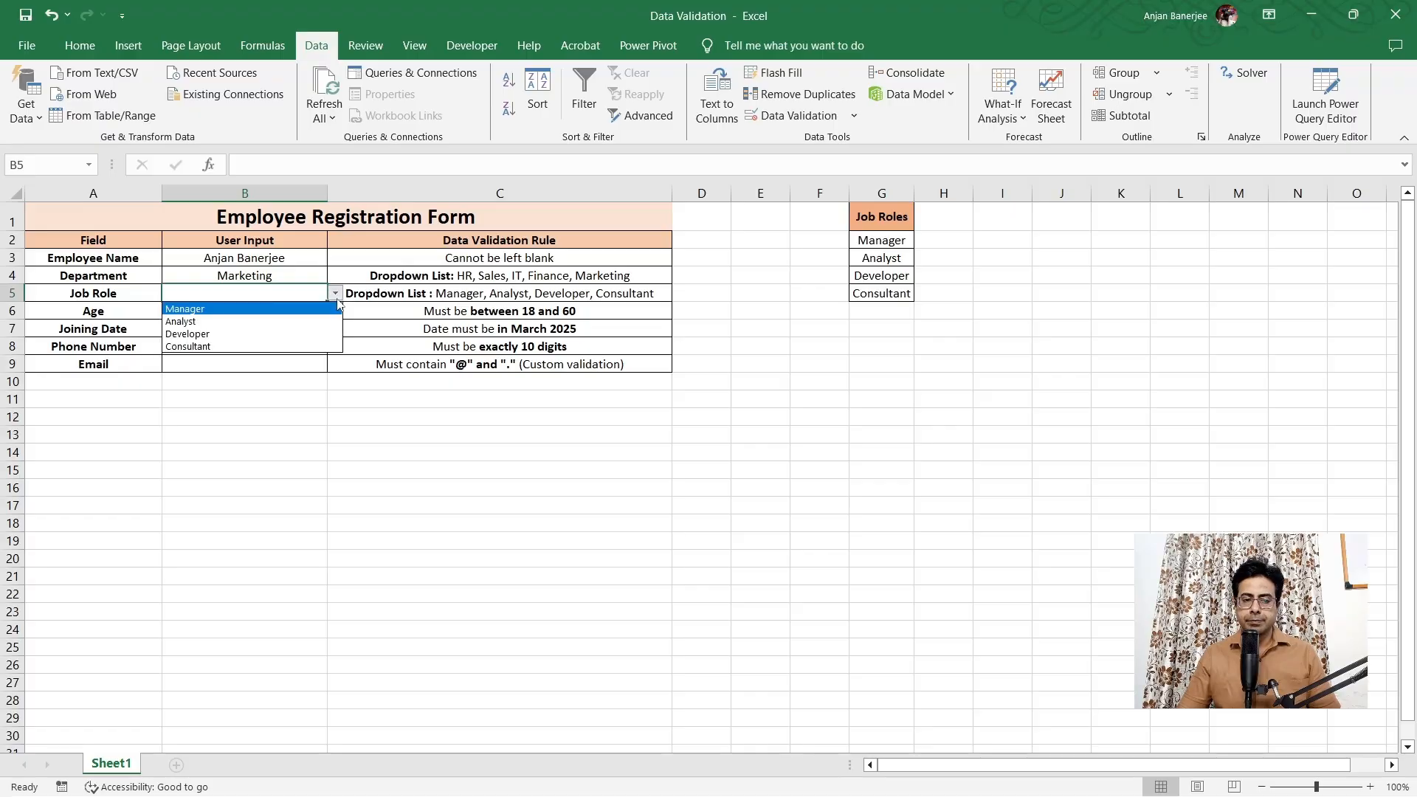
pyautogui.click(300, 334)
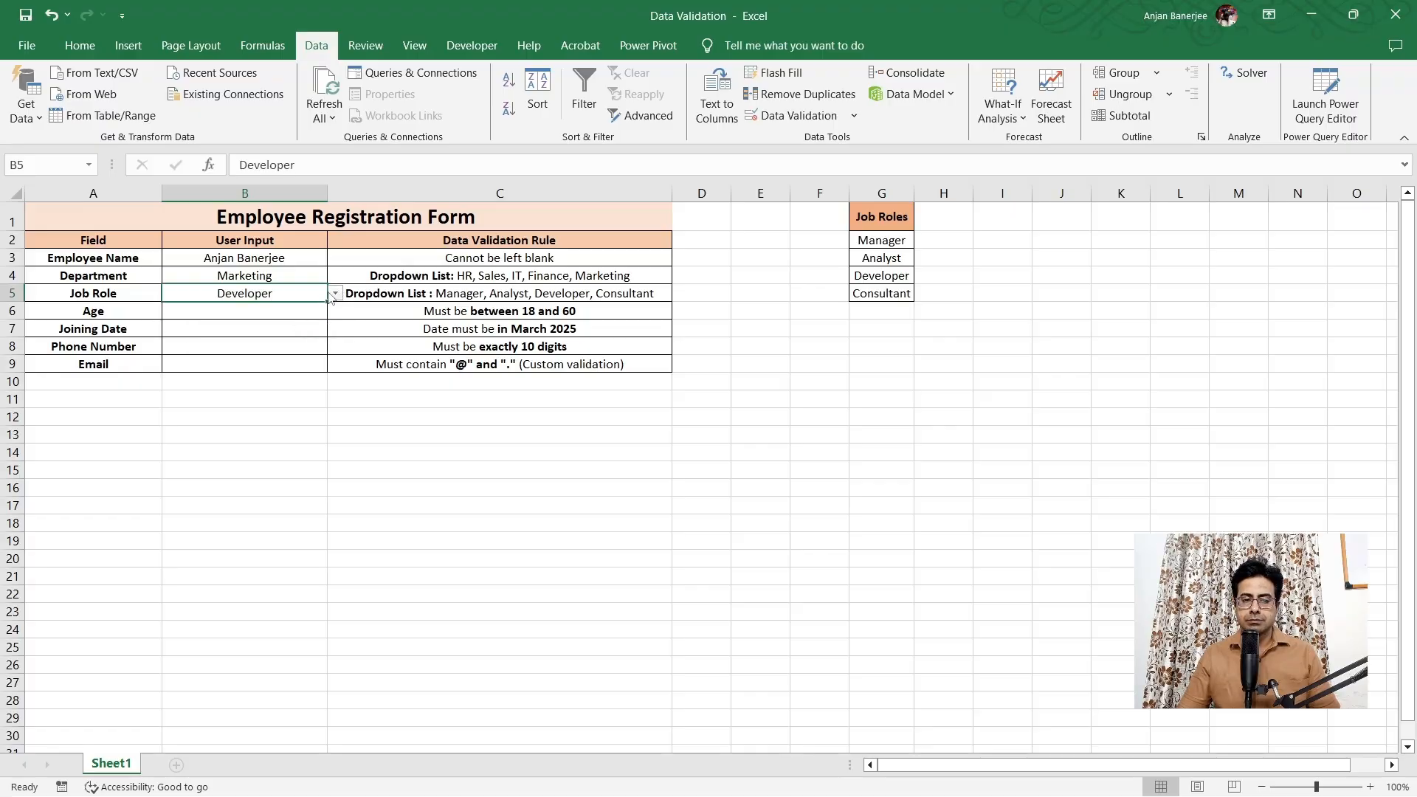
pyautogui.click(336, 294)
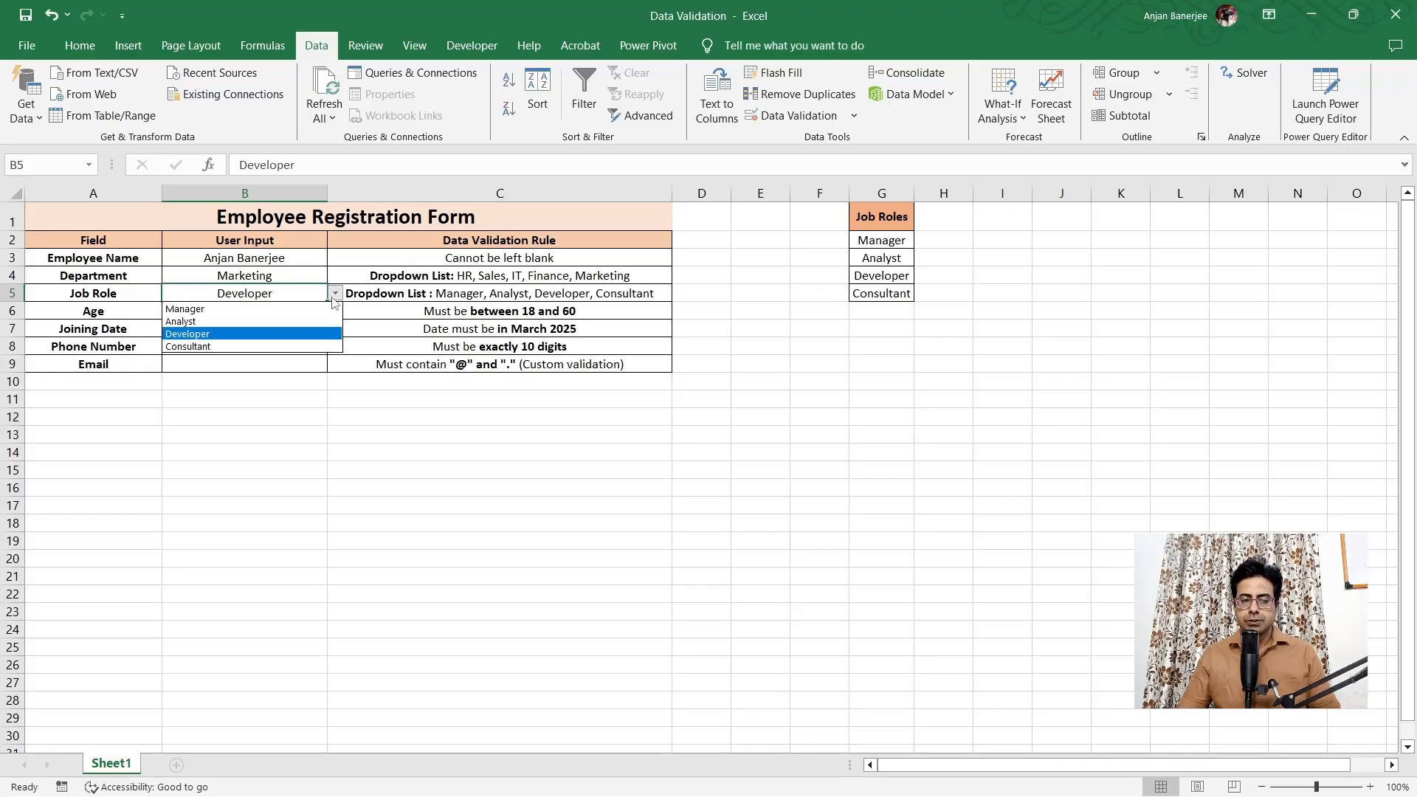
pyautogui.click(259, 321)
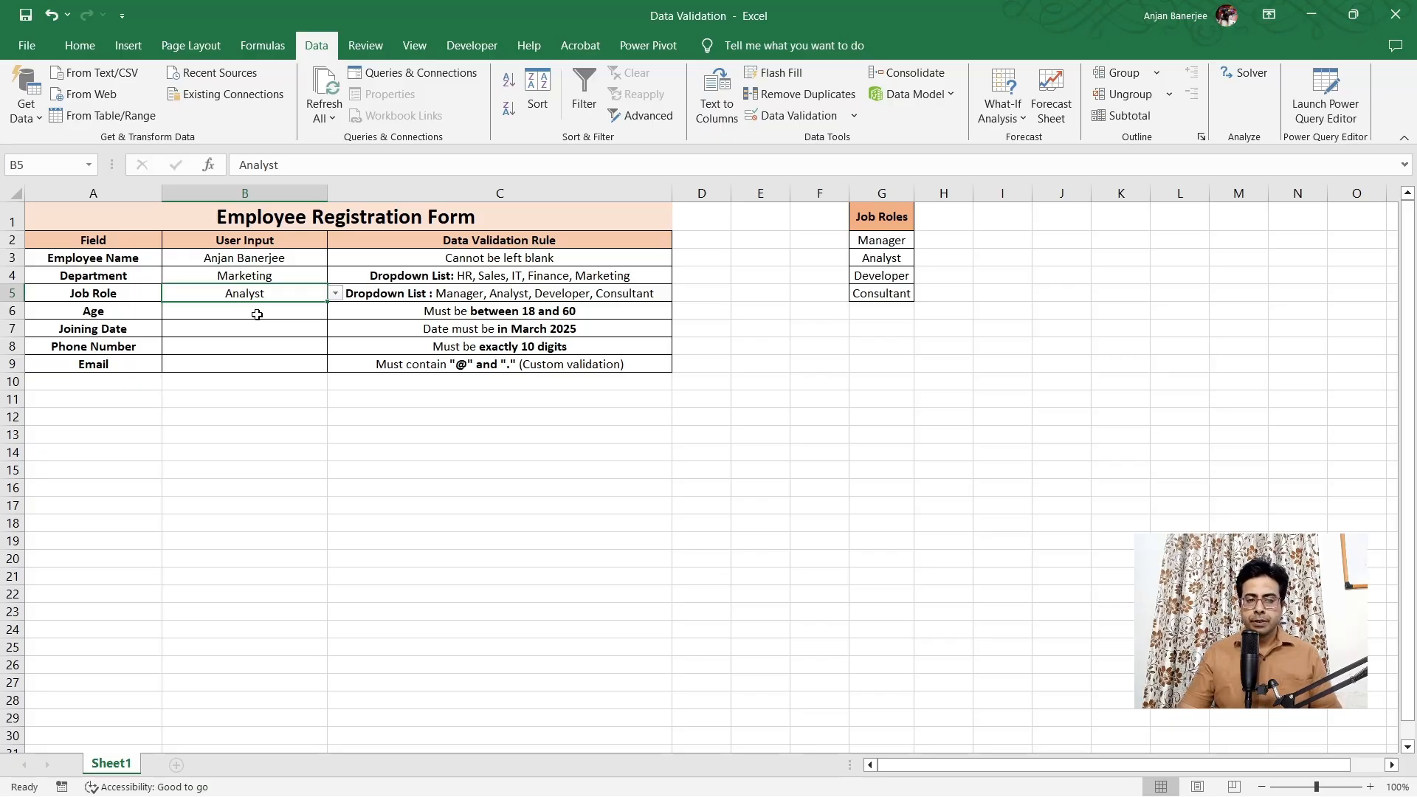
pyautogui.click(259, 312)
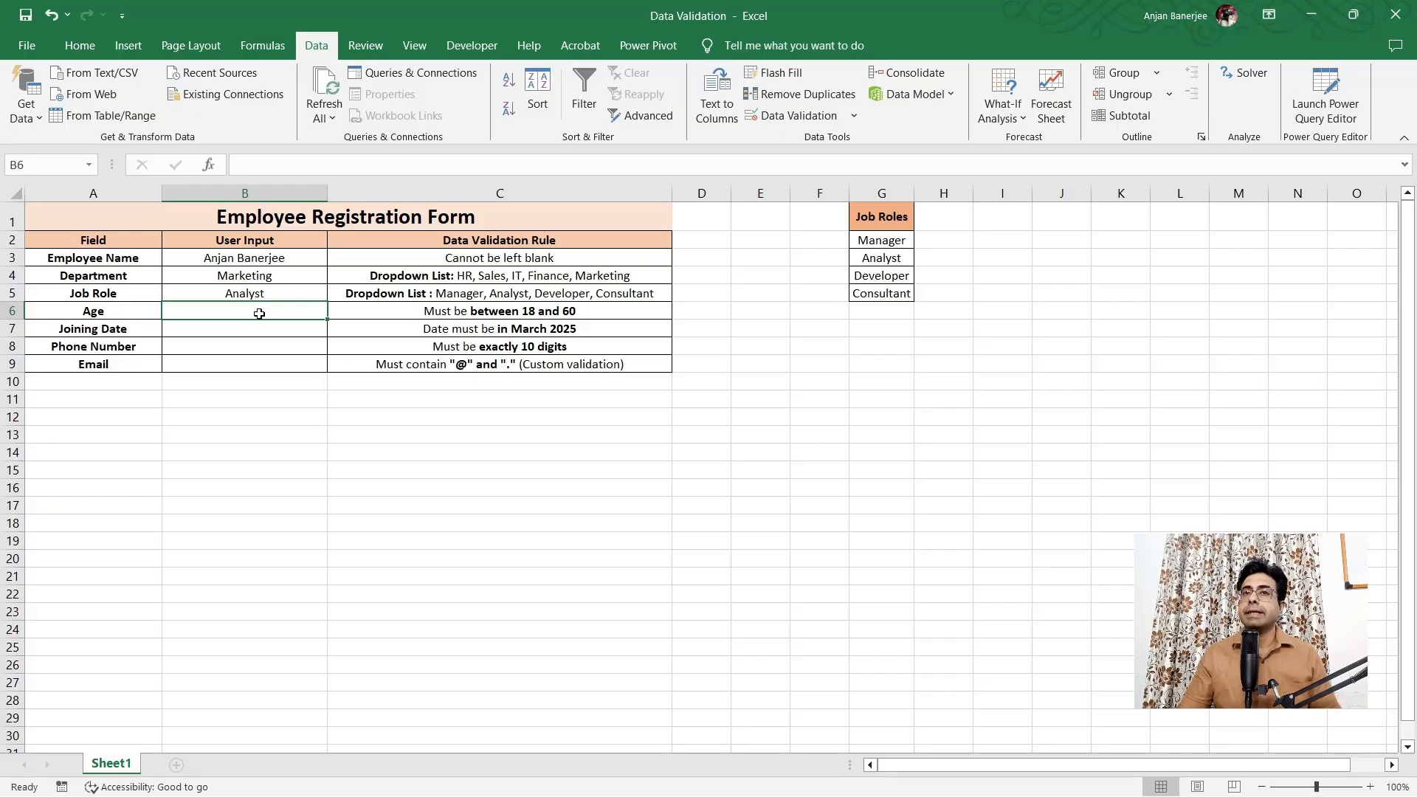
# Allow only whole numbers between 18 and 60 in the Age cell B6
pyautogui.click(810, 118)
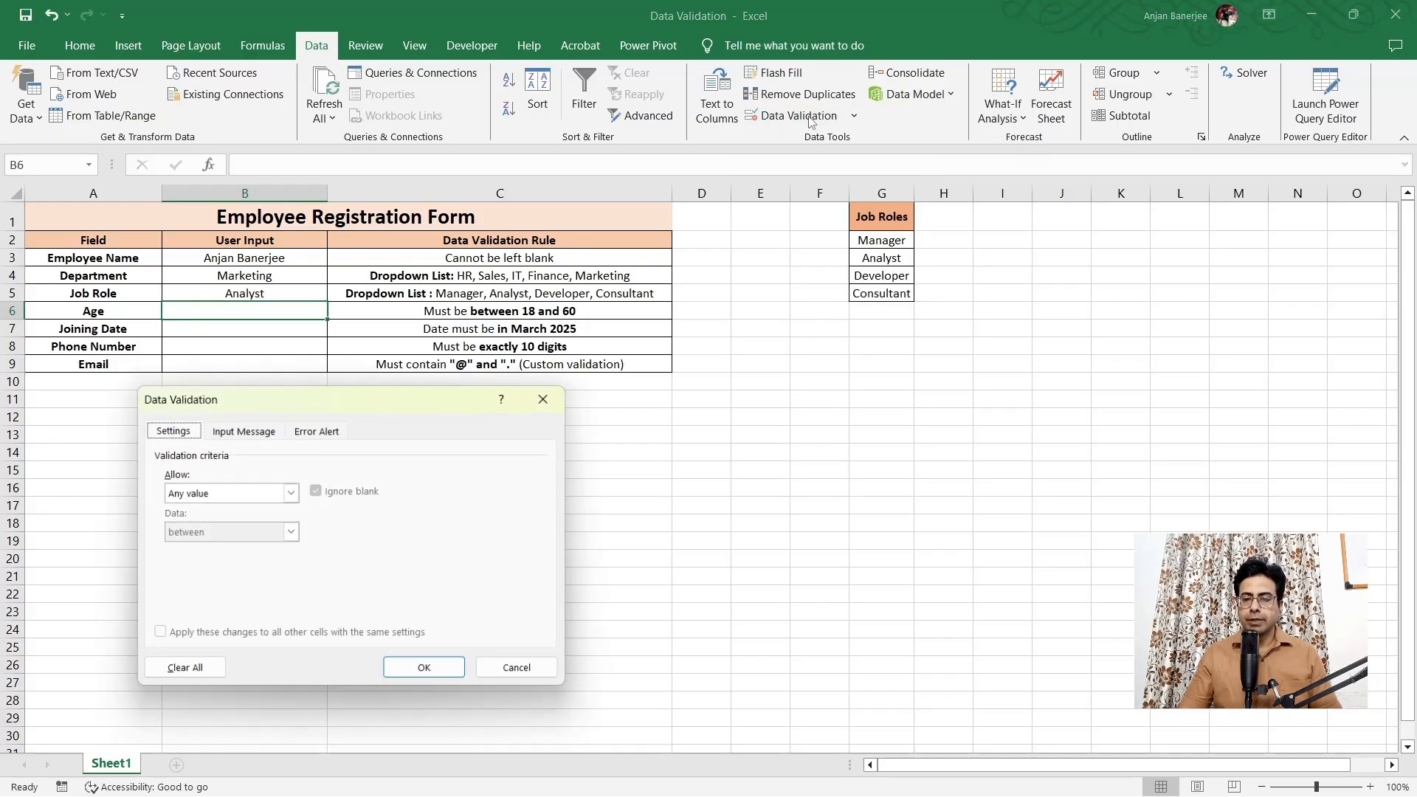
pyautogui.click(292, 498)
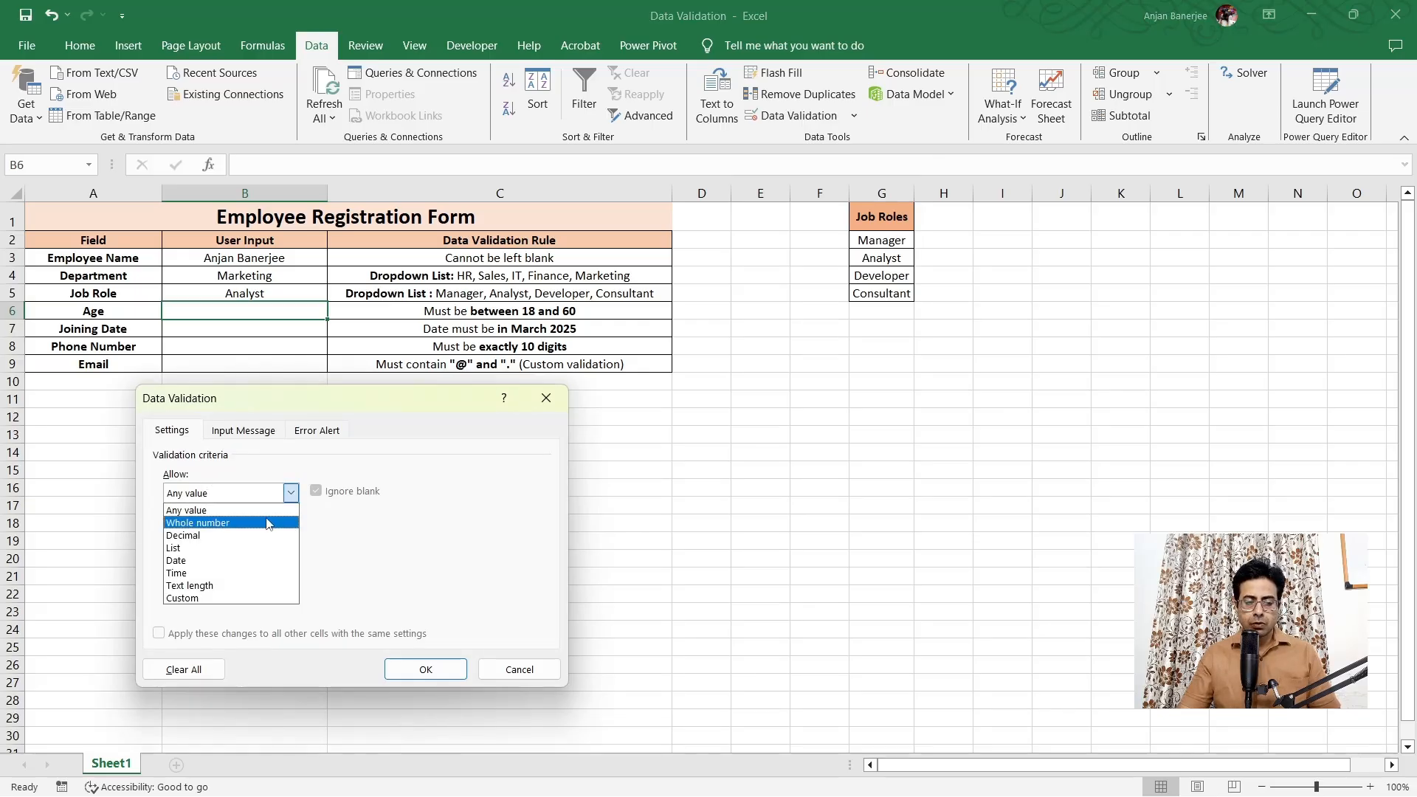
pyautogui.click(269, 524)
pyautogui.click(263, 569)
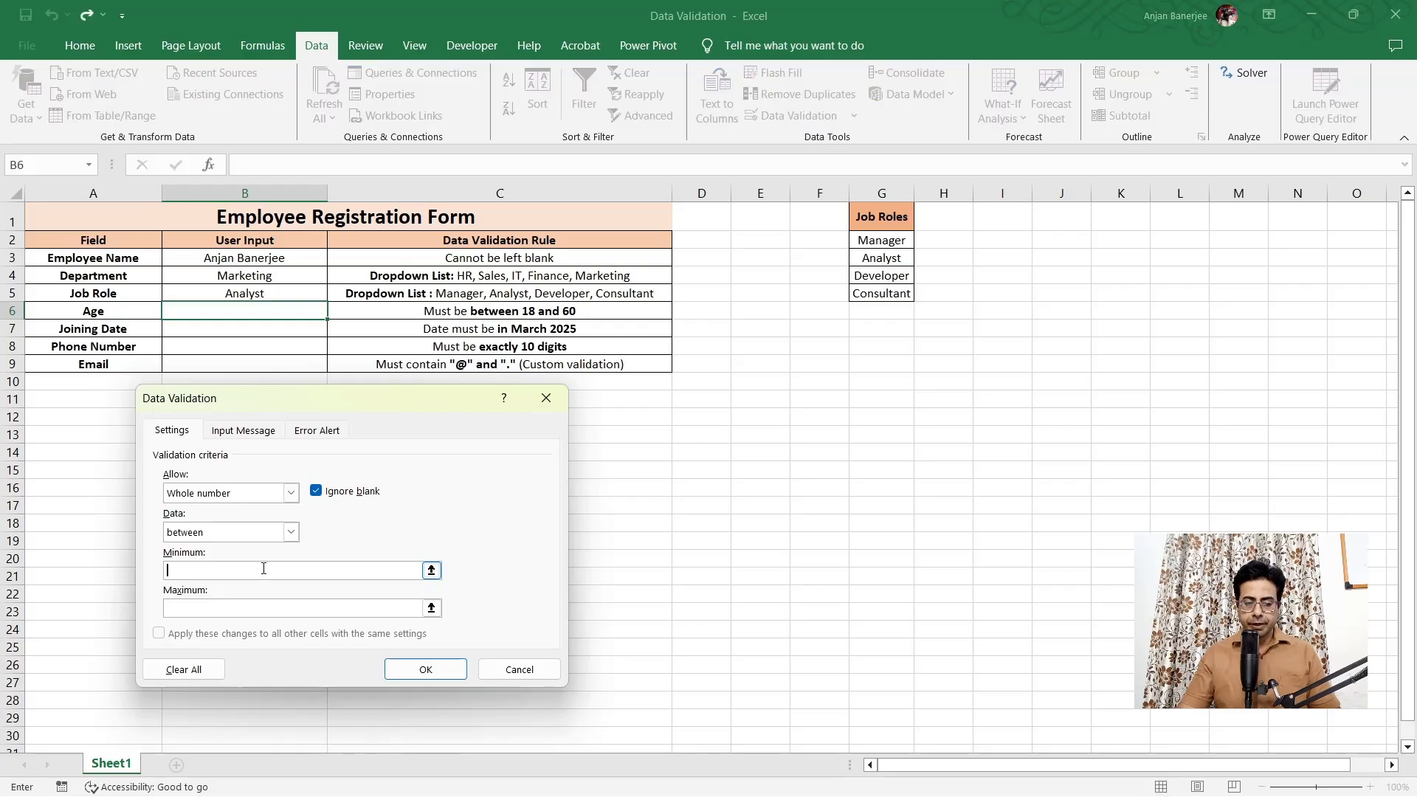
pyautogui.write('18')
pyautogui.click(238, 610)
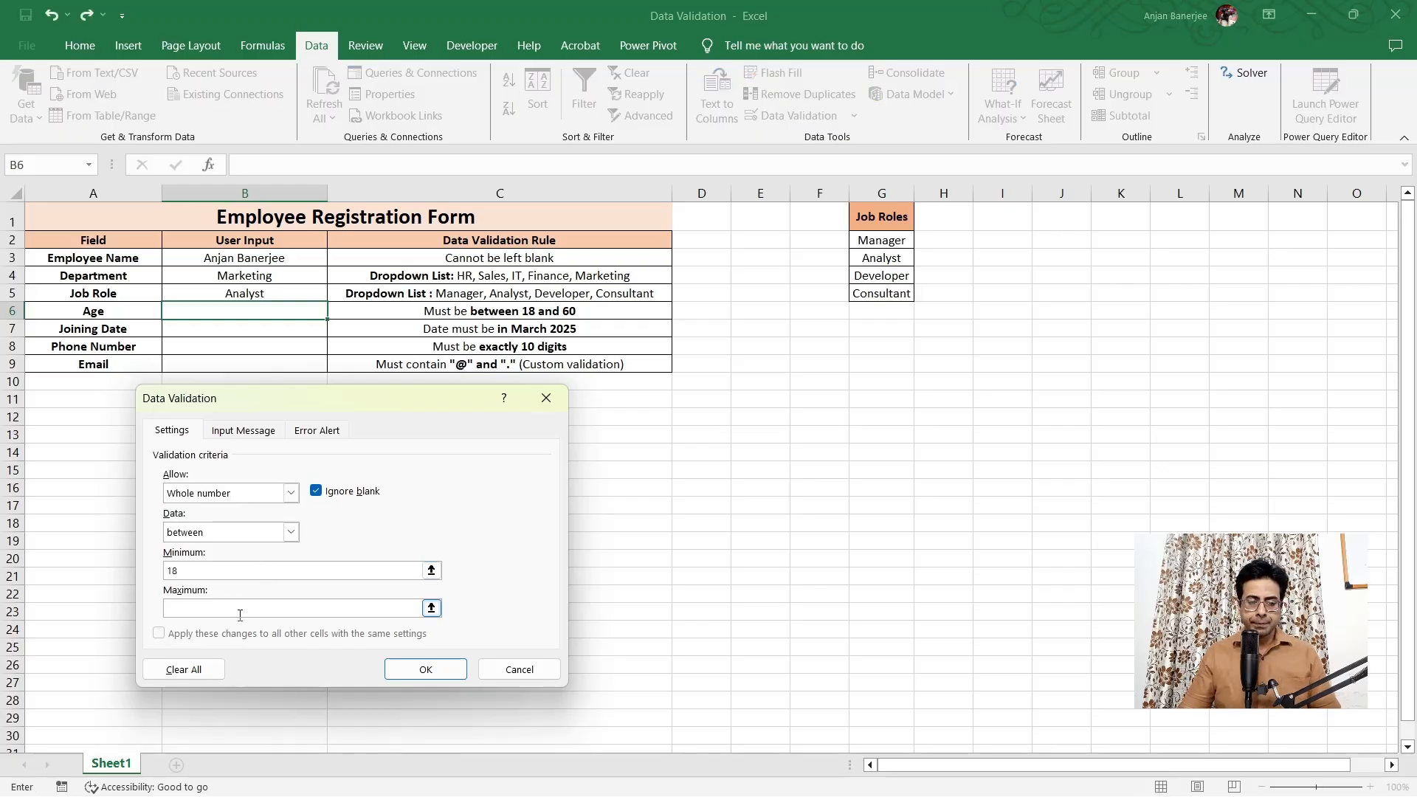
pyautogui.write('60')
pyautogui.press('Return')
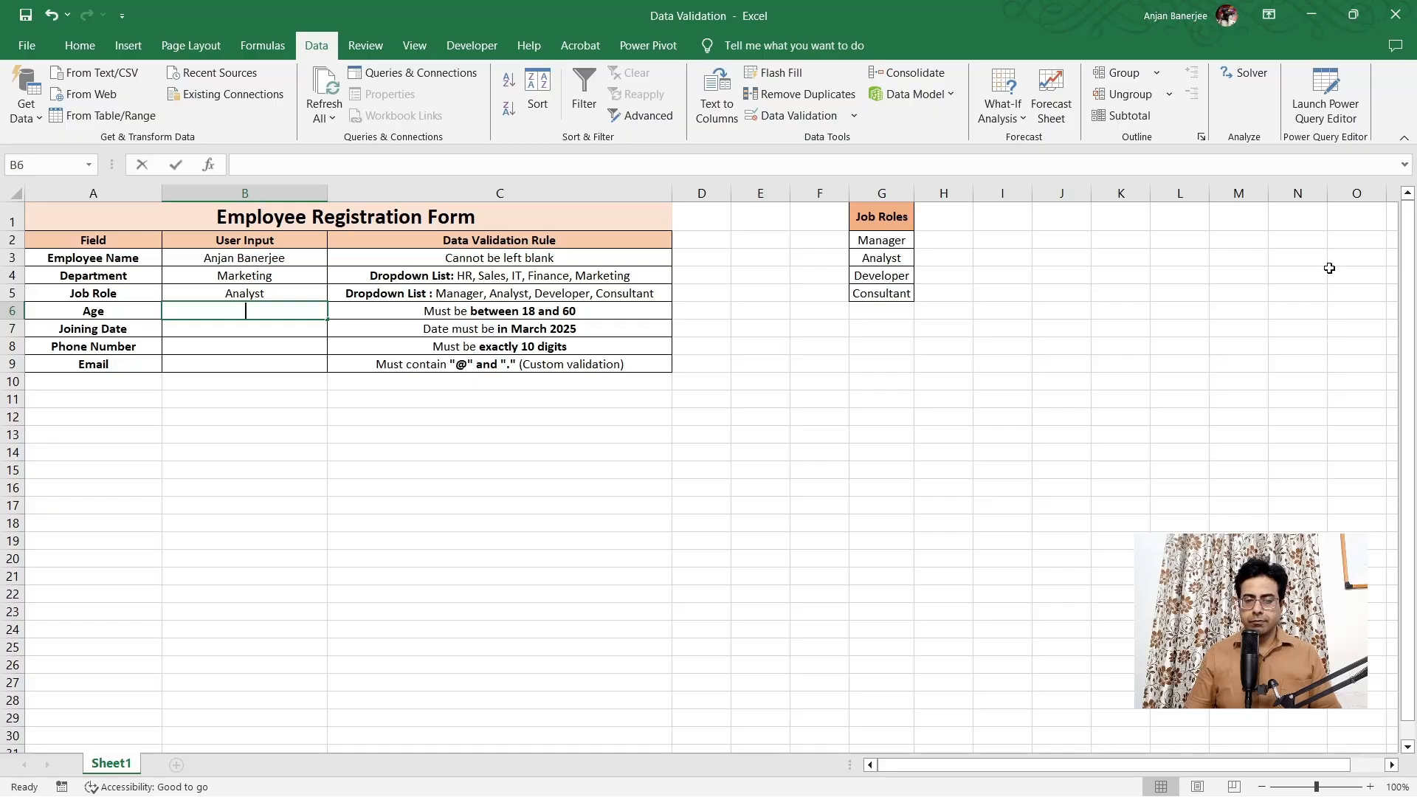
# Enter 47 in B6, then confirm that 62 is rejected by the age rule
pyautogui.write('47')
pyautogui.press('Return')
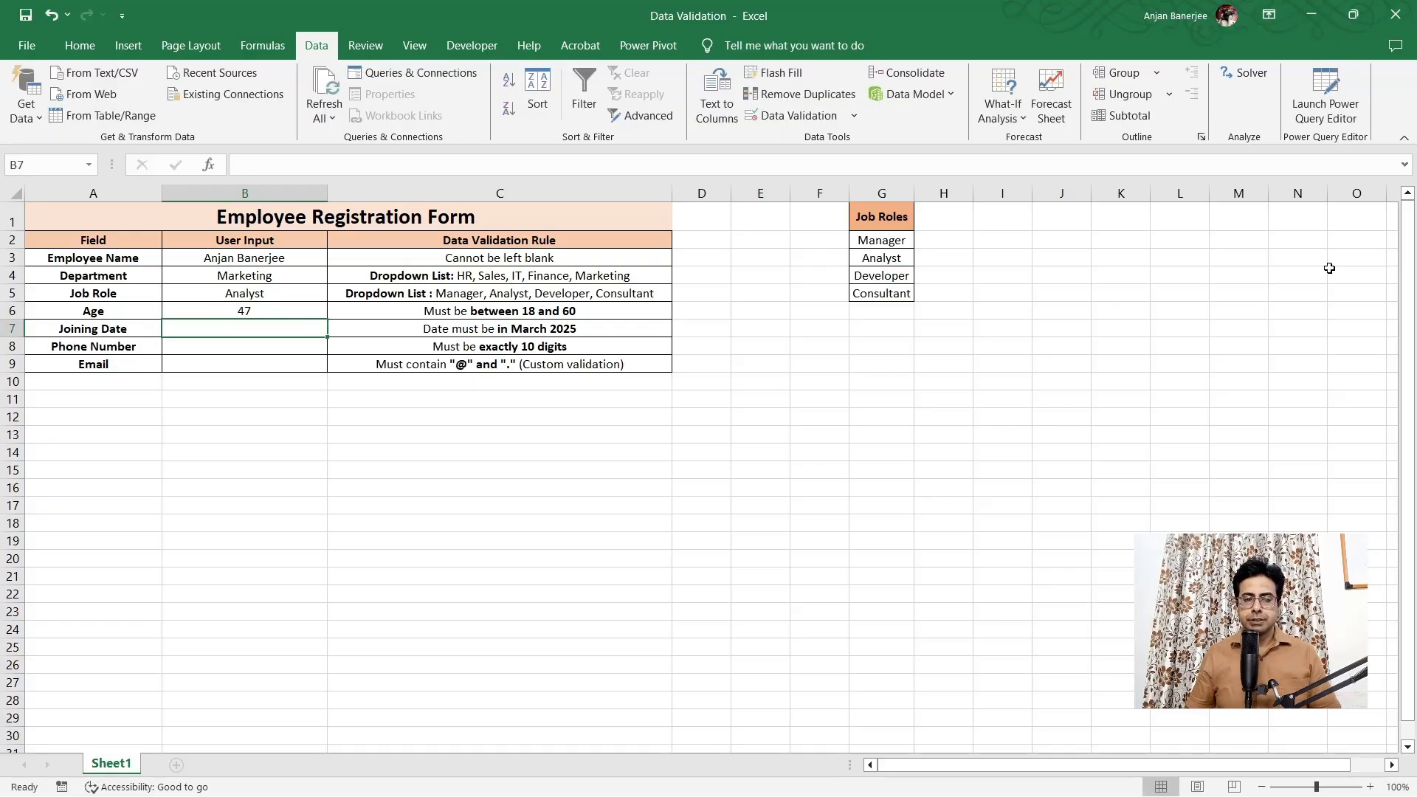
pyautogui.press('Up')
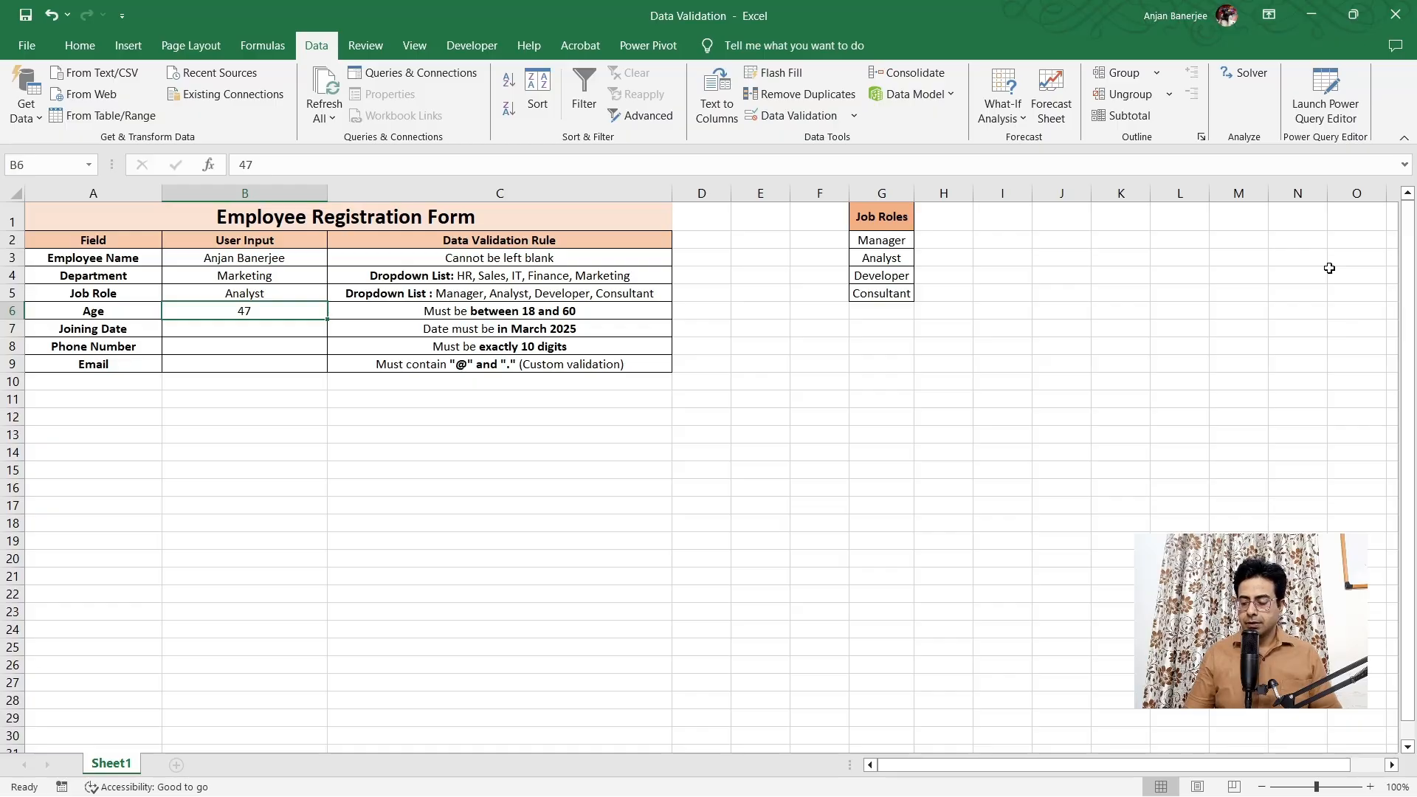
pyautogui.write('62')
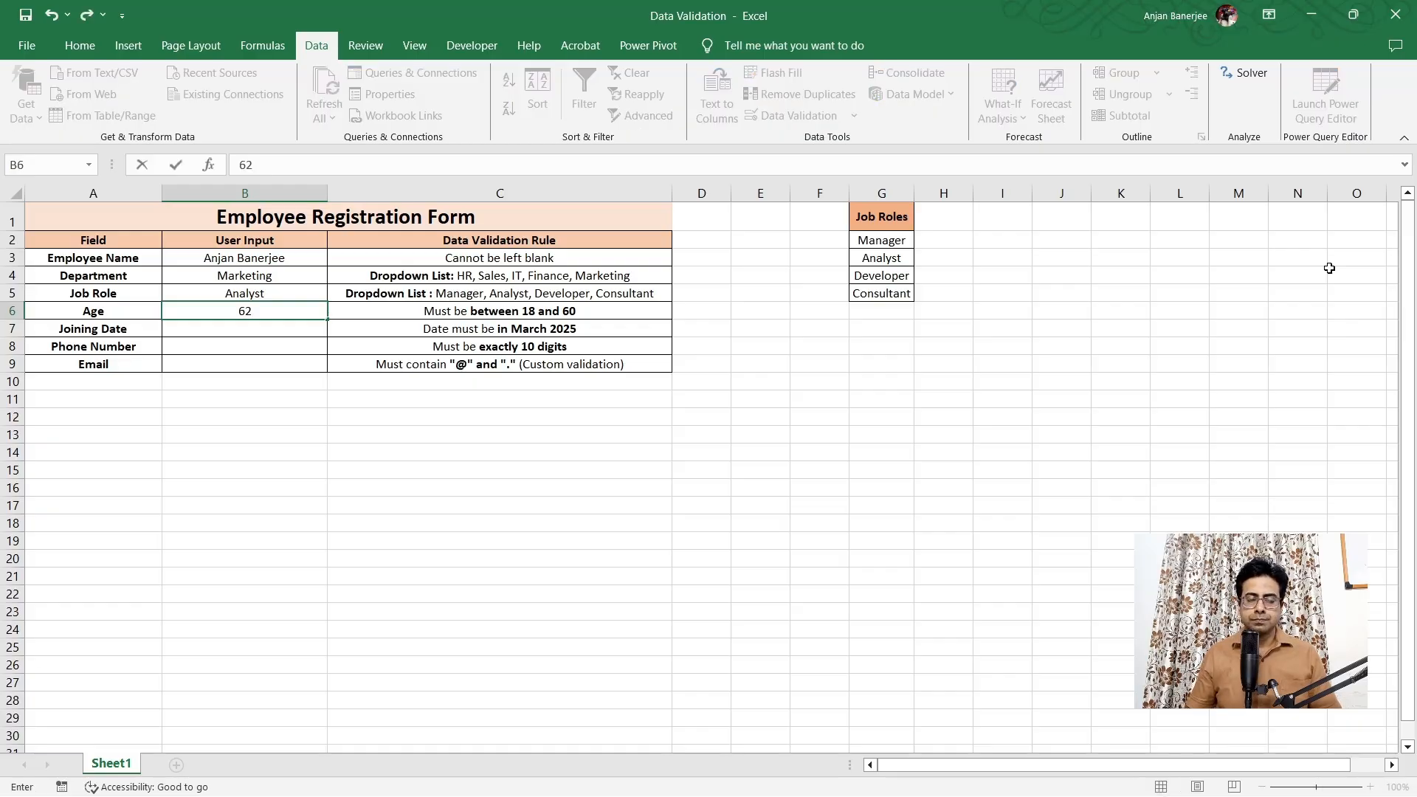
pyautogui.press('Return')
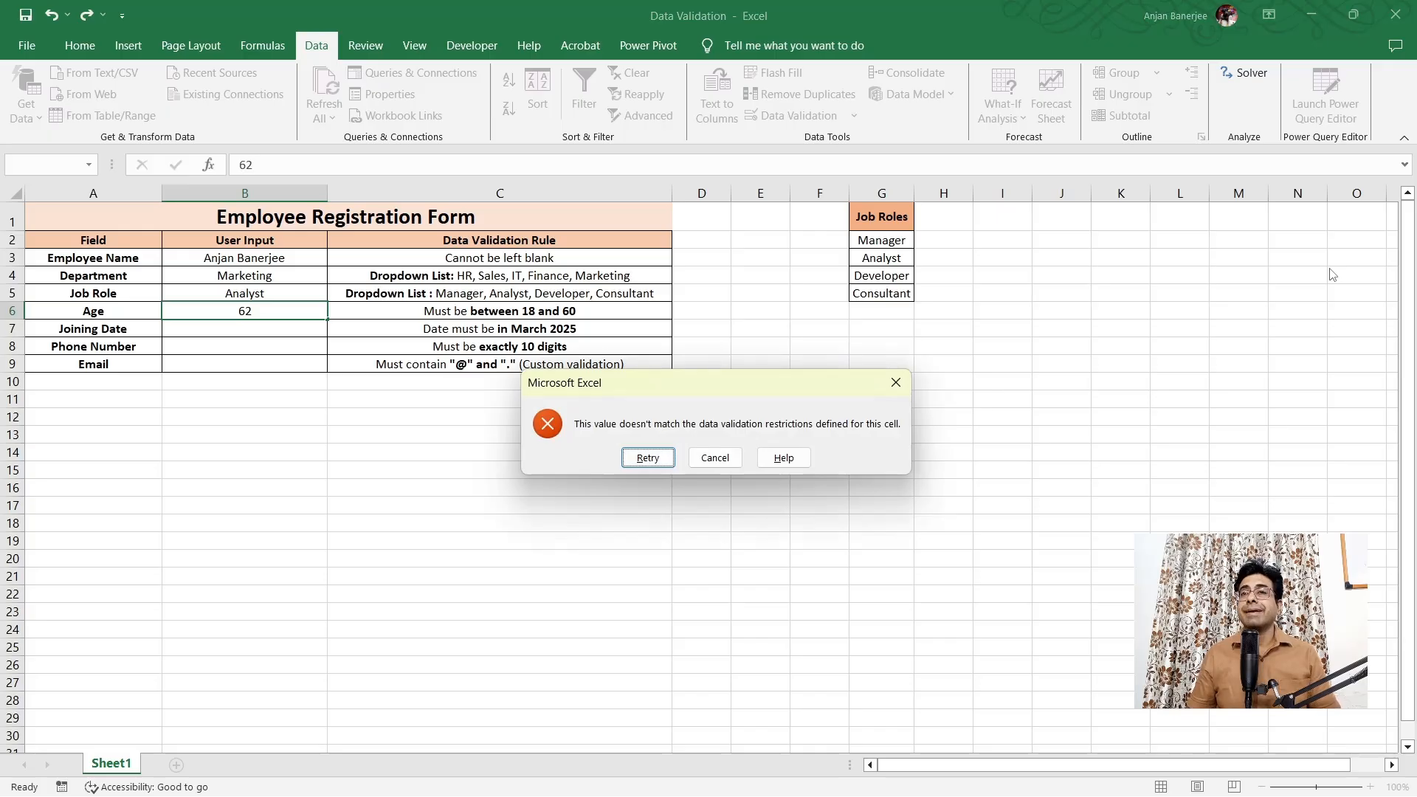
pyautogui.press('Return')
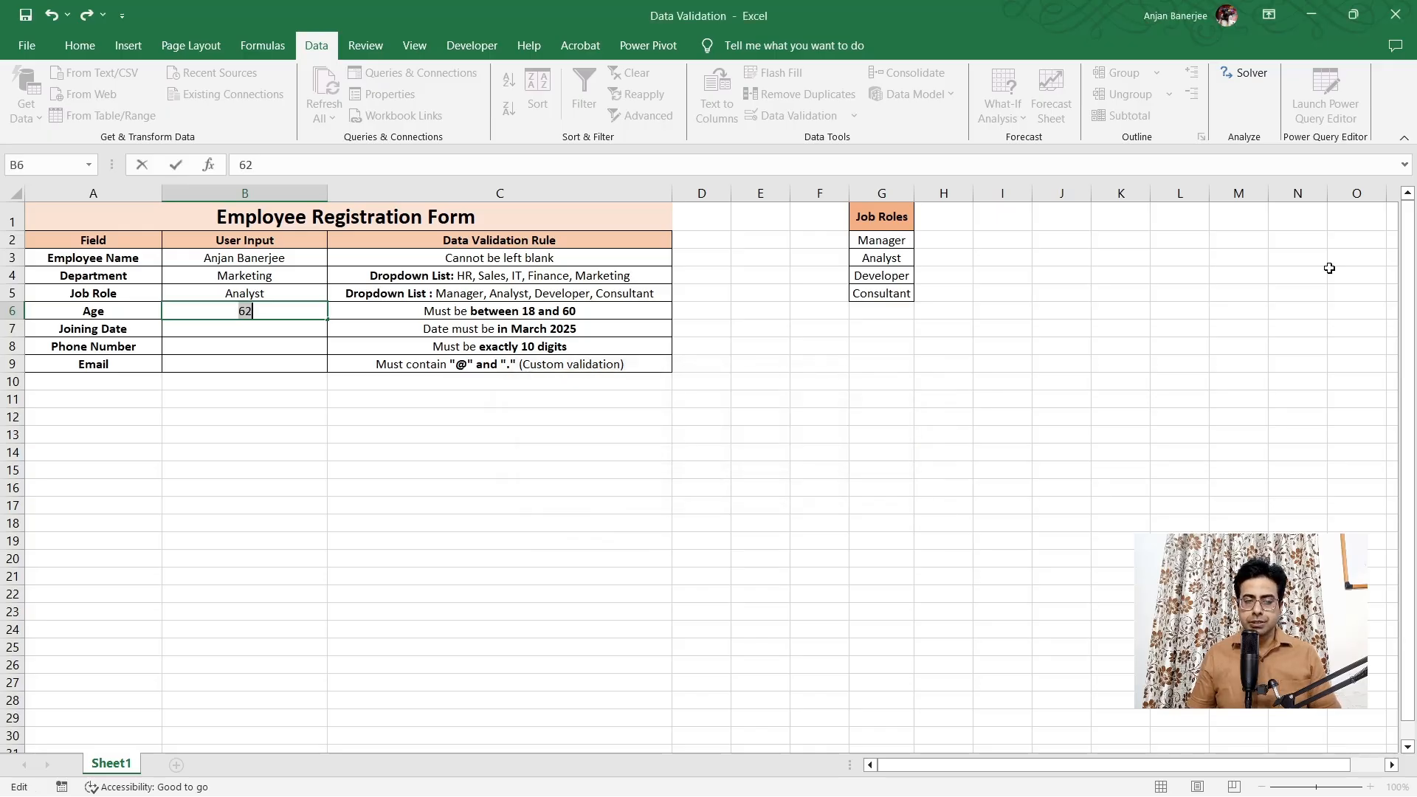
# Confirm 45.5 is rejected, then enter 45 as the age
pyautogui.write('45.5')
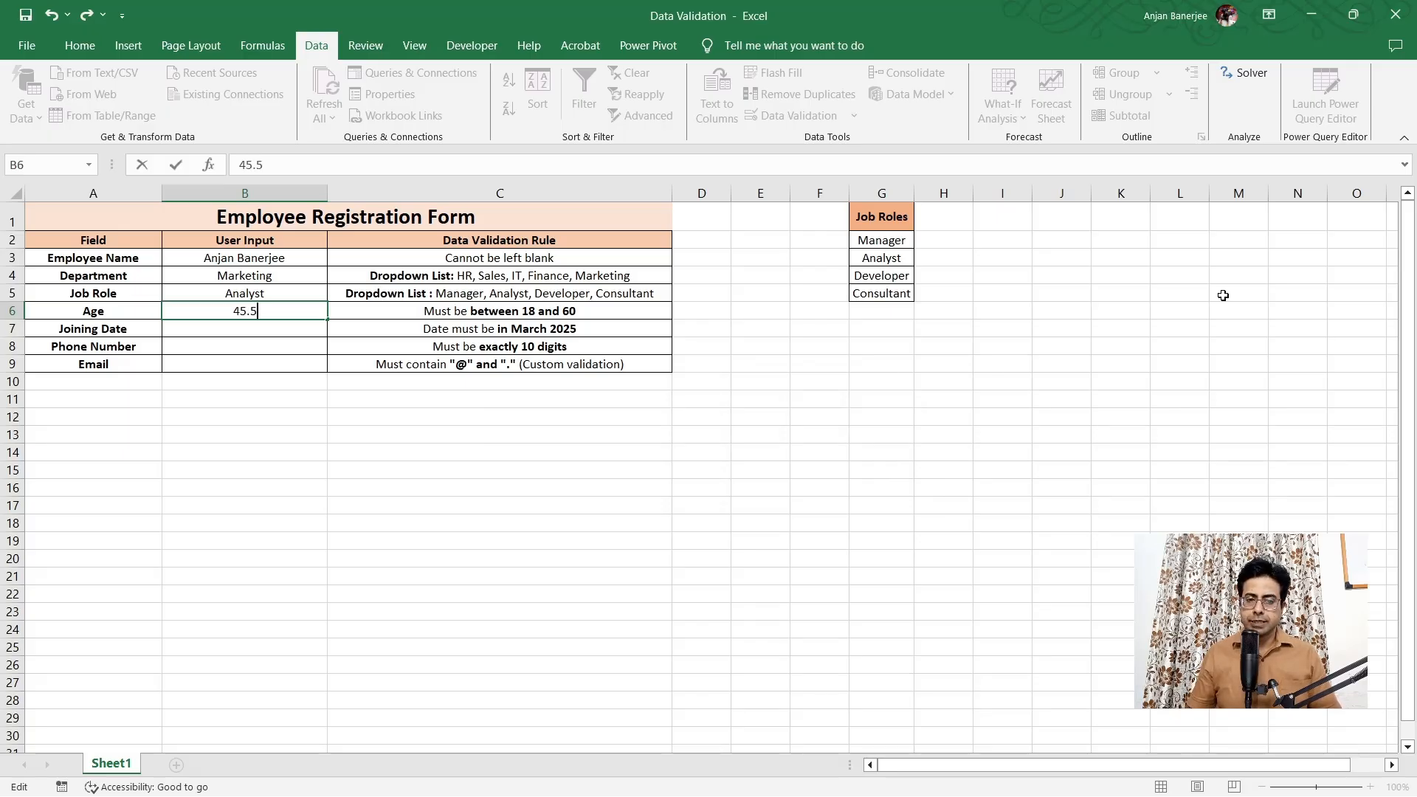
pyautogui.press('Return')
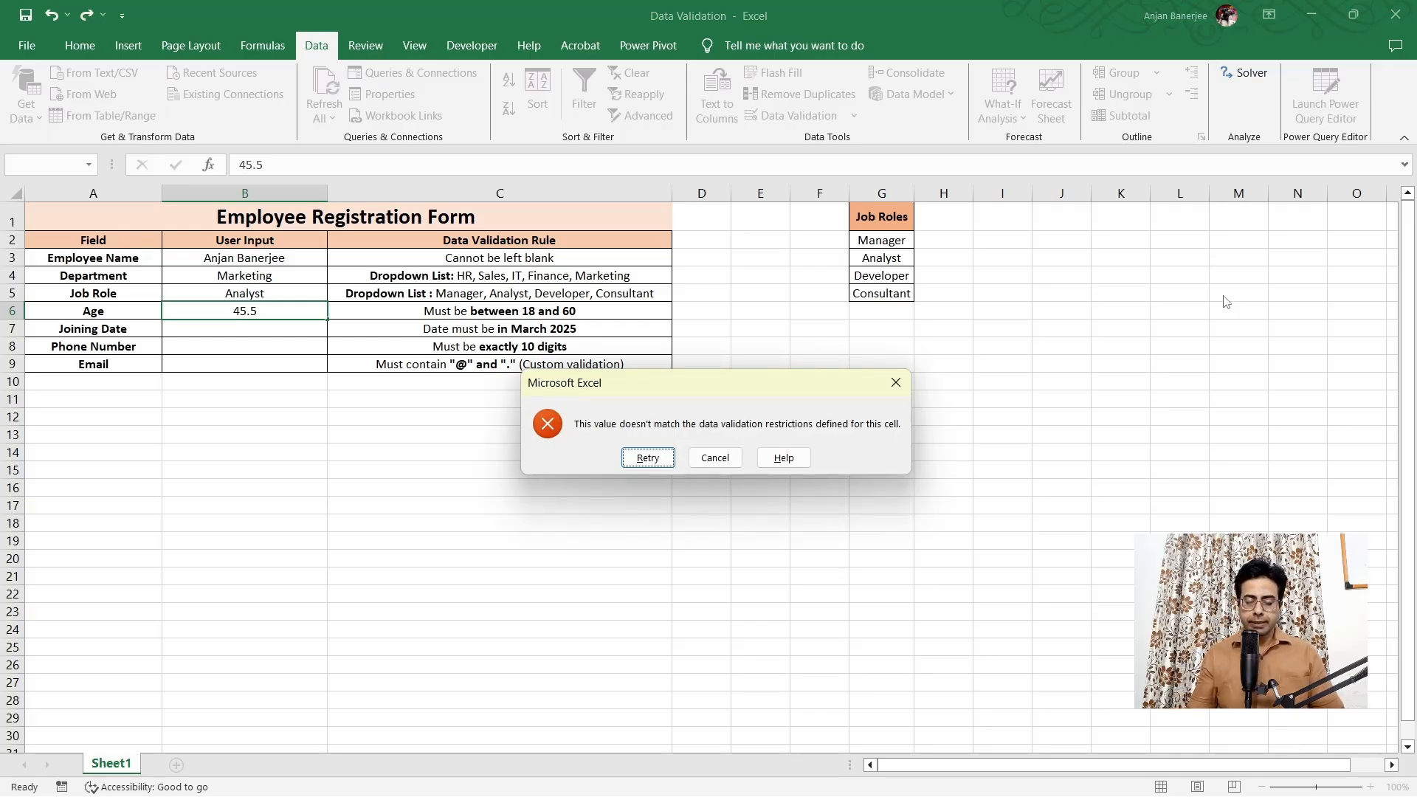
pyautogui.press('Return')
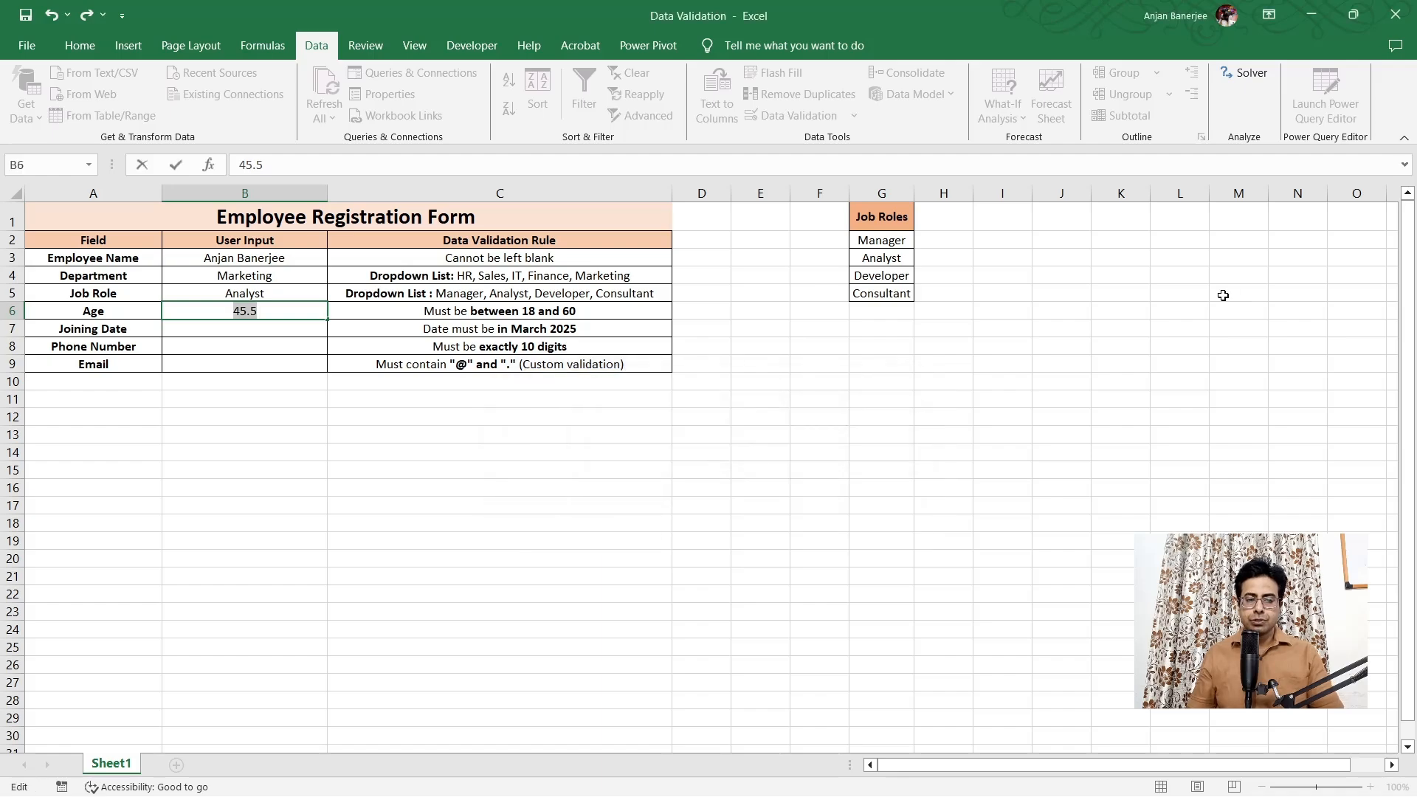
pyautogui.write('45')
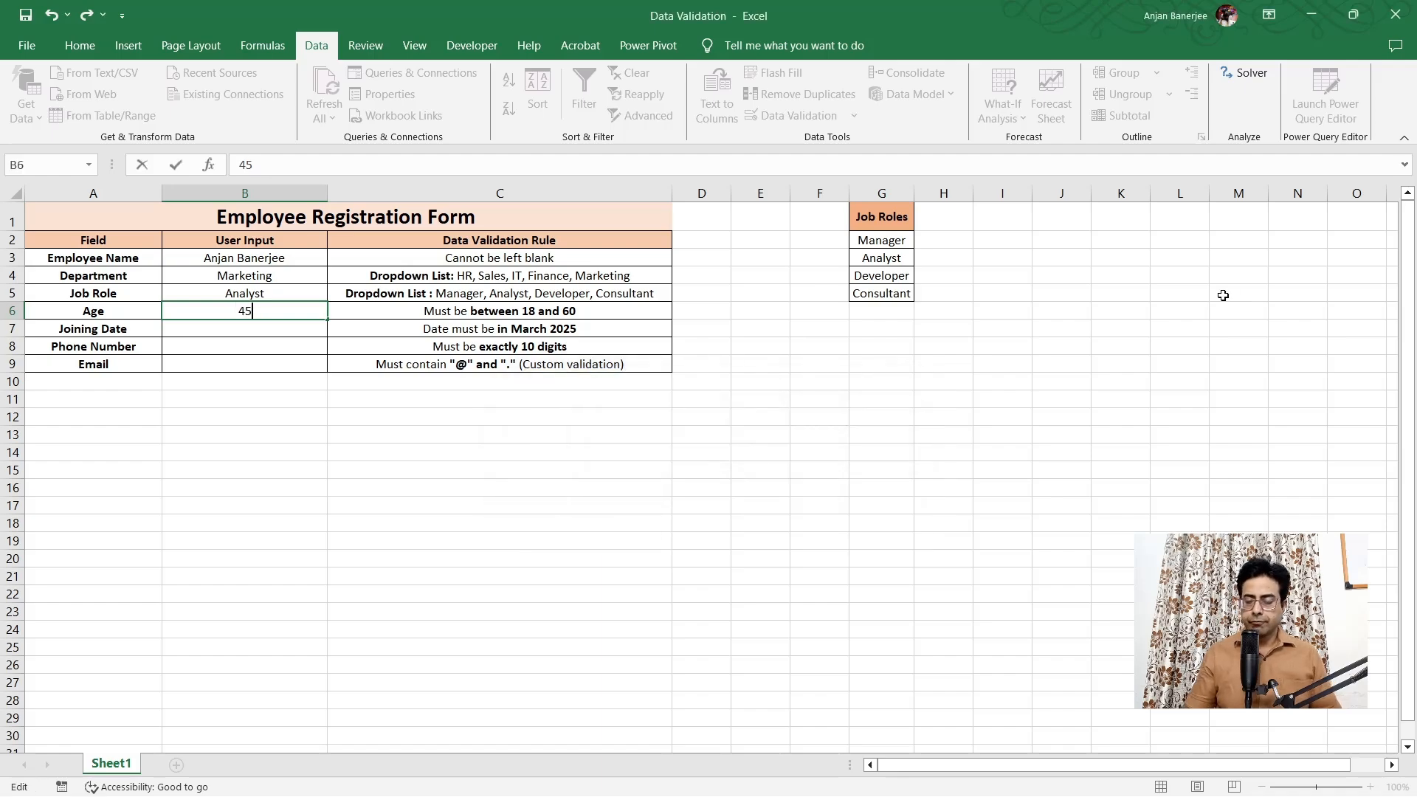
pyautogui.press('Return')
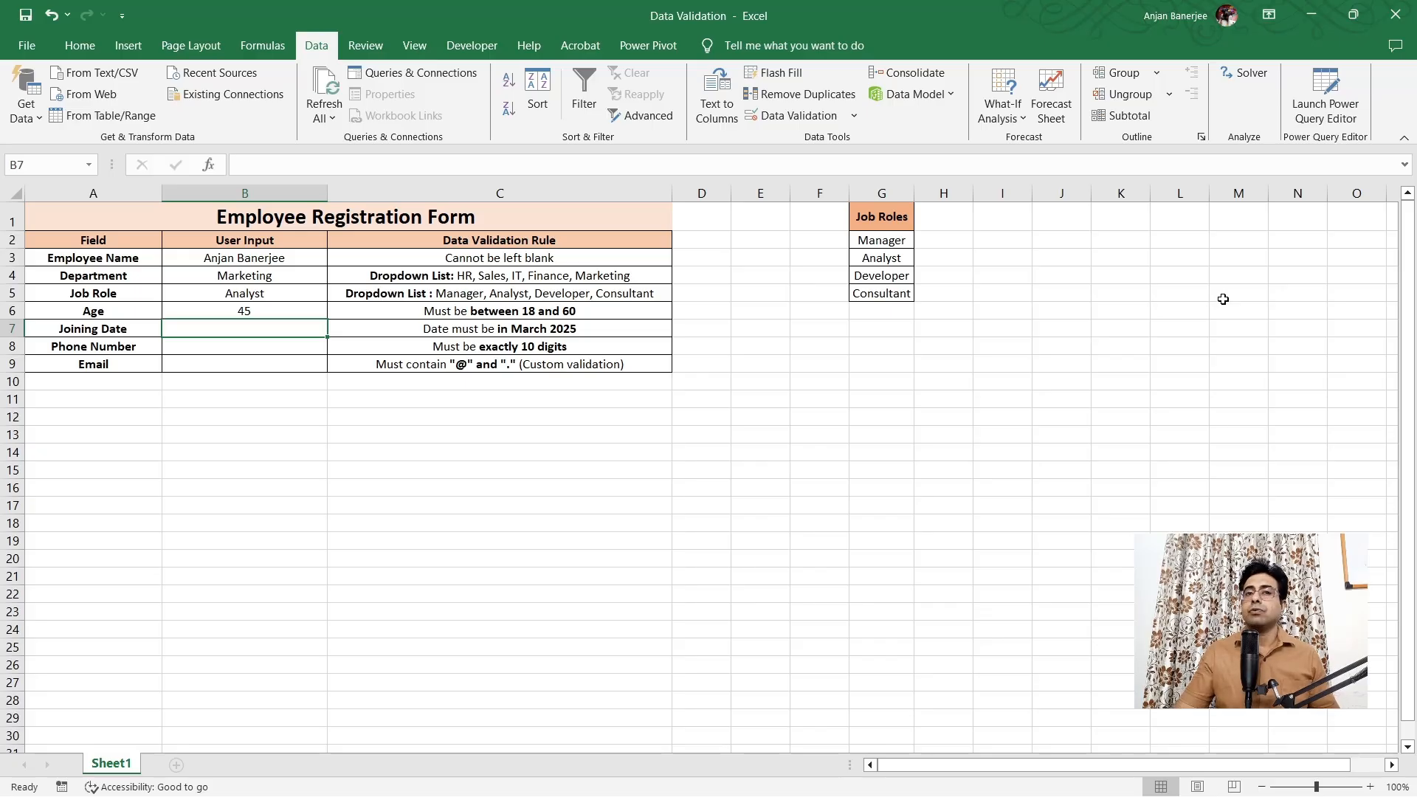
# Give B7 a Date validation between 01/03/2025 and 31/03/2025
pyautogui.click(777, 118)
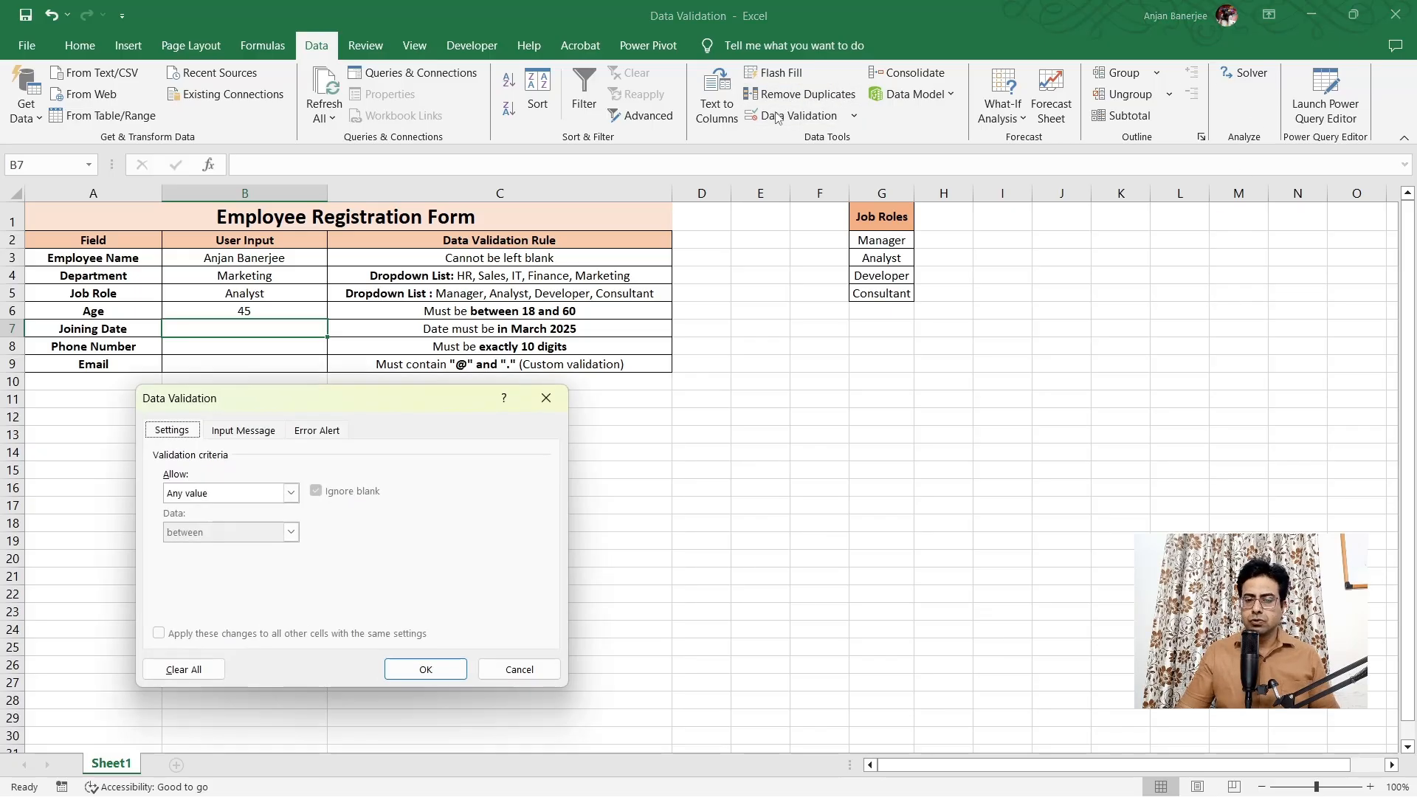
pyautogui.click(292, 495)
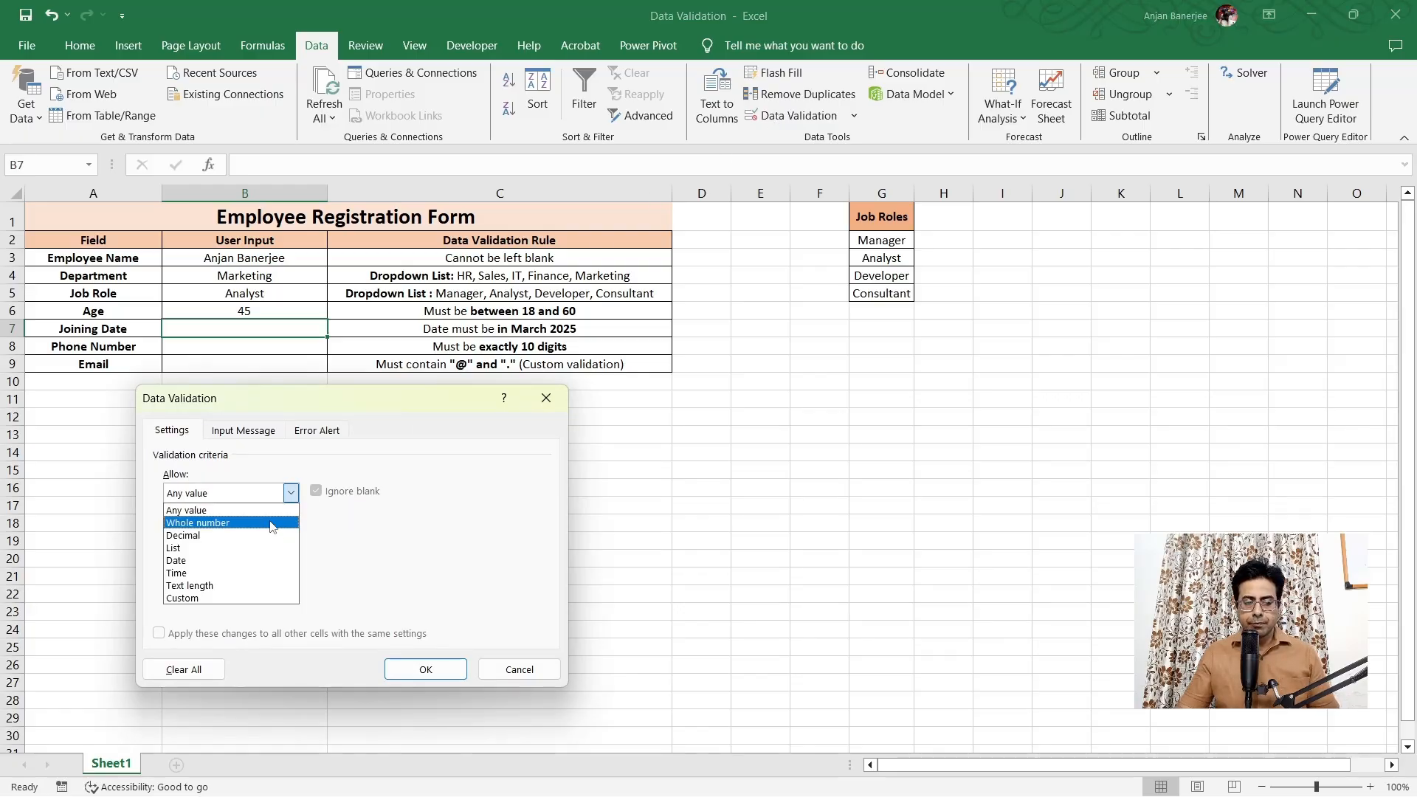
pyautogui.click(243, 562)
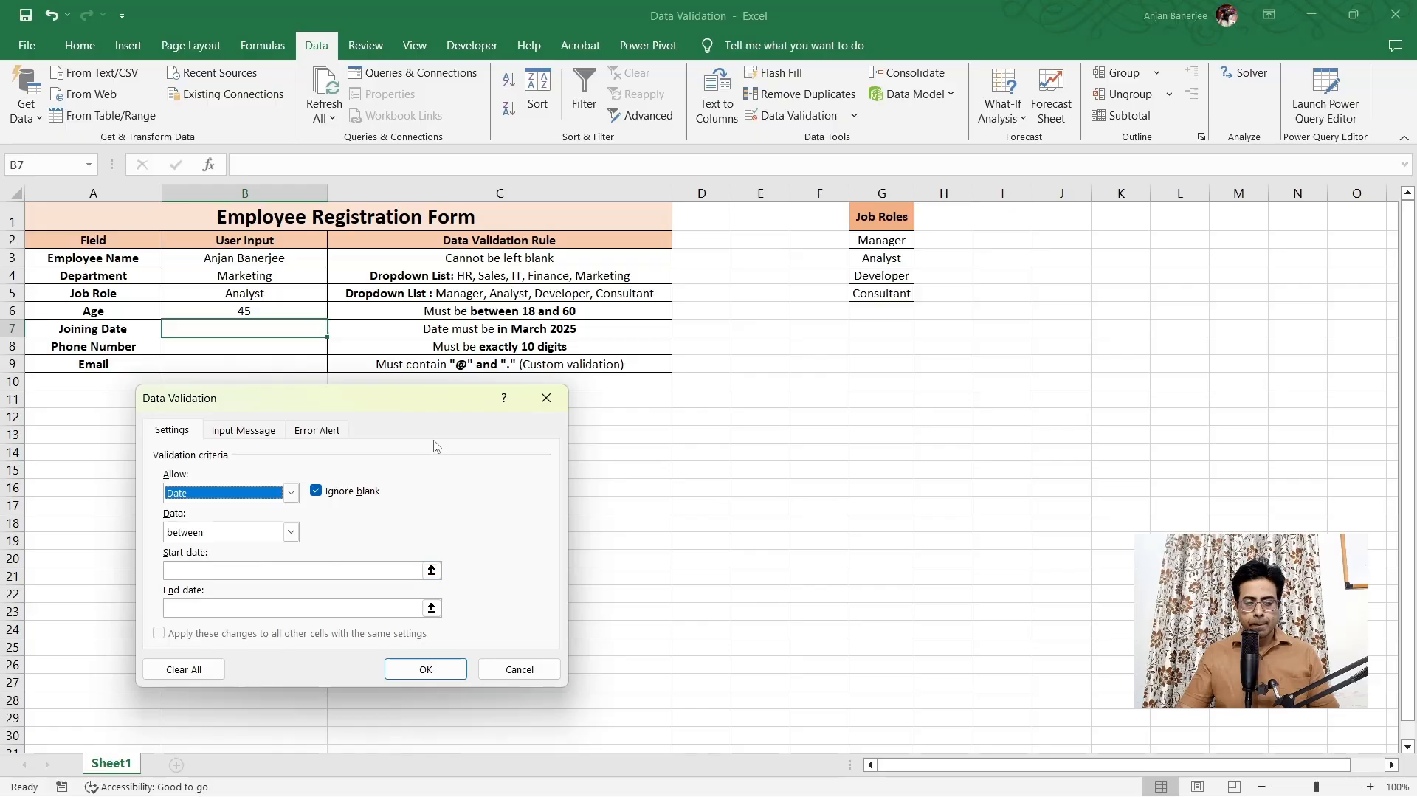
pyautogui.click(312, 571)
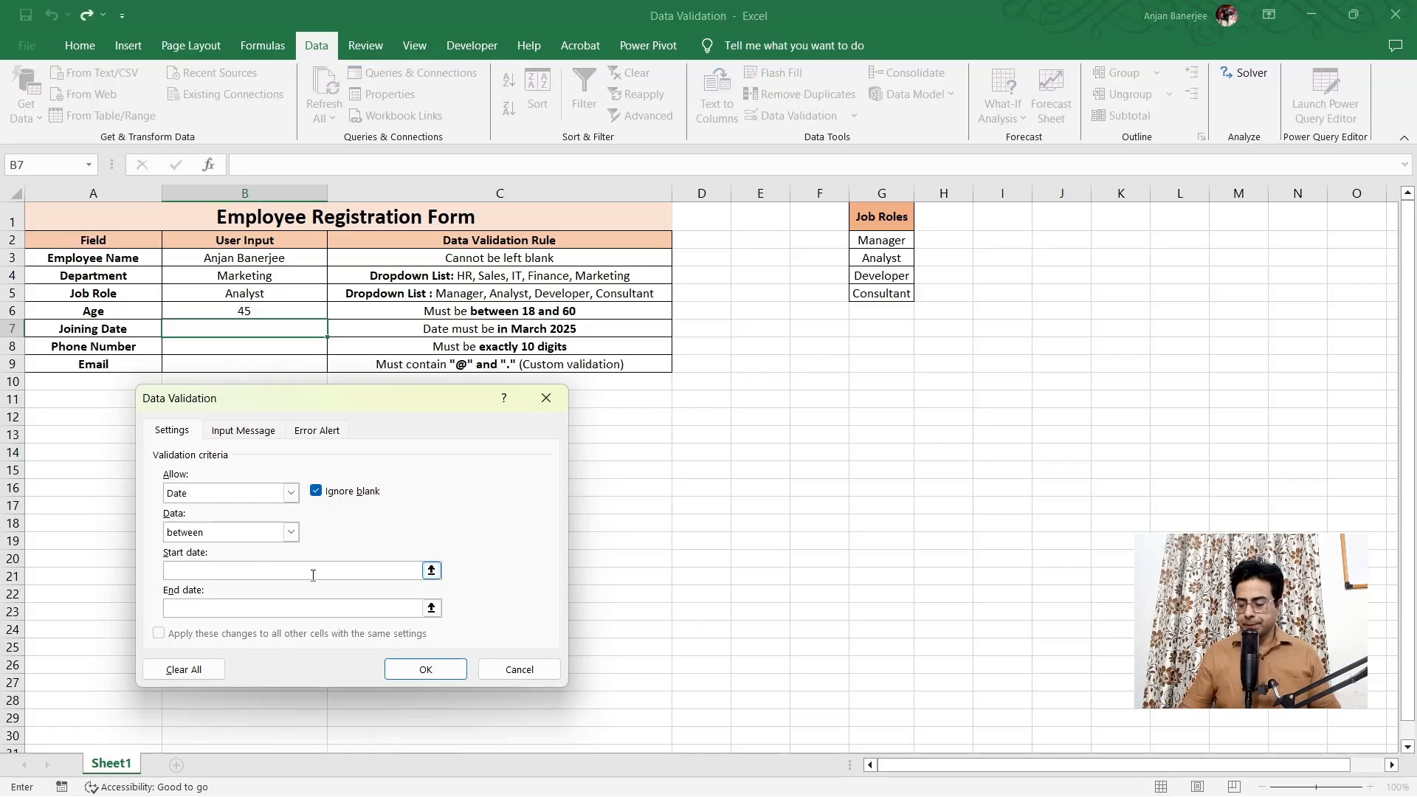
pyautogui.write('01/03/')
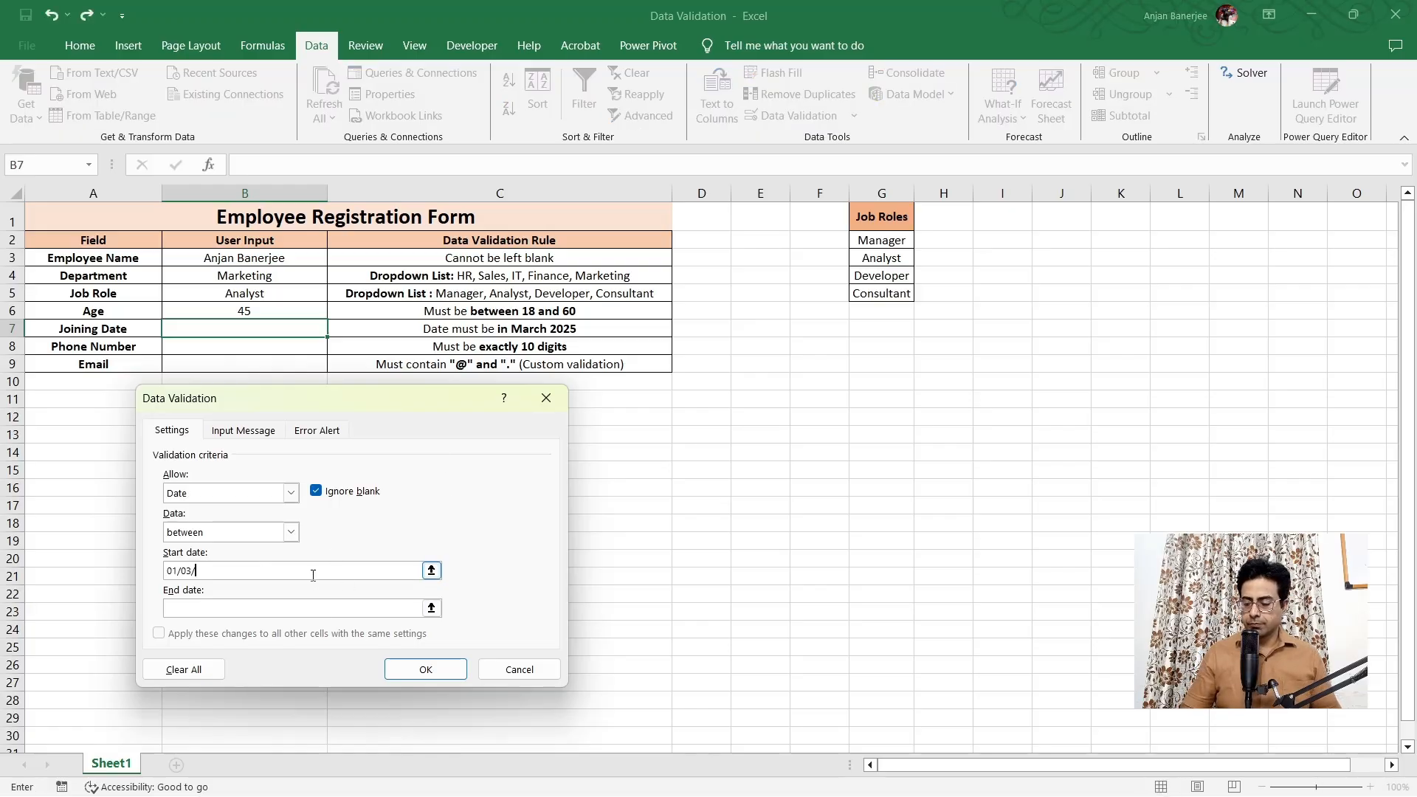
pyautogui.write('2025')
pyautogui.click(243, 609)
pyautogui.write('31/')
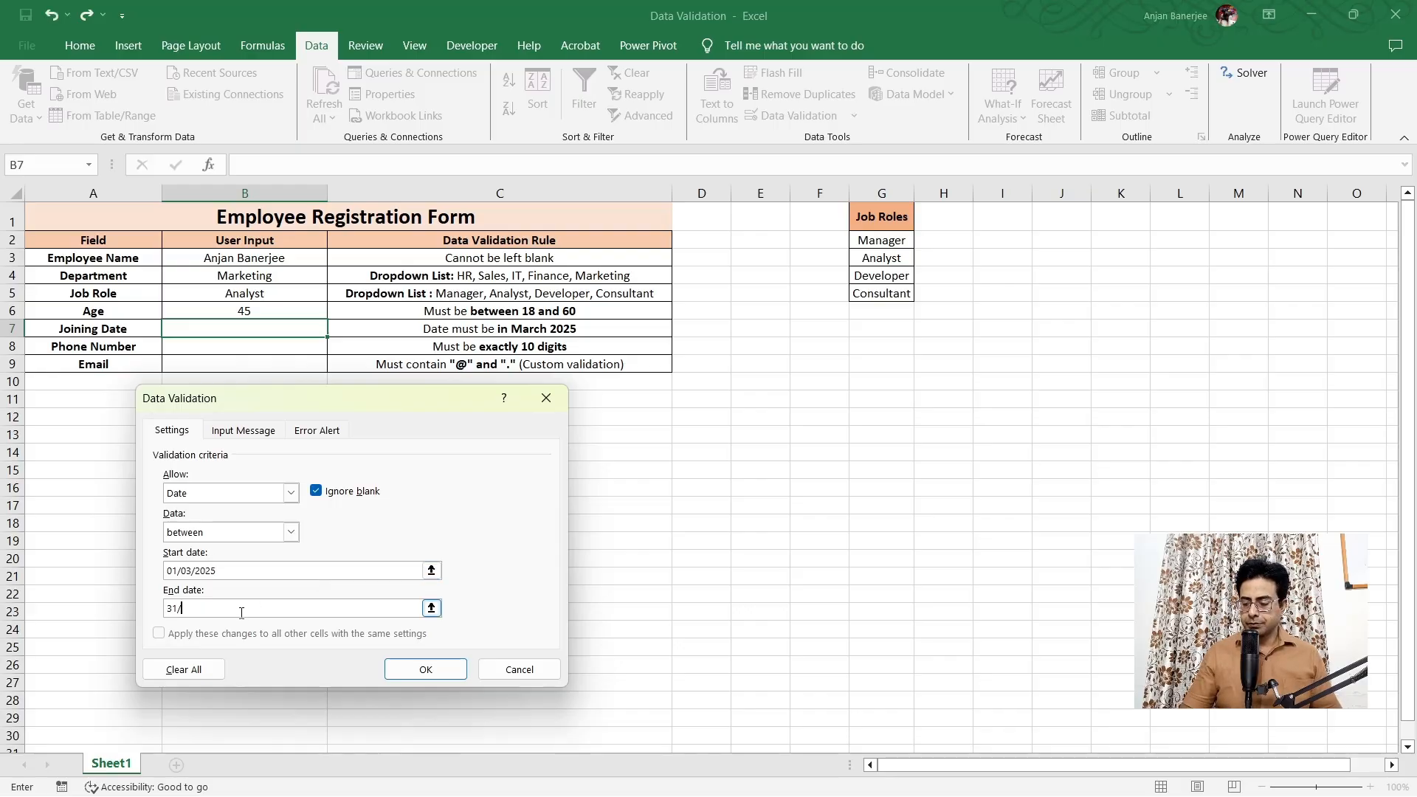
pyautogui.write('03/2025')
pyautogui.press('Return')
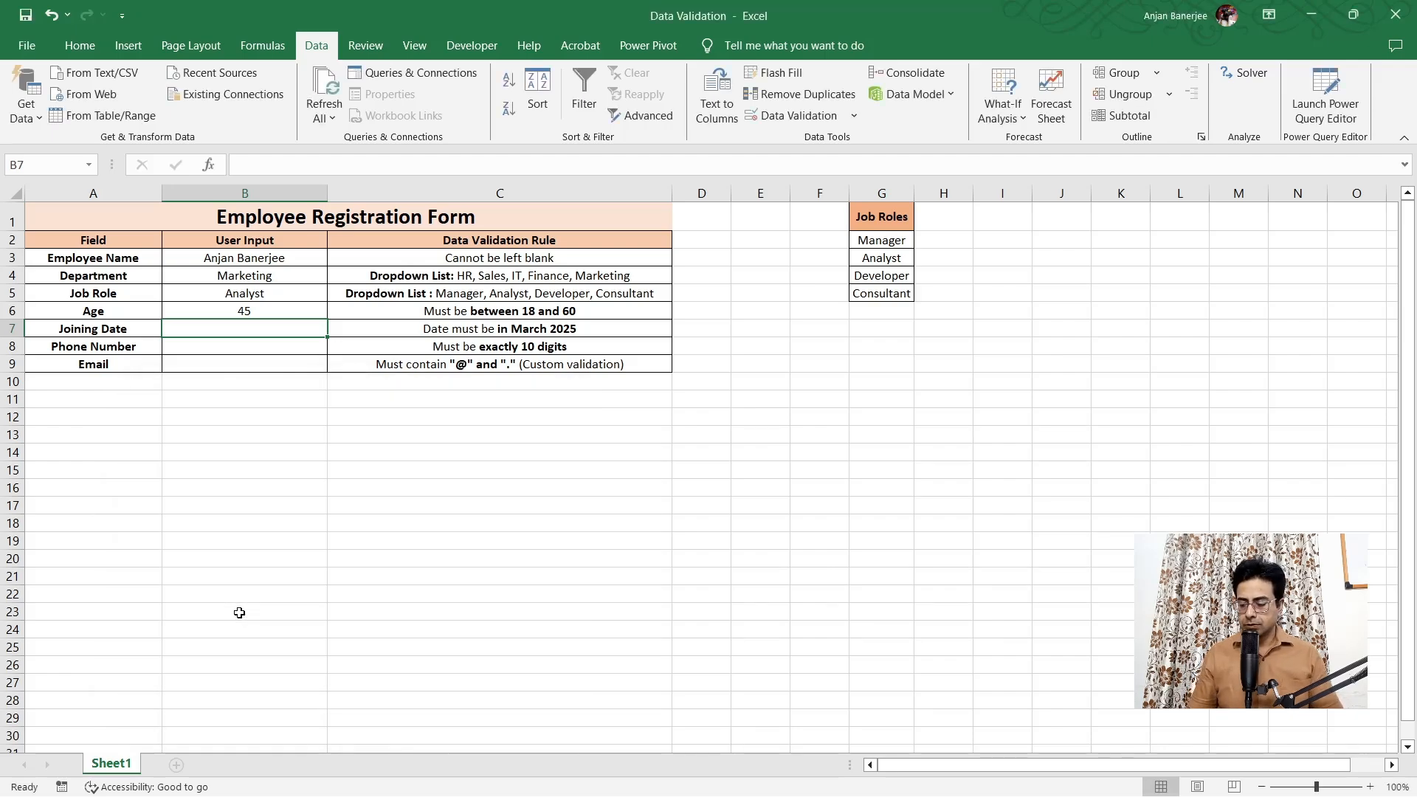
# Try 15/02/2025 in B7, which is rejected, then enter 15/03/25 instead
pyautogui.write('15/02')
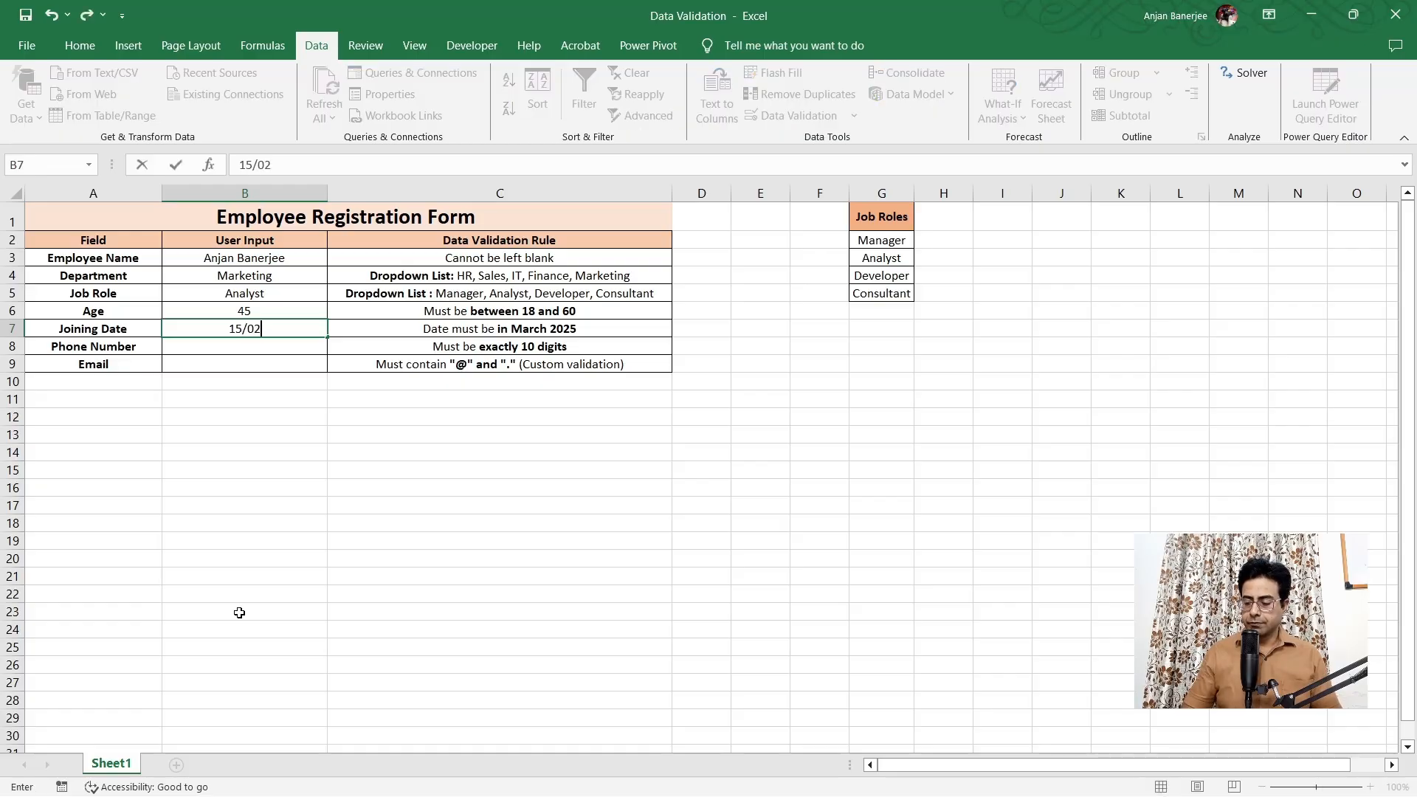
pyautogui.write('/2025')
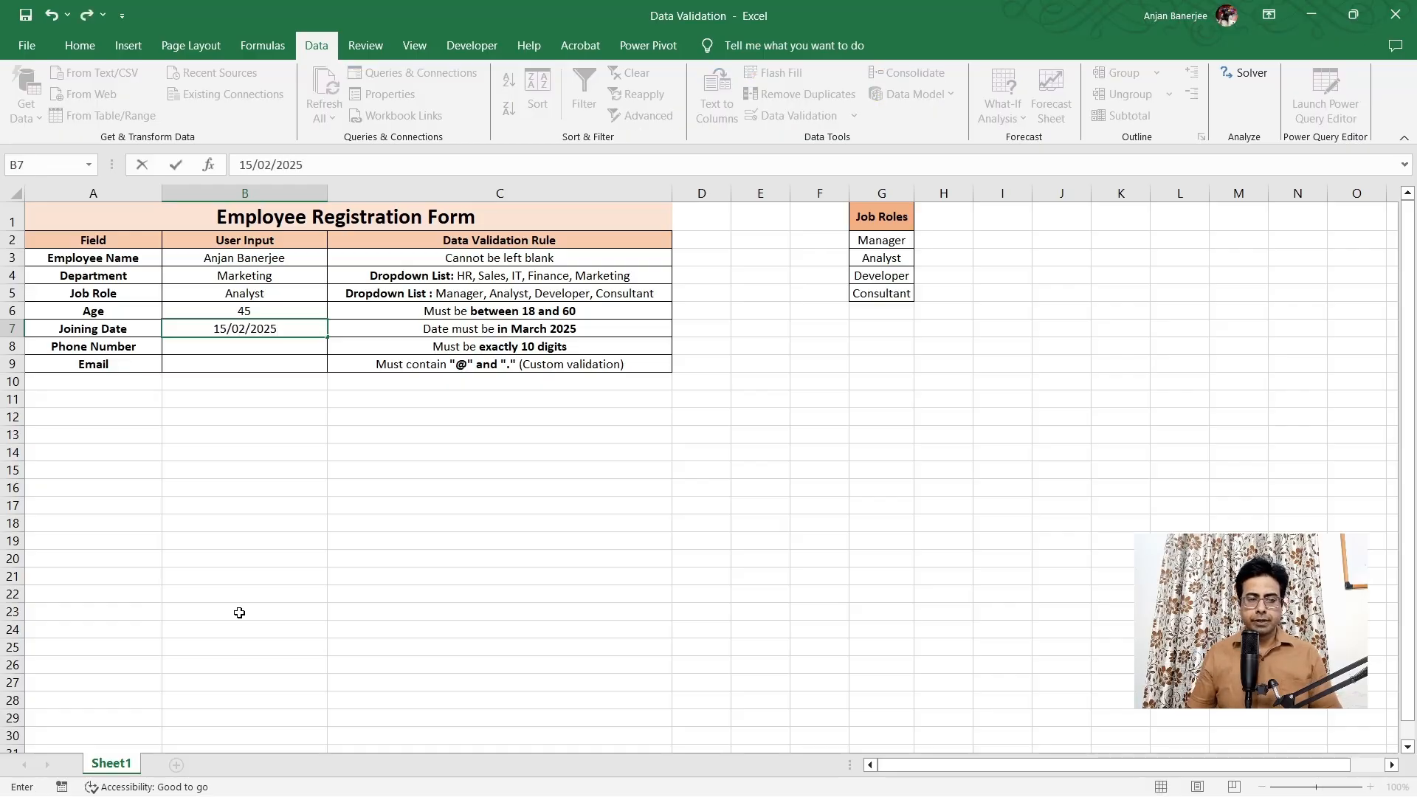
pyautogui.press('Return')
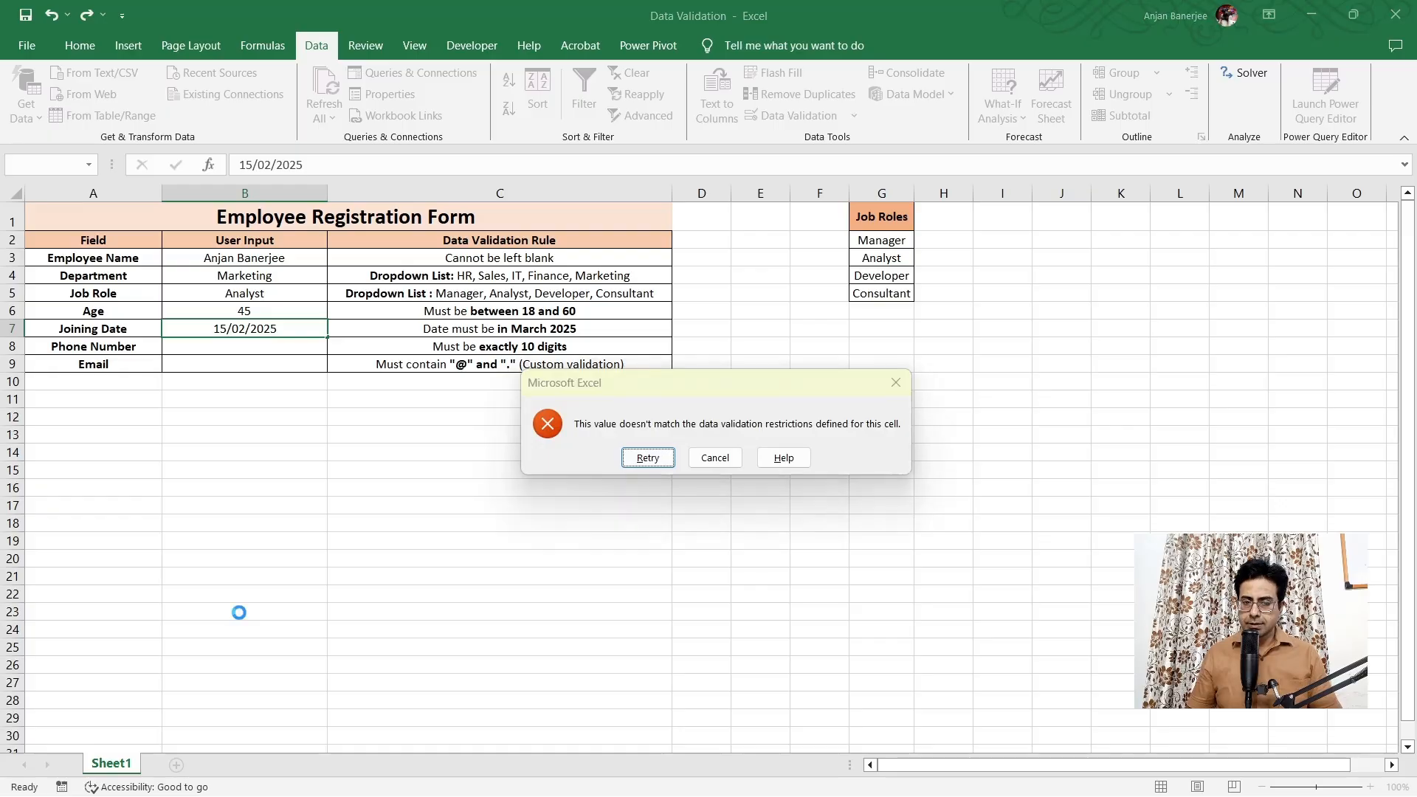
pyautogui.press('Return')
pyautogui.write('15/03/25')
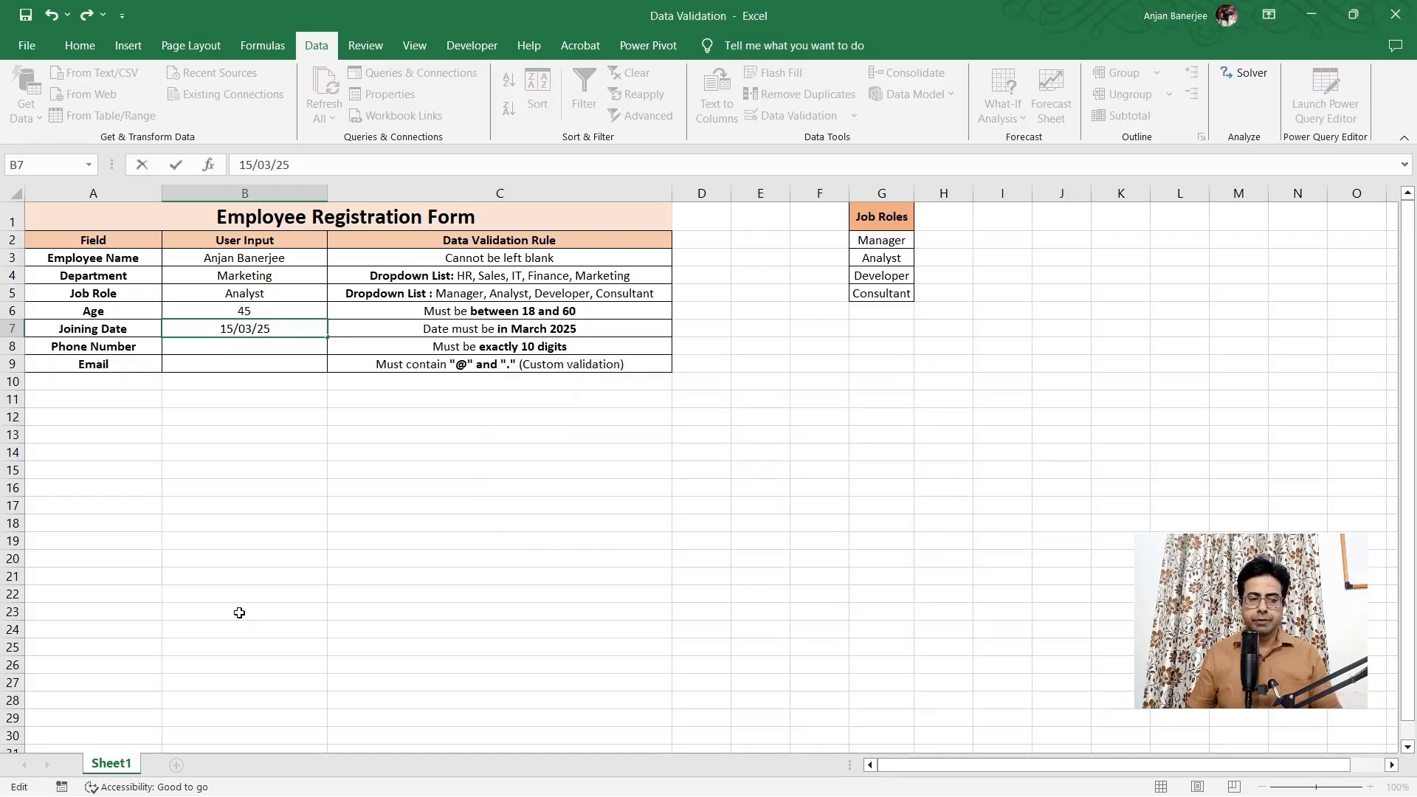
pyautogui.press('Return')
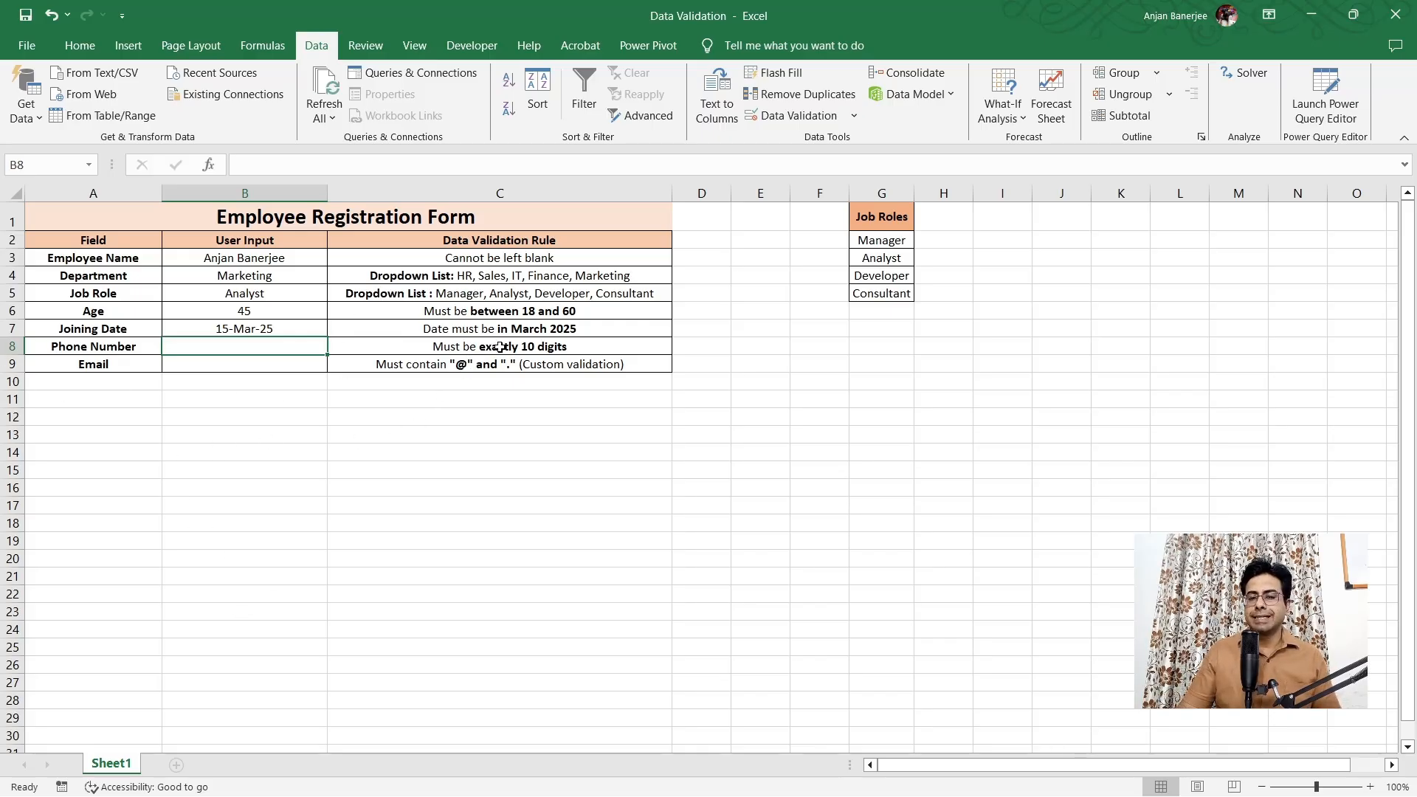
pyautogui.click(839, 117)
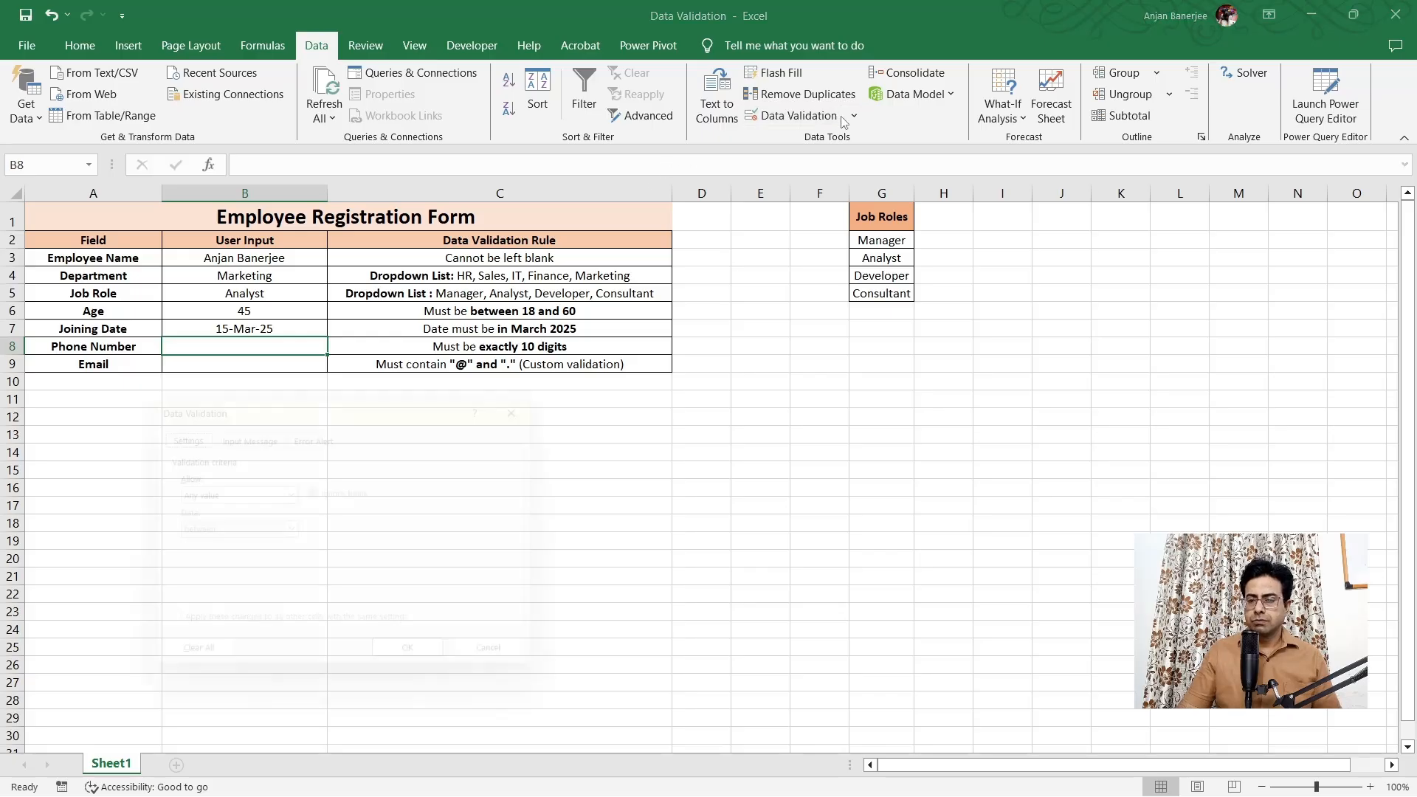
pyautogui.click(298, 498)
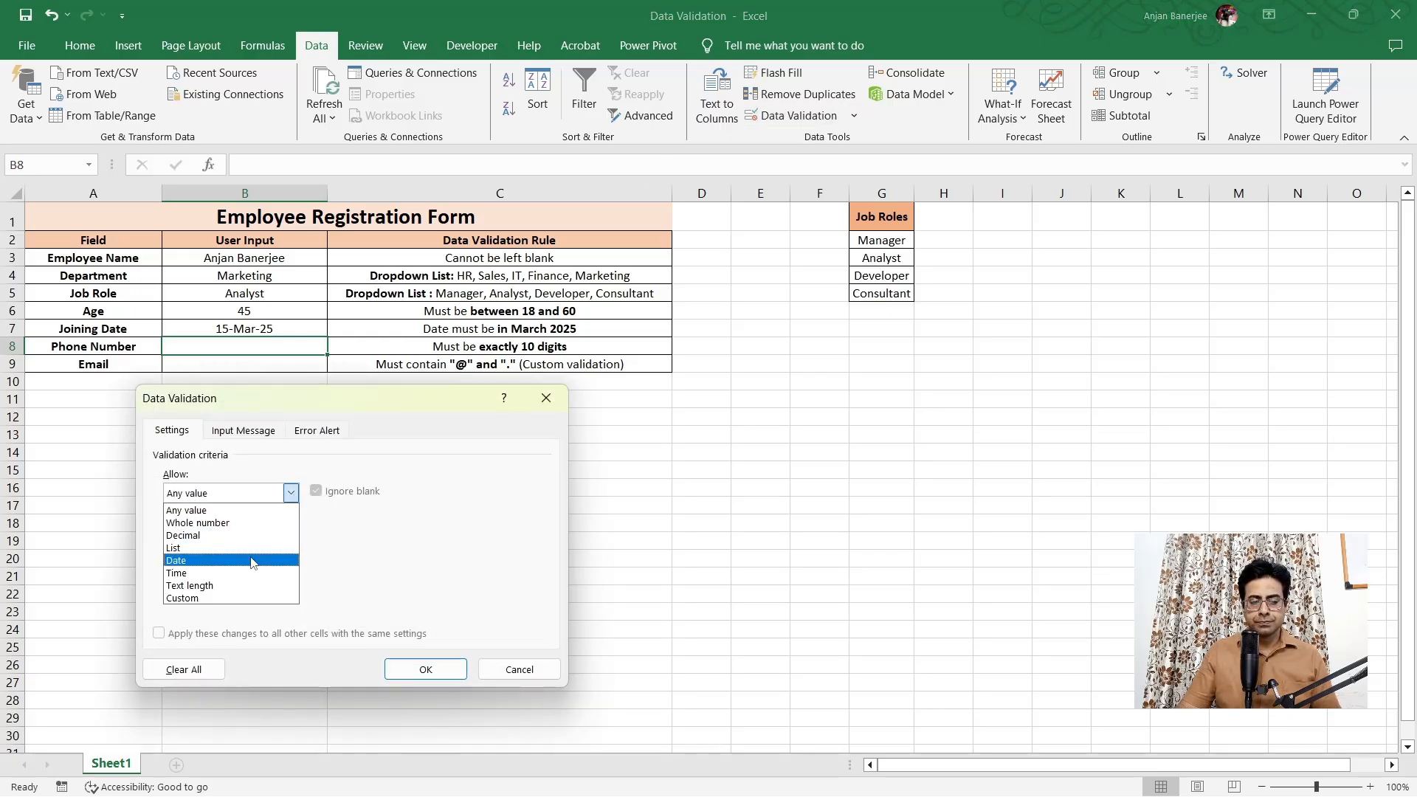
pyautogui.click(250, 524)
pyautogui.moveTo(398, 401); pyautogui.dragTo(707, 419)
pyautogui.click(550, 588)
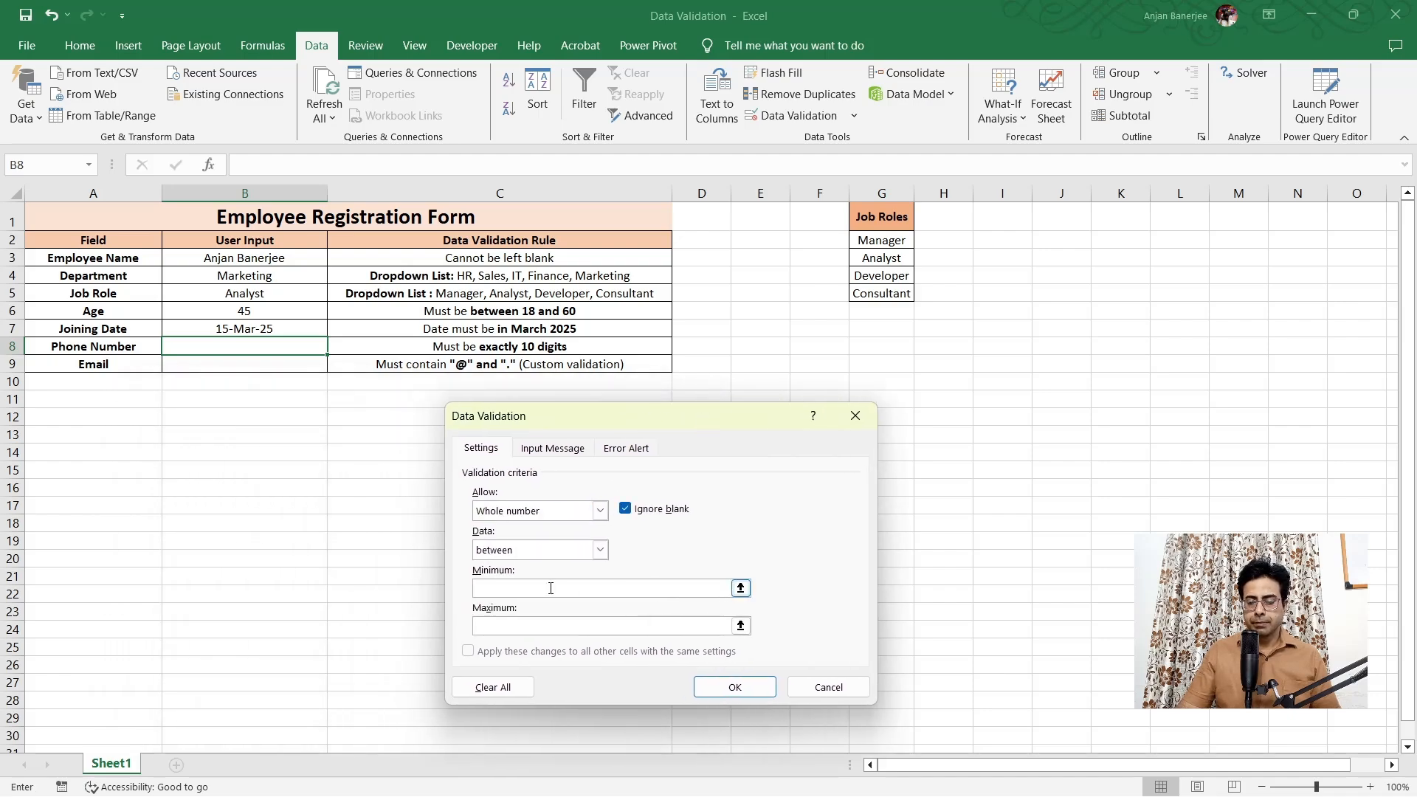
pyautogui.write('1')
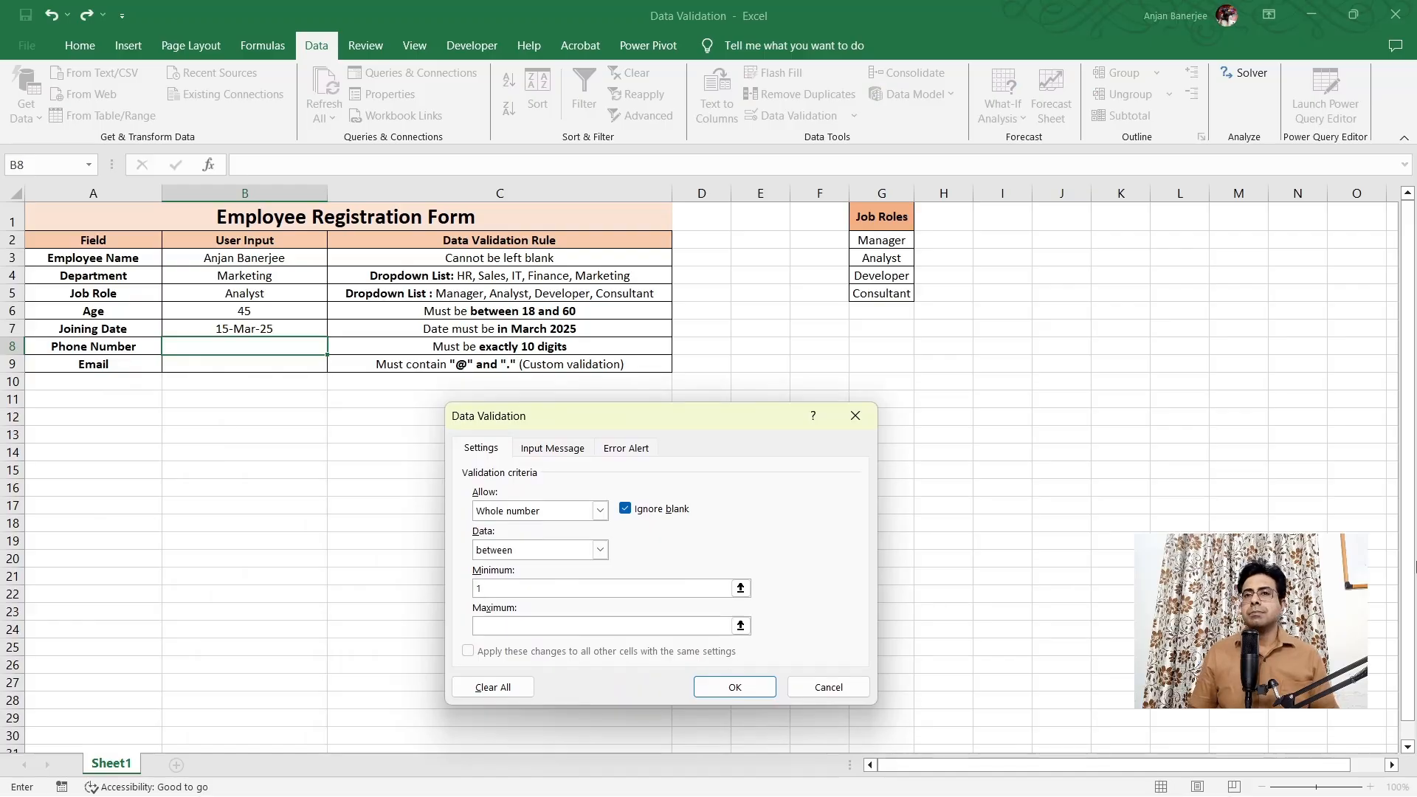
pyautogui.write('00000000')
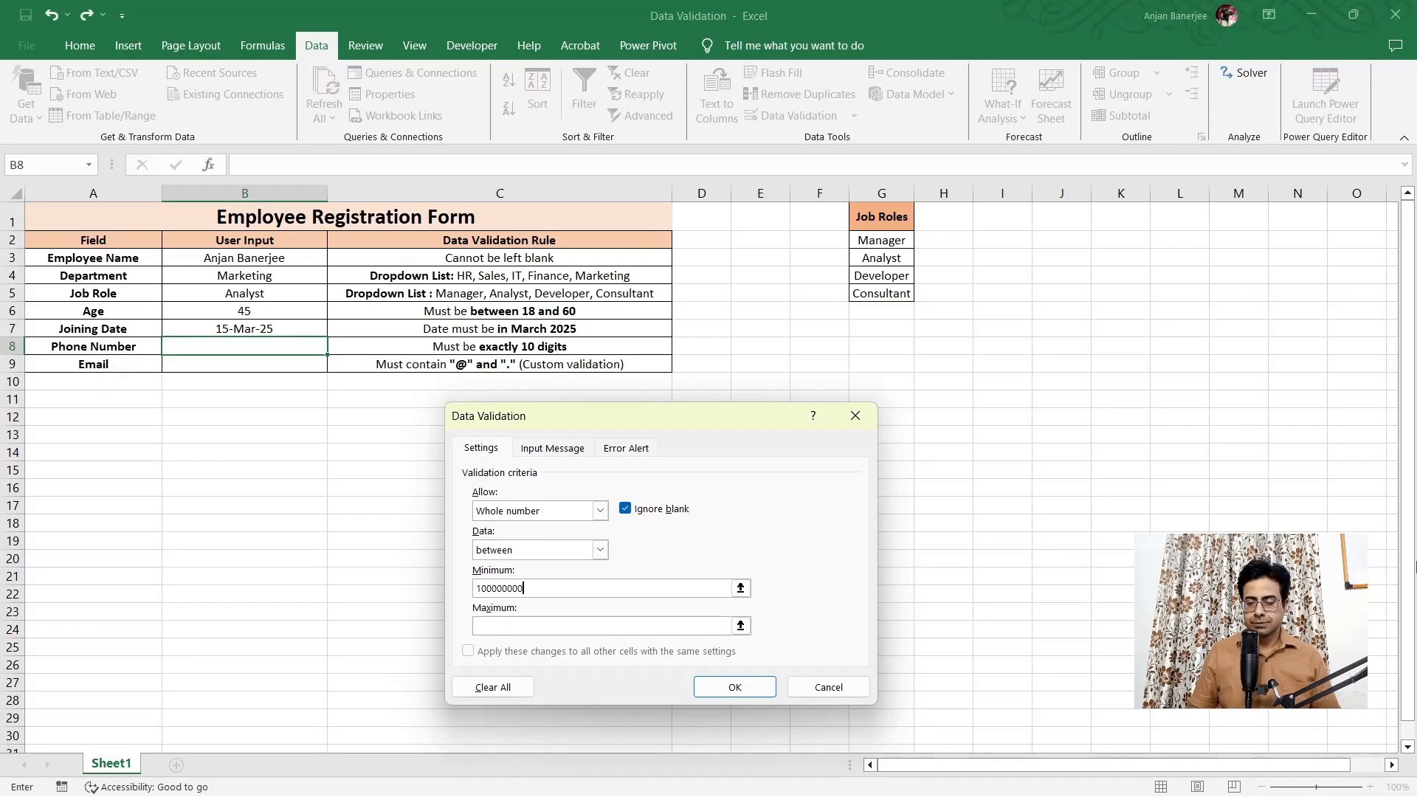
pyautogui.click(541, 625)
pyautogui.write('999999999')
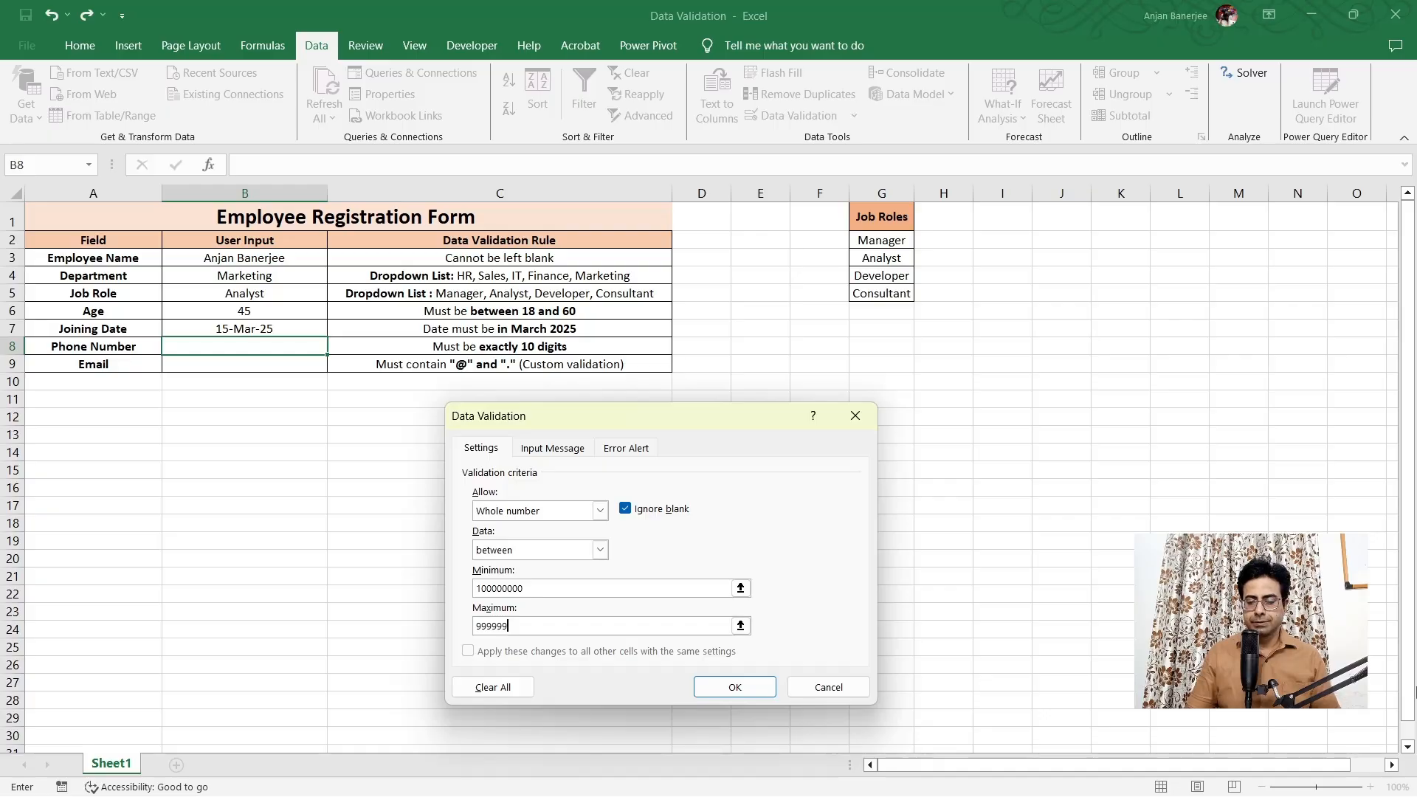
pyautogui.write('9')
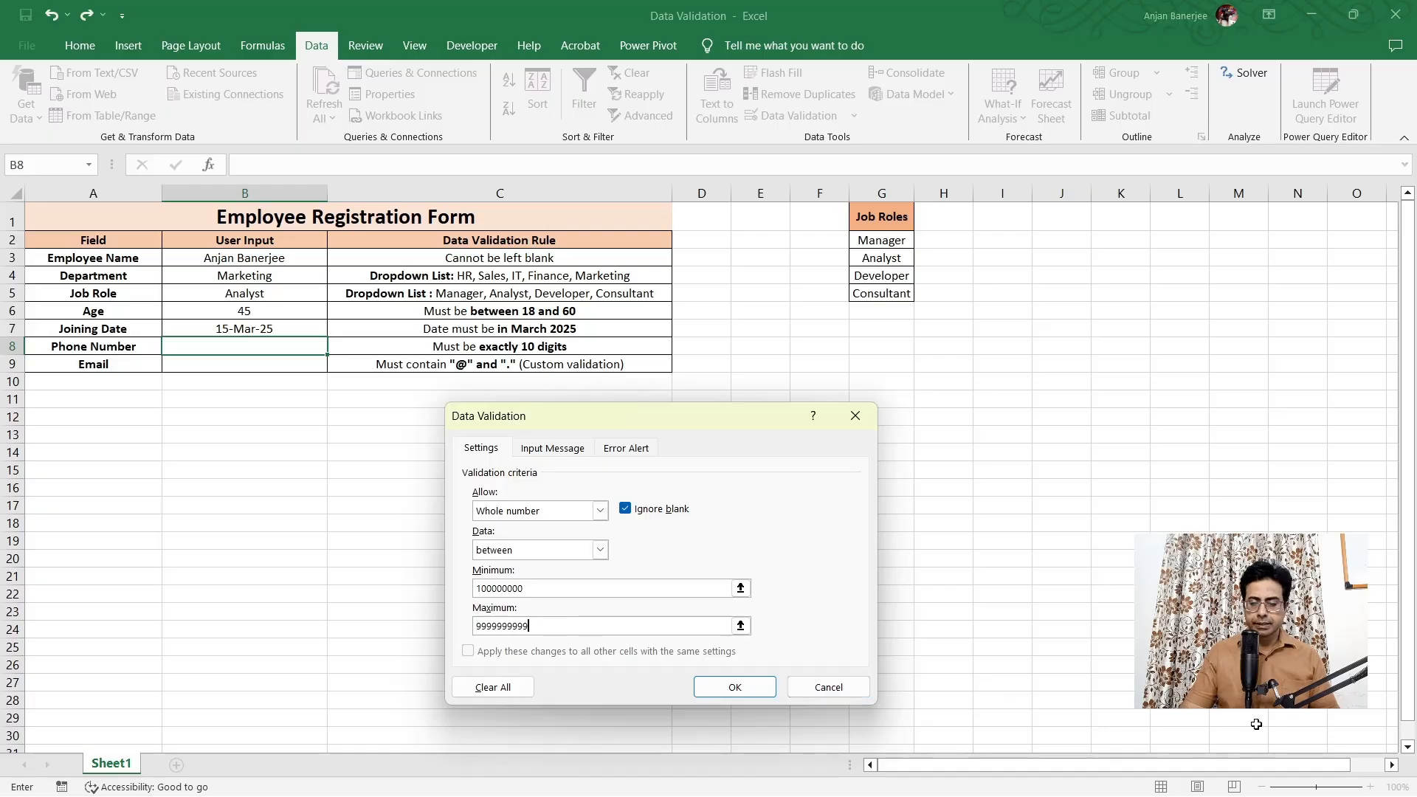
pyautogui.click(735, 687)
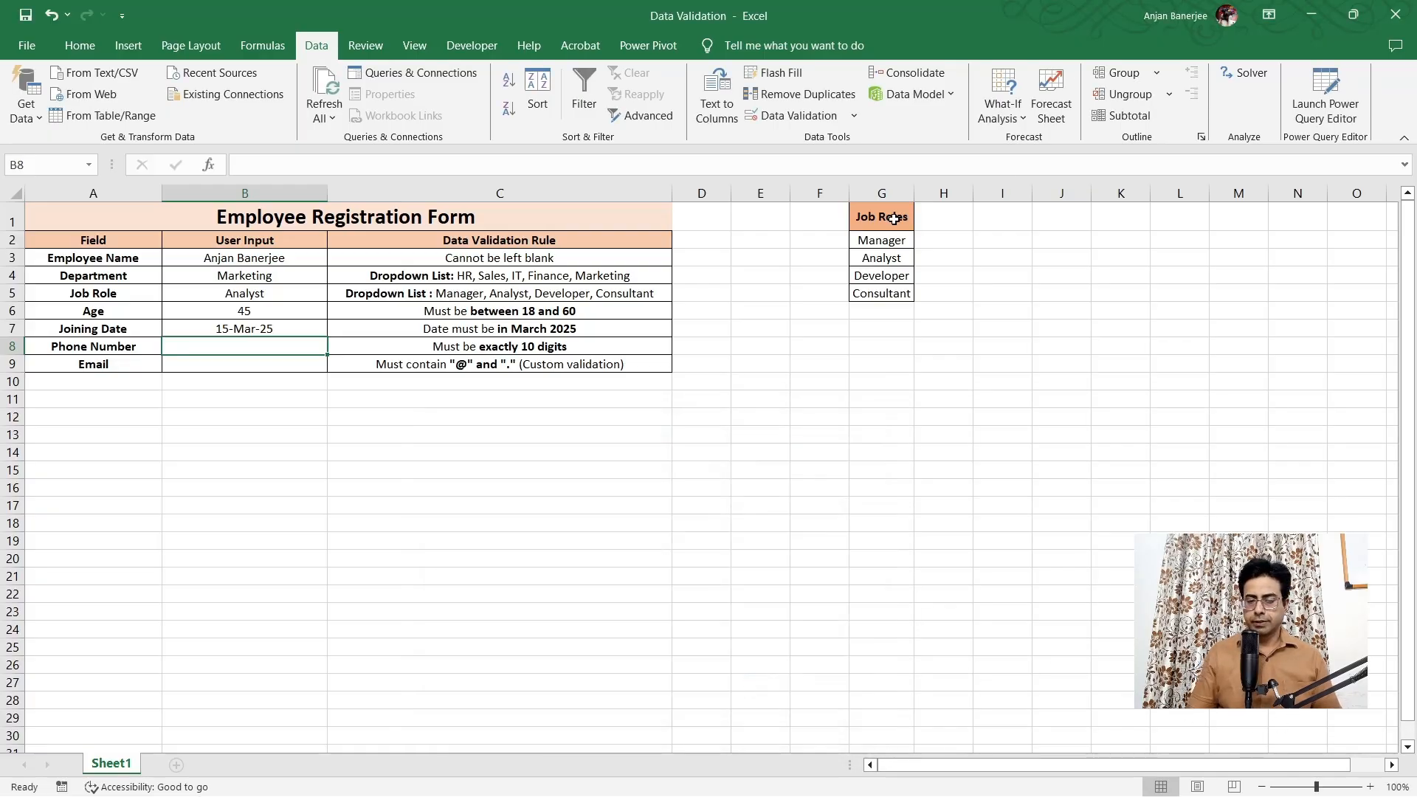
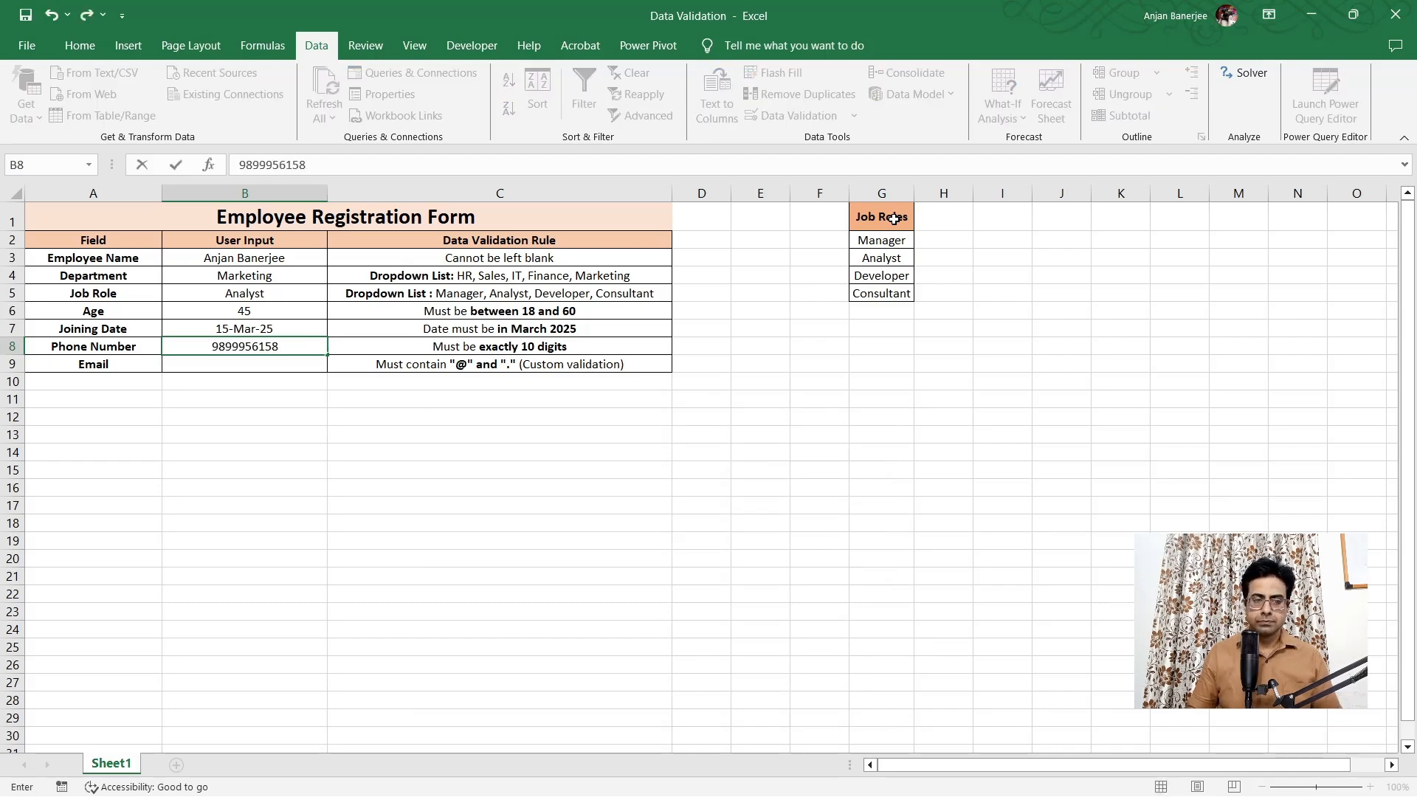
pyautogui.press('Return')
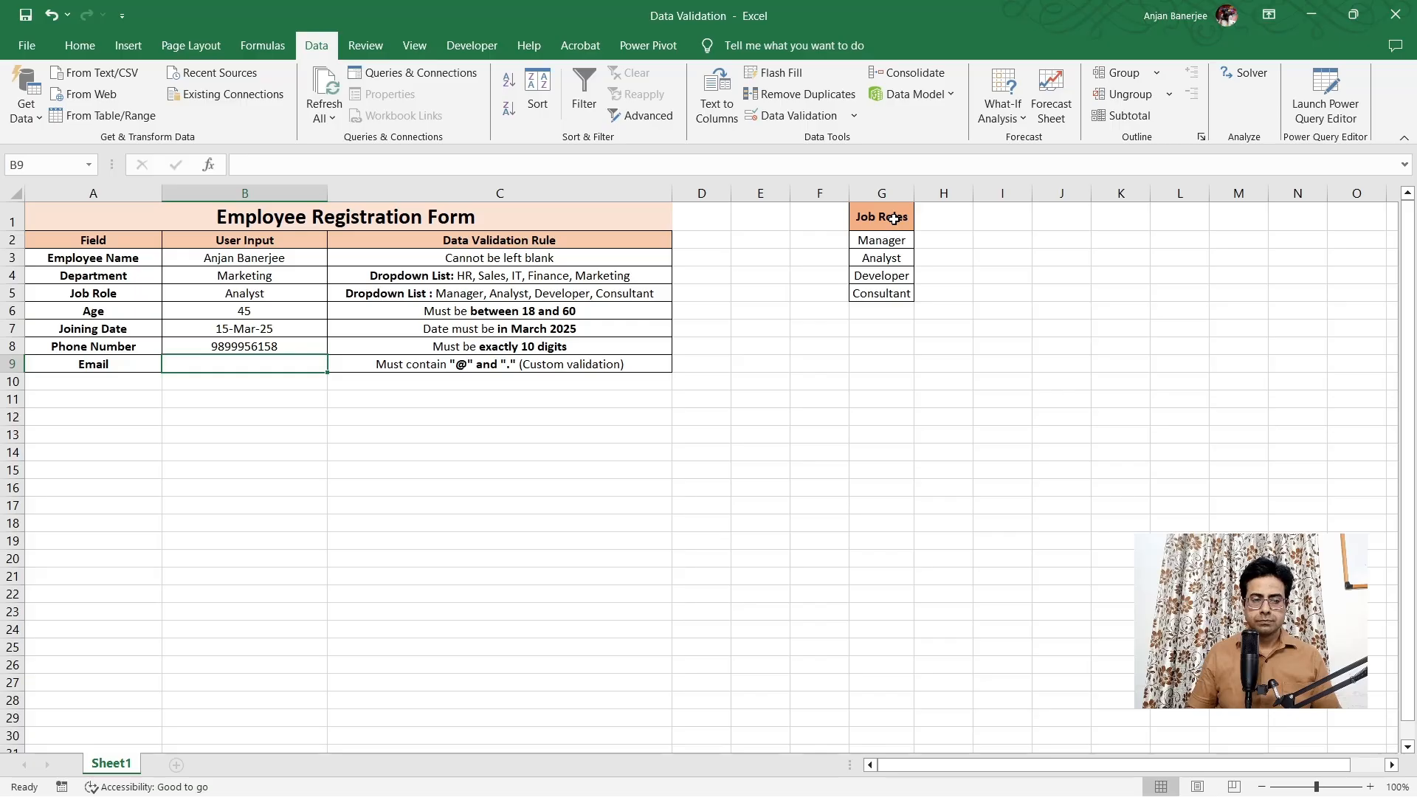
pyautogui.press('Up')
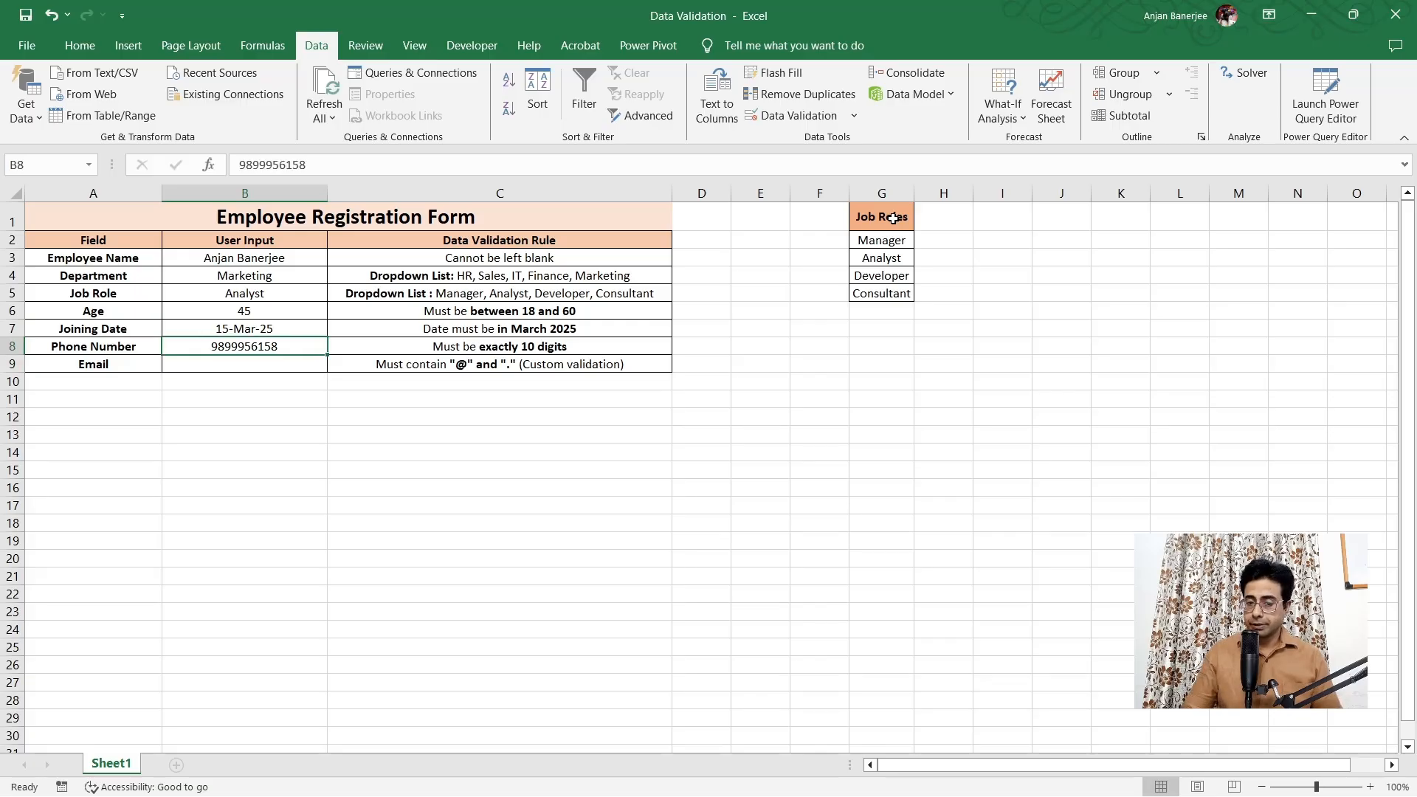
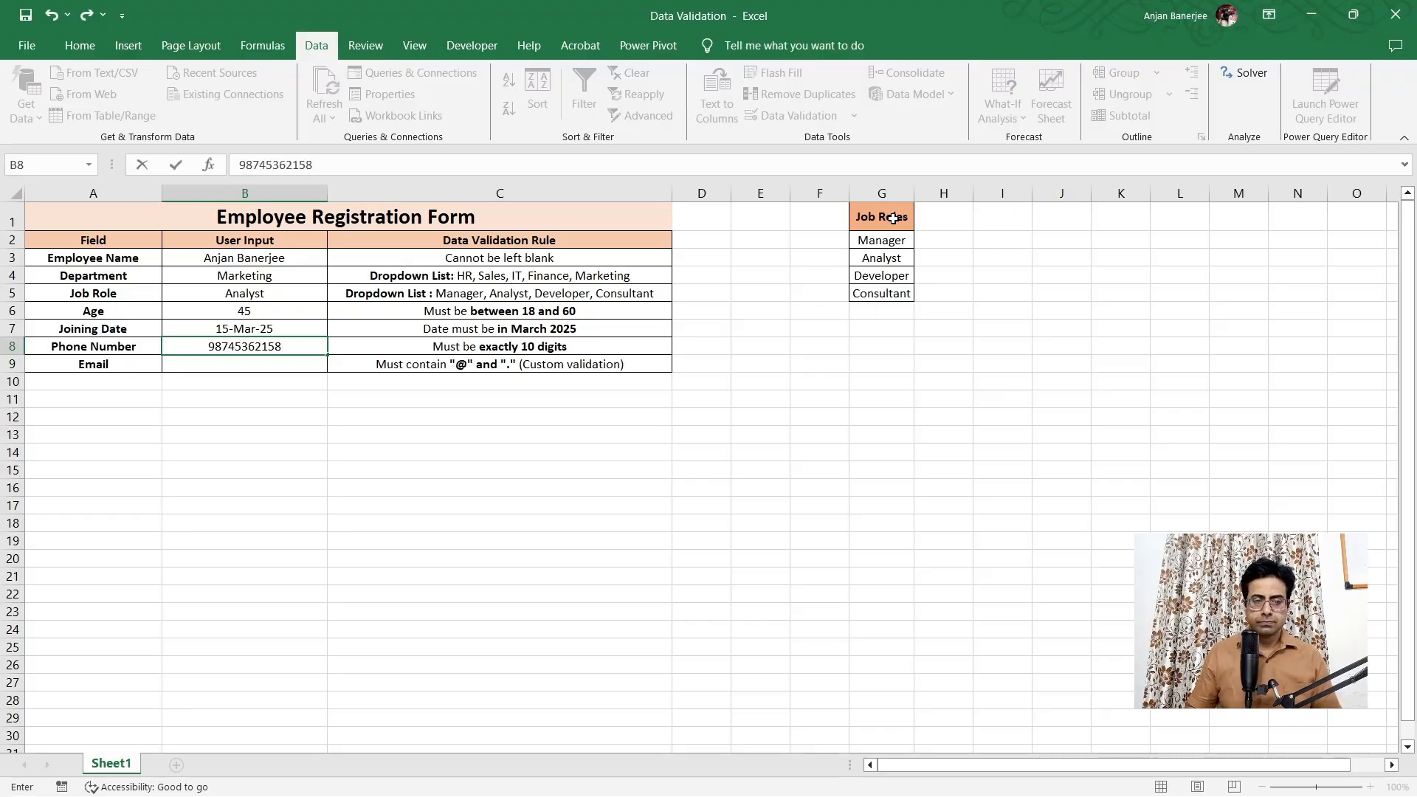
pyautogui.press('Return')
pyautogui.press('Return')
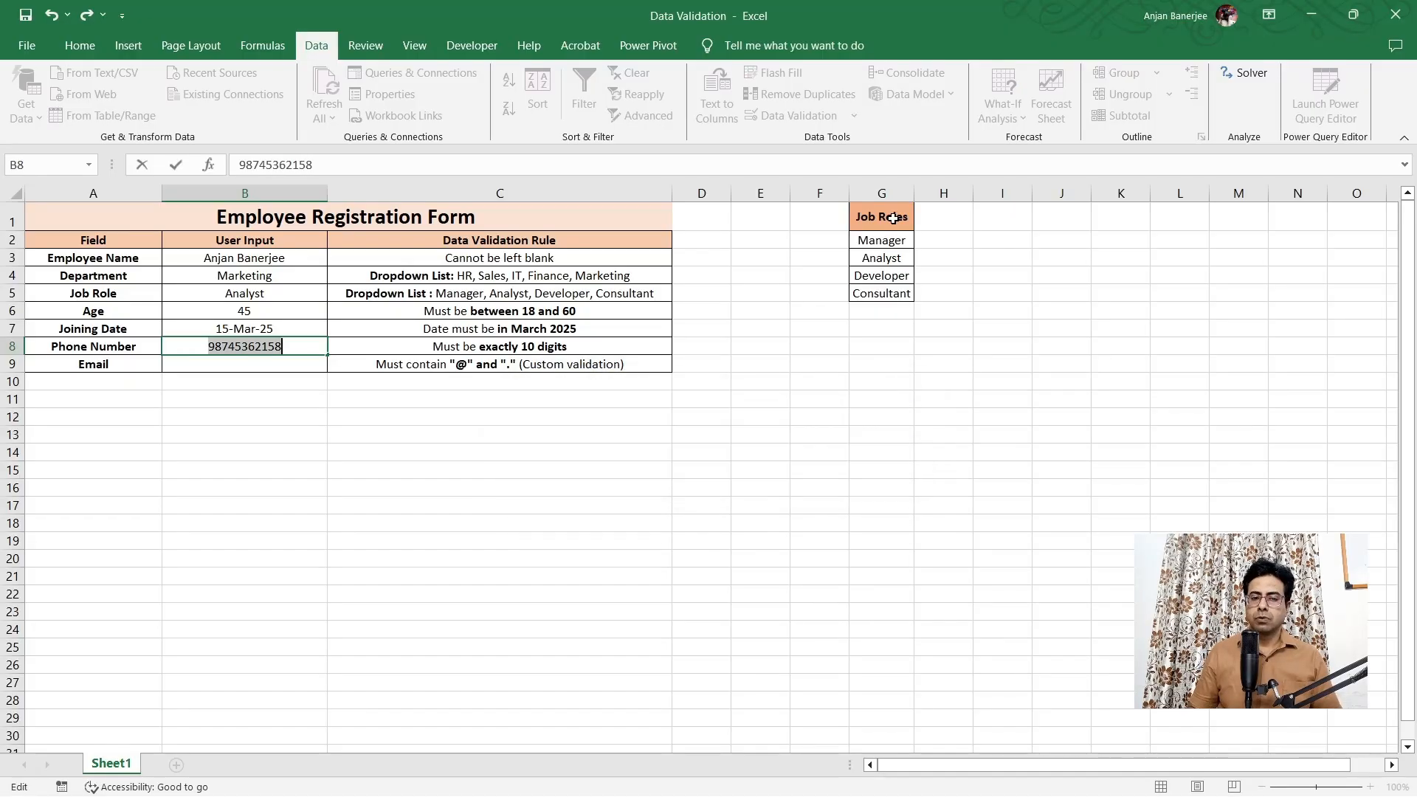
pyautogui.write('597413')
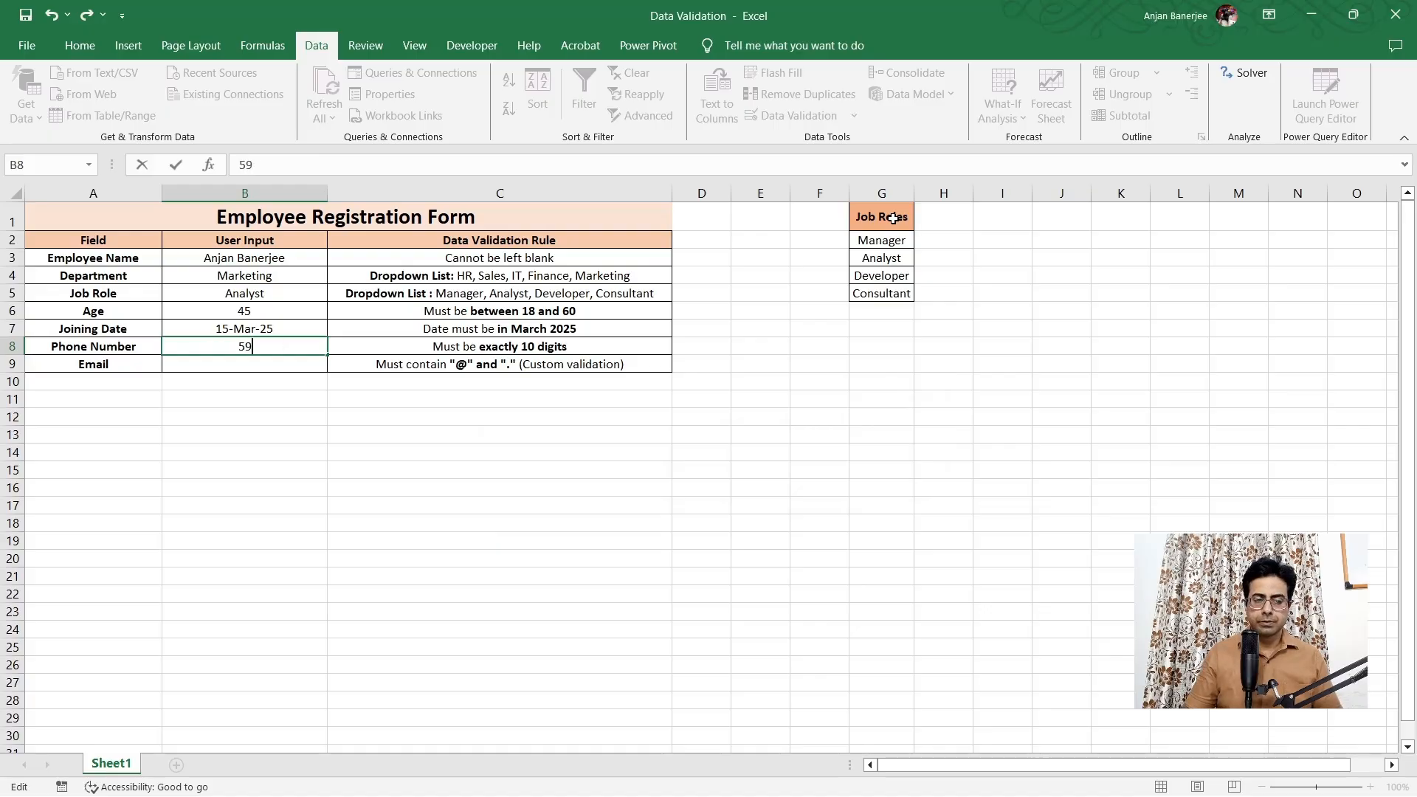
pyautogui.press('Return')
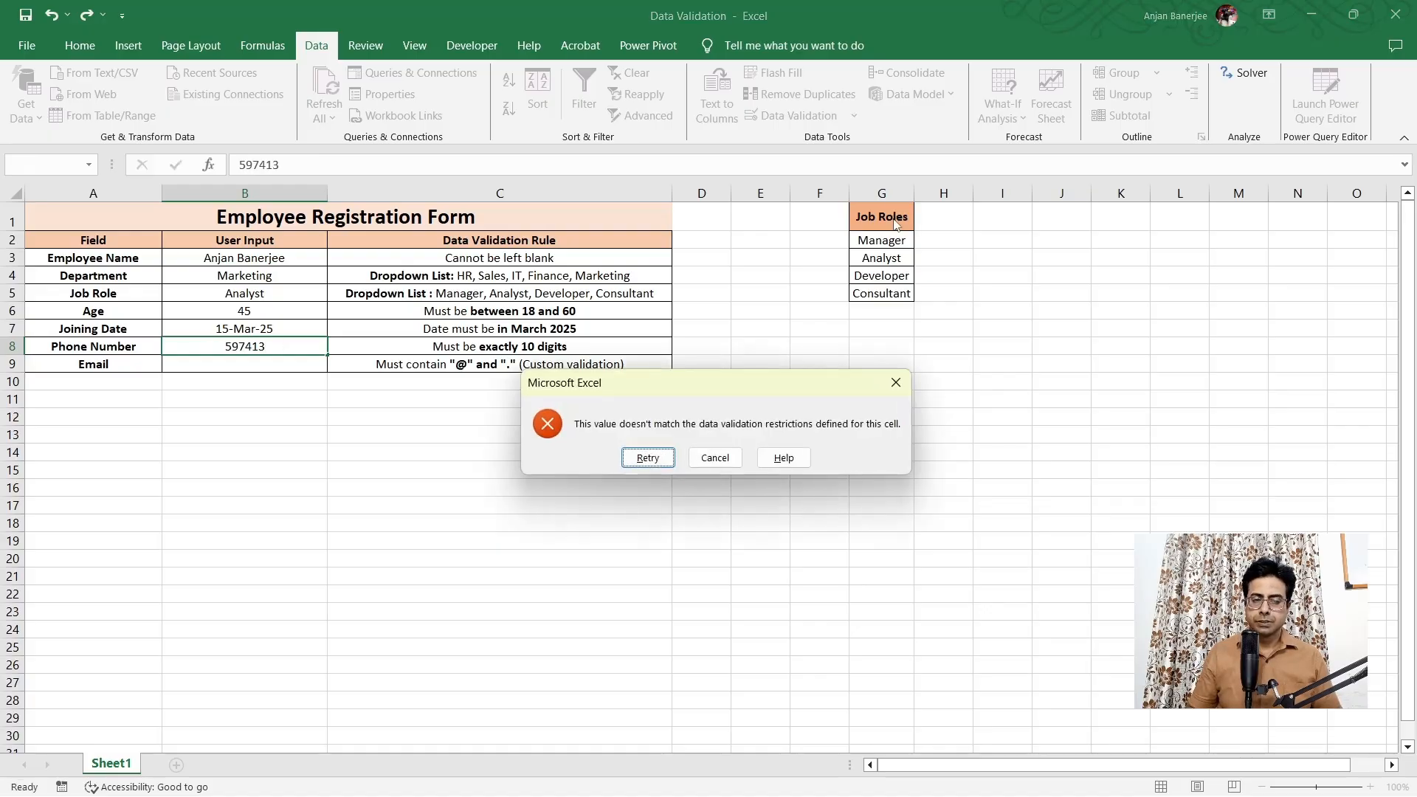
pyautogui.press('Return')
pyautogui.write('99999999')
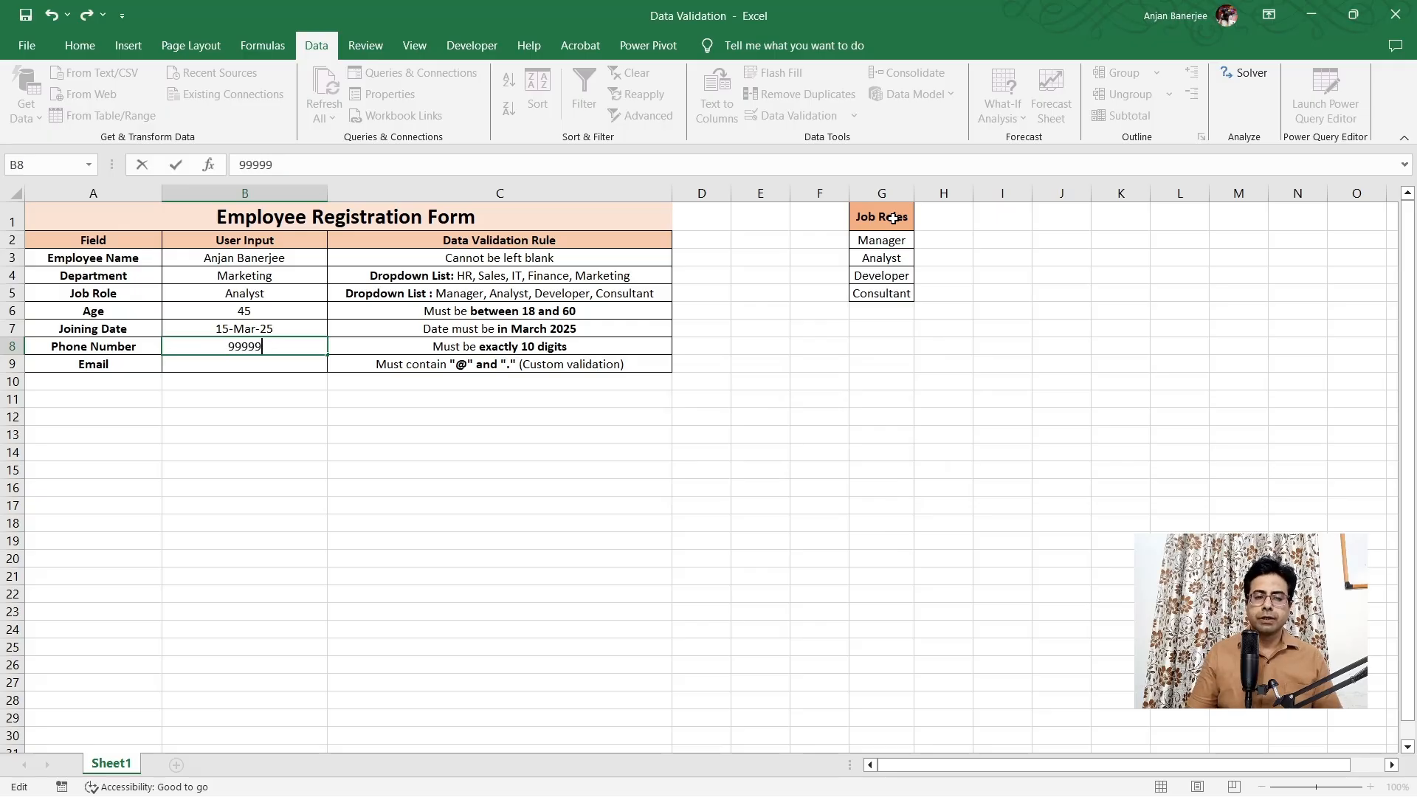
pyautogui.write('99')
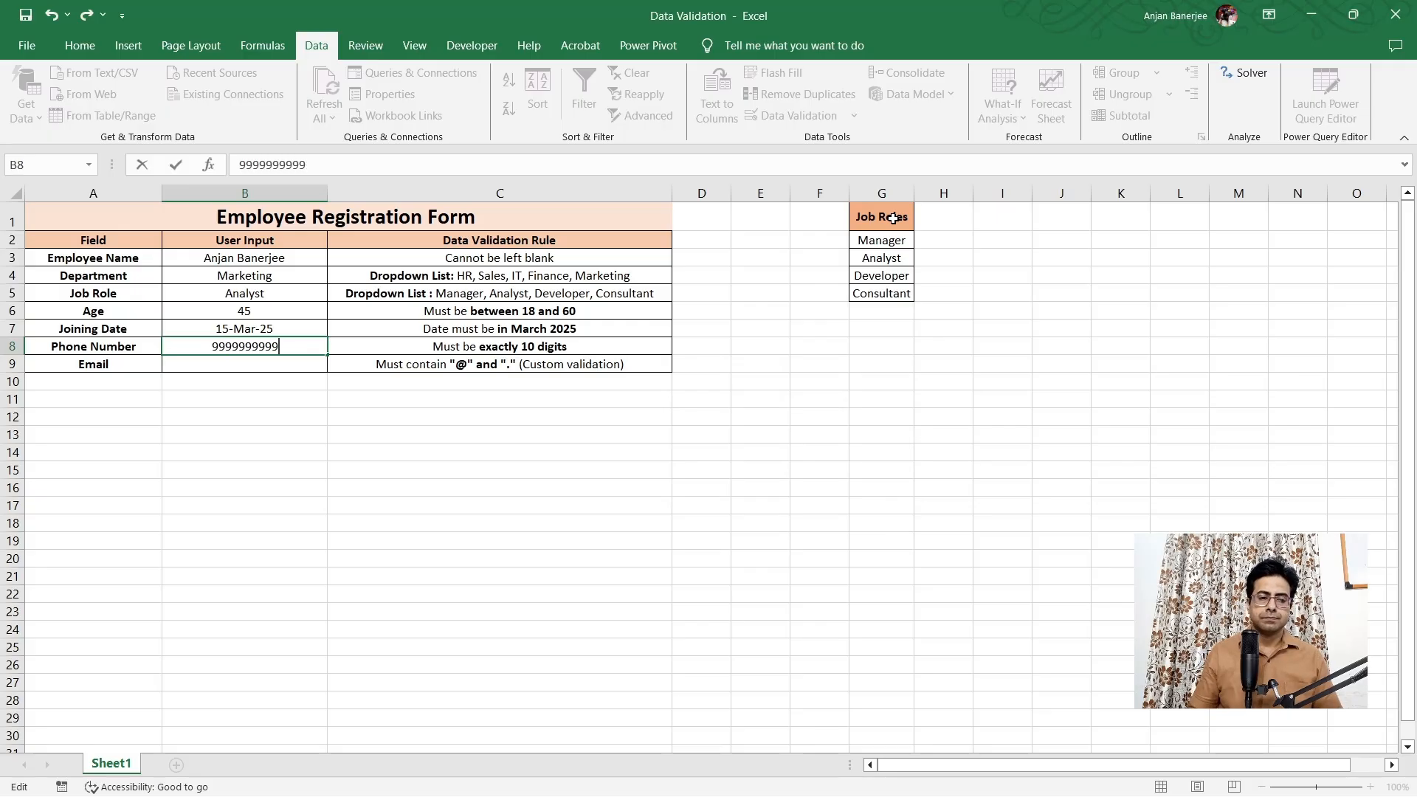
pyautogui.press('Return')
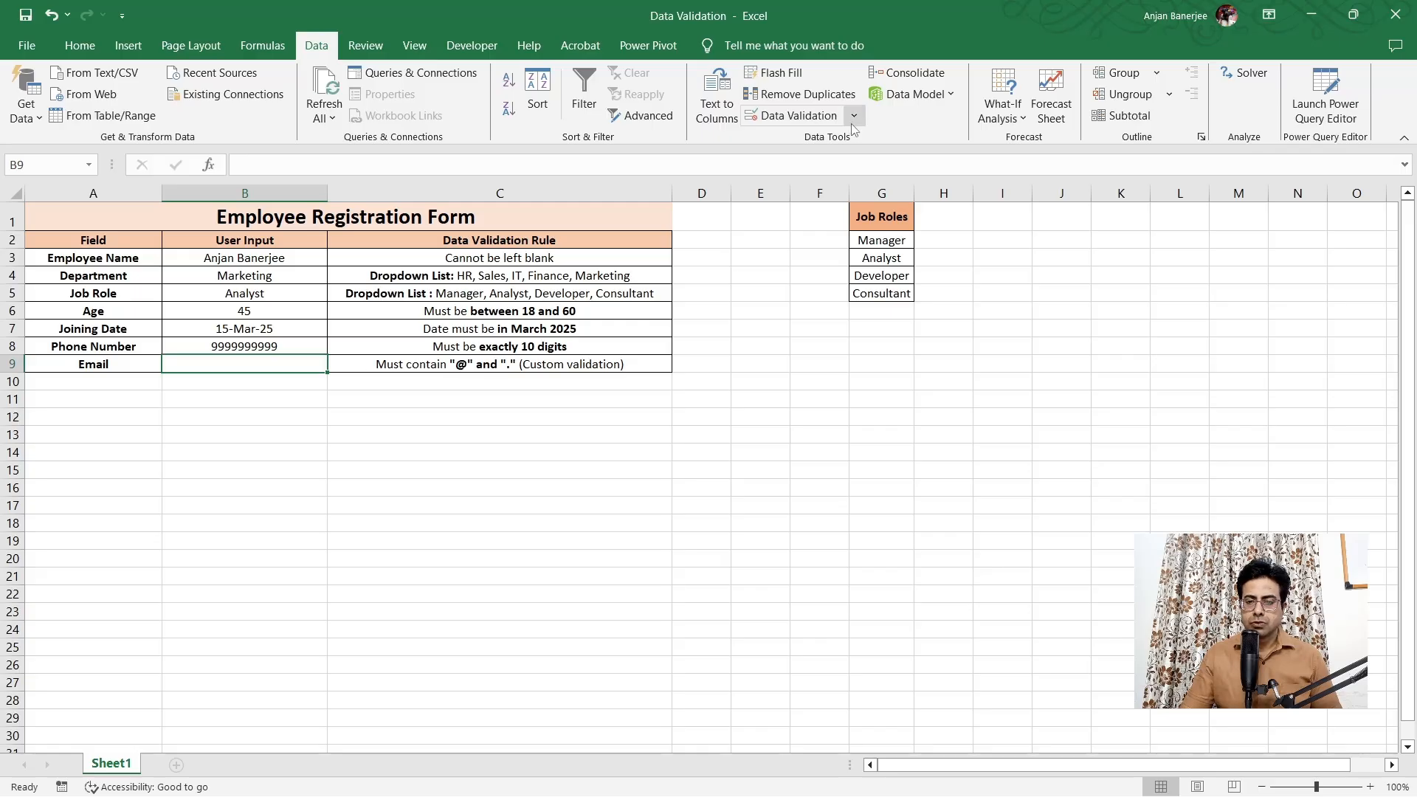
# Set B9's validation to Custom and paste the =AND(ISNUMBER(SEARCH("@",B9))… email formula
pyautogui.click(830, 122)
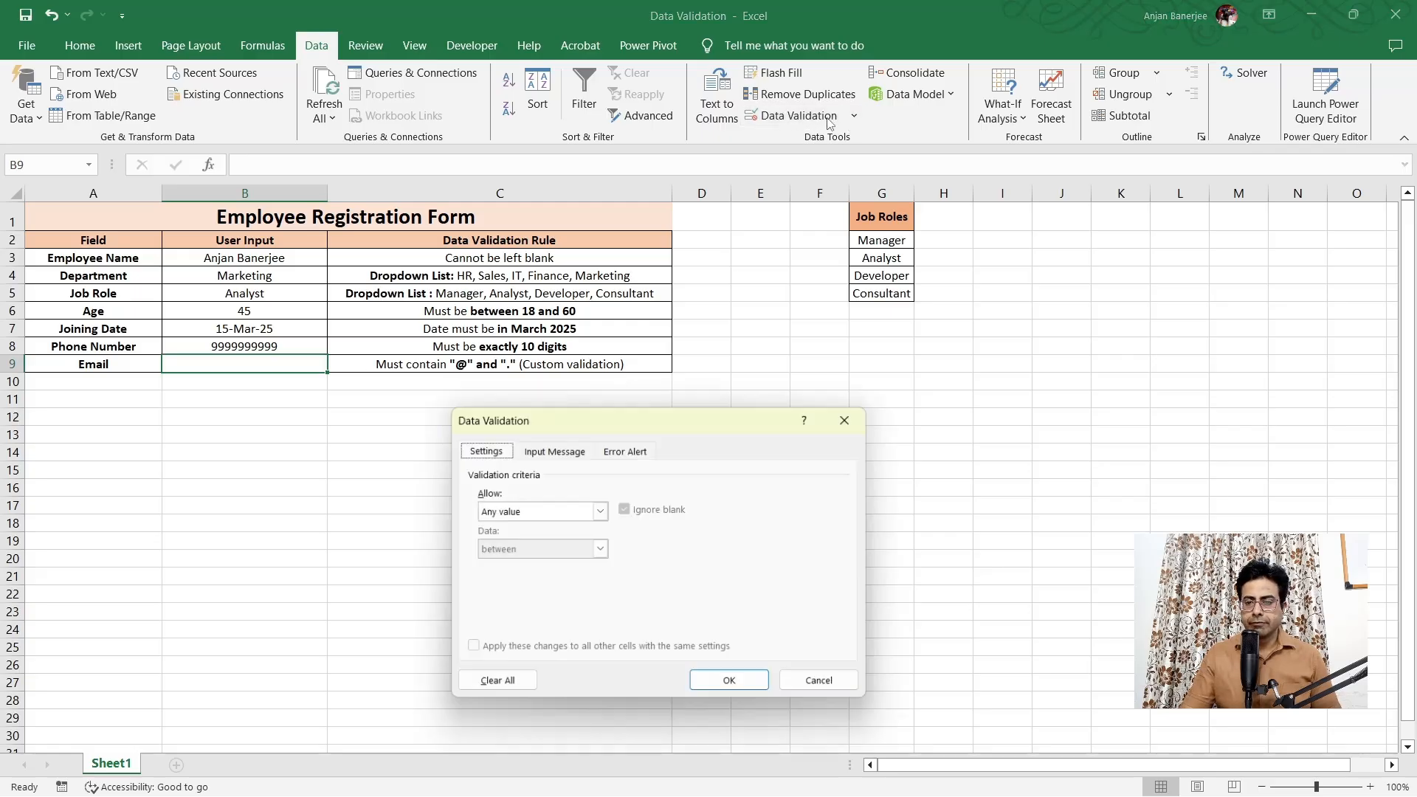
pyautogui.click(600, 511)
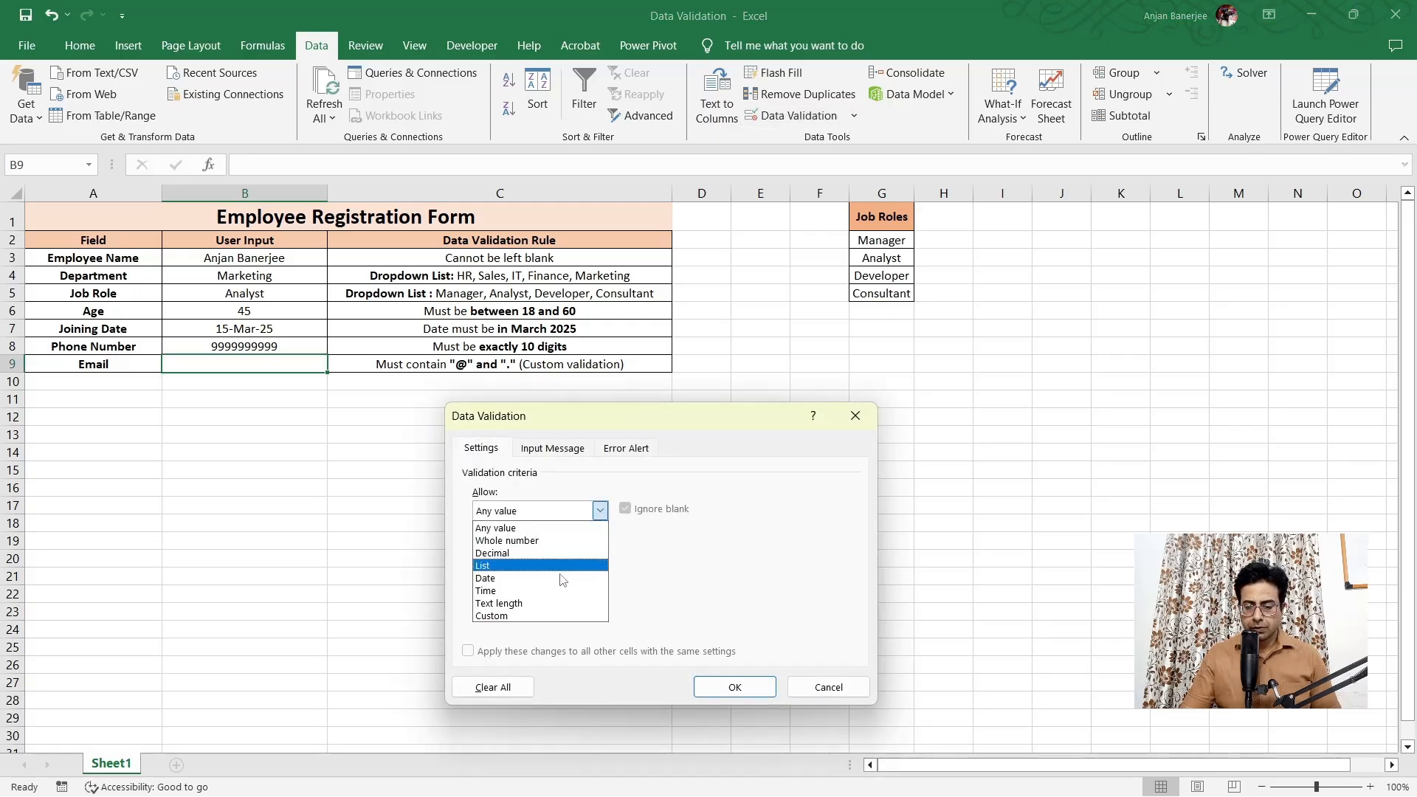
pyautogui.click(543, 617)
pyautogui.click(518, 587)
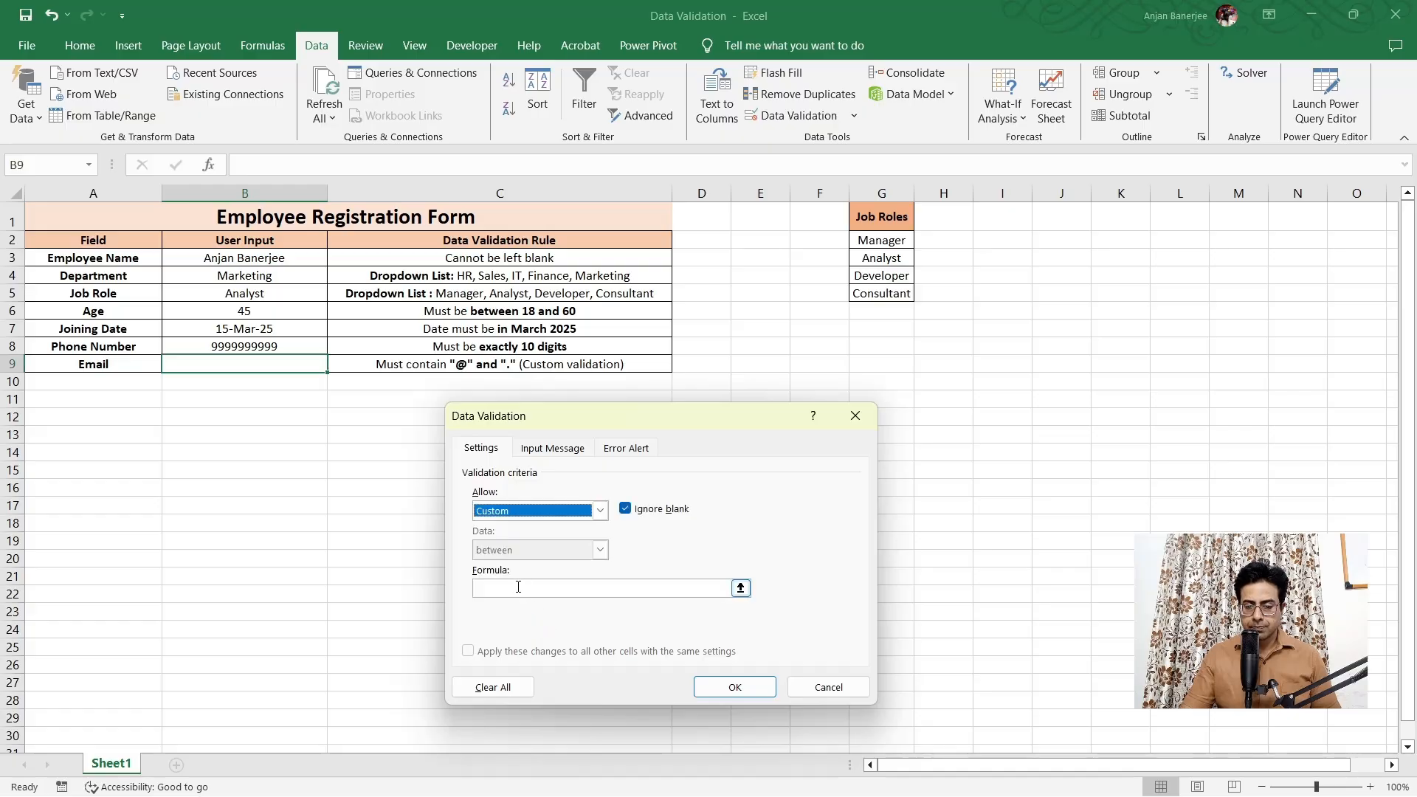
pyautogui.click(518, 586)
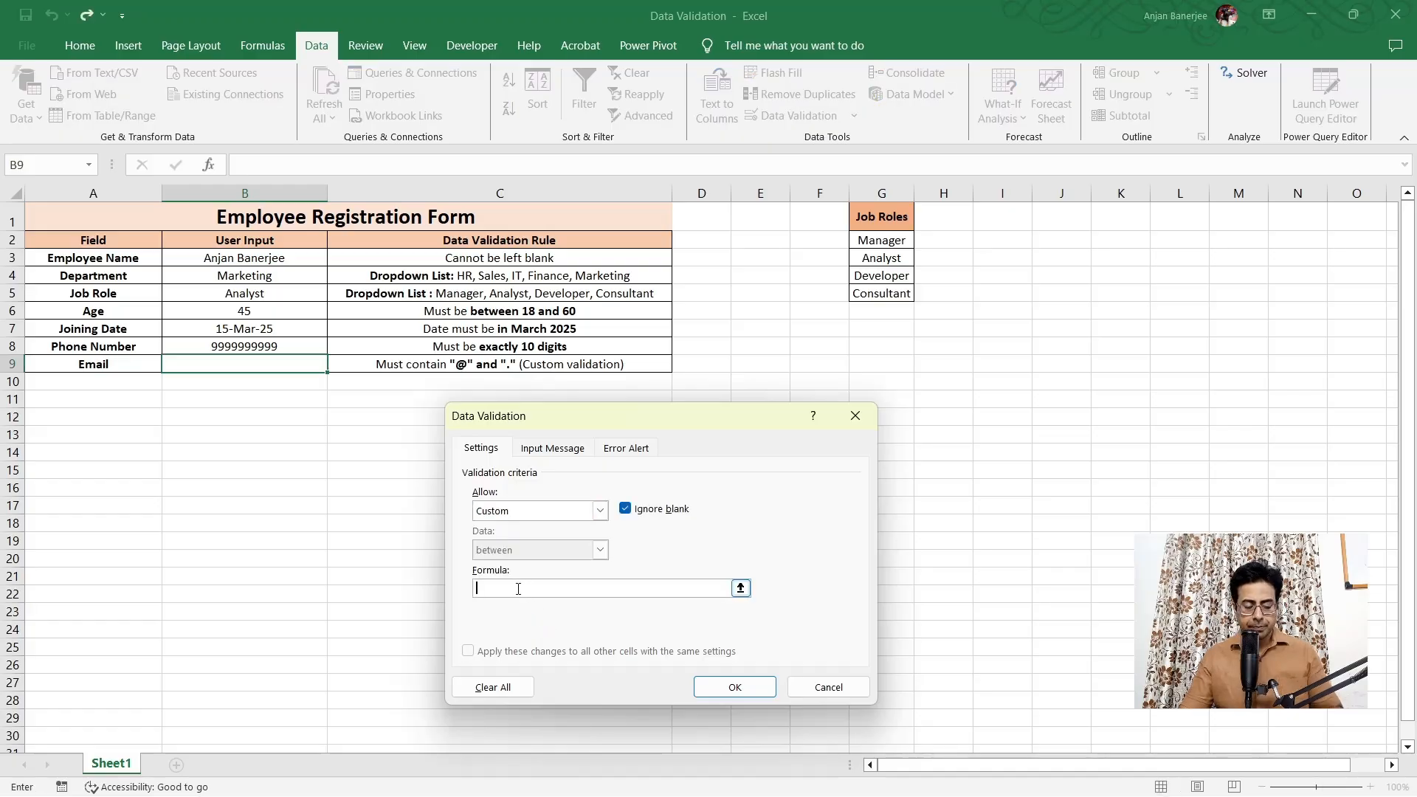
pyautogui.write('=AND(ISNUMBER(SEARCH("@",B9)), ISNUMBER(SEARCH(".",B9)), SEARCH("@",B9)<SEARCH(".",B9))')
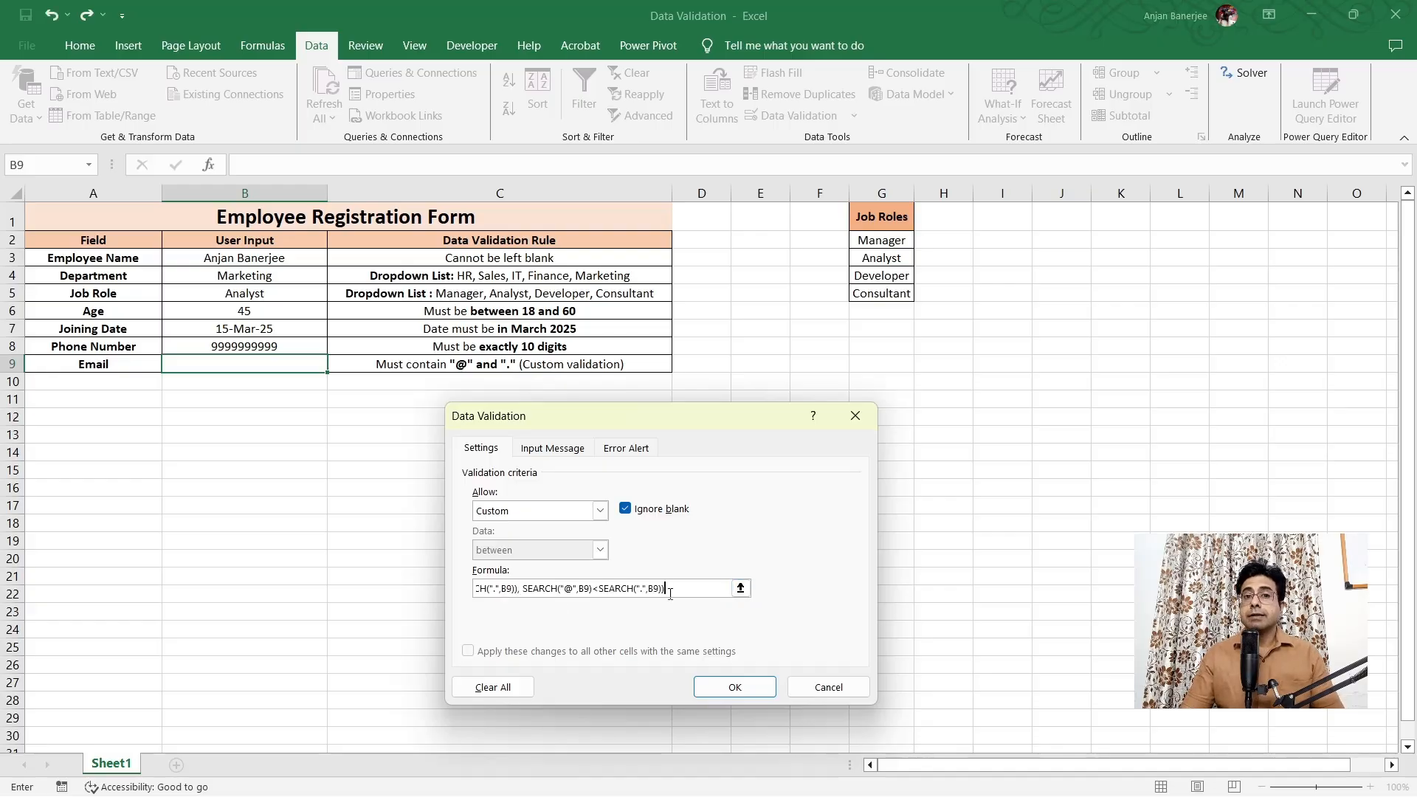
pyautogui.moveTo(672, 588); pyautogui.dragTo(432, 589)
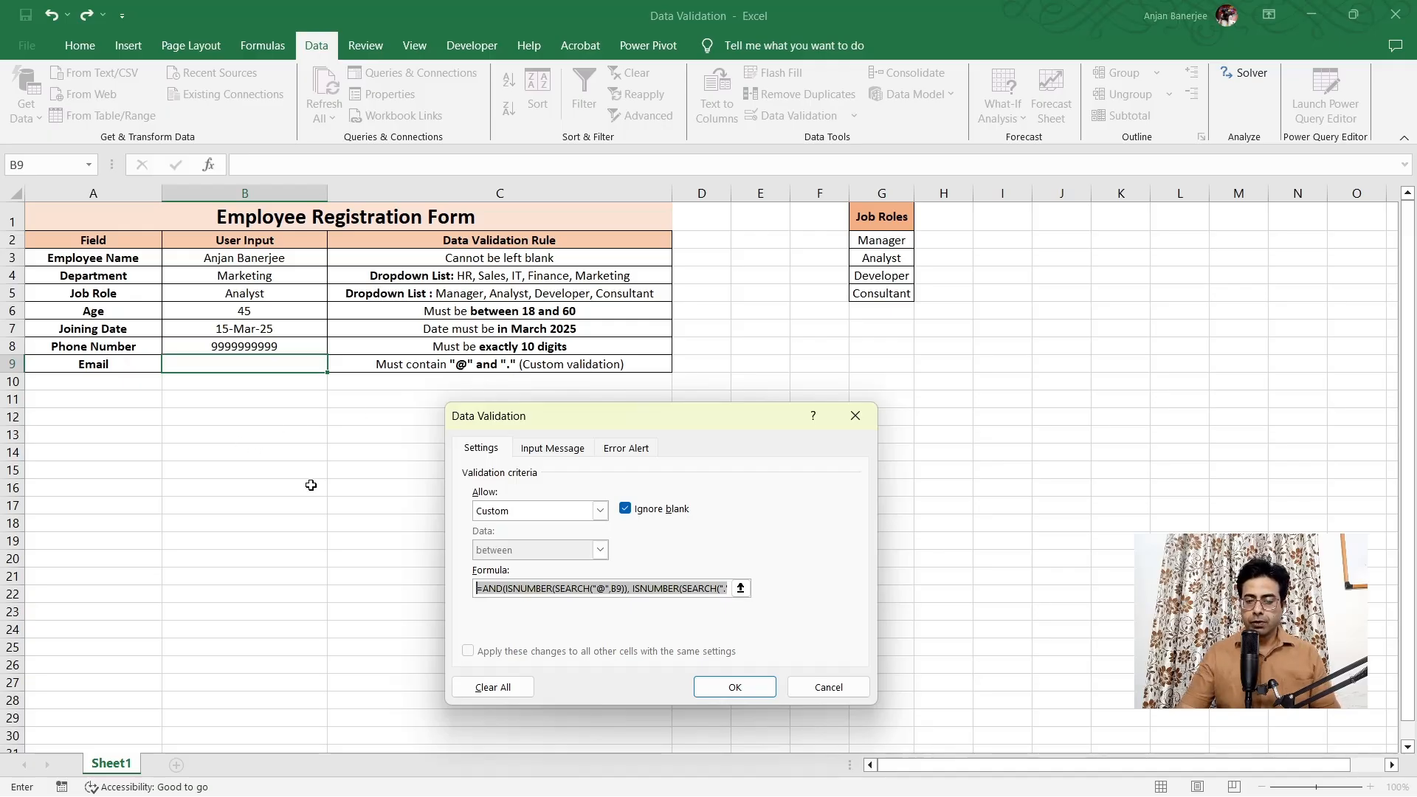
# Review the email formula around its B9 reference
pyautogui.click(617, 589)
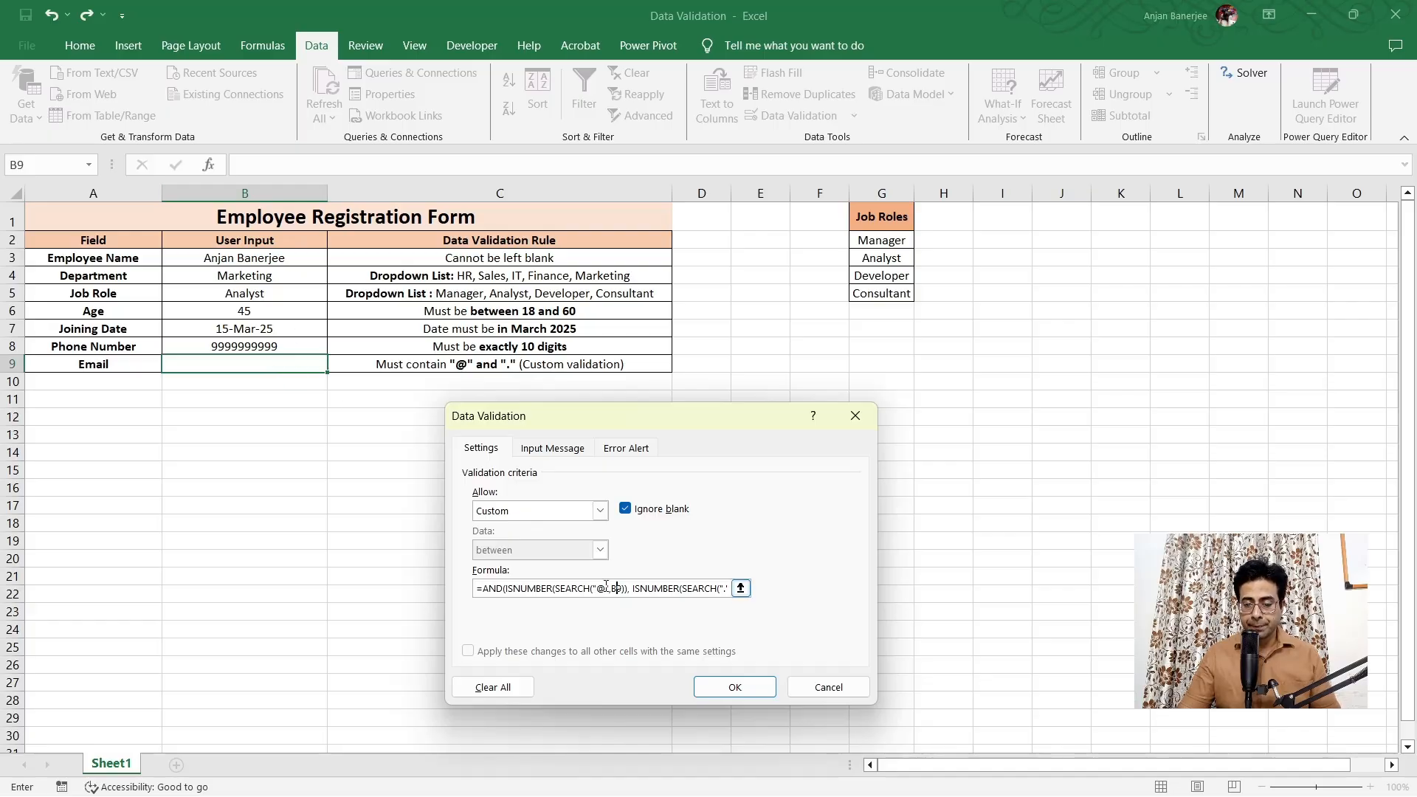
pyautogui.moveTo(612, 589); pyautogui.dragTo(719, 581)
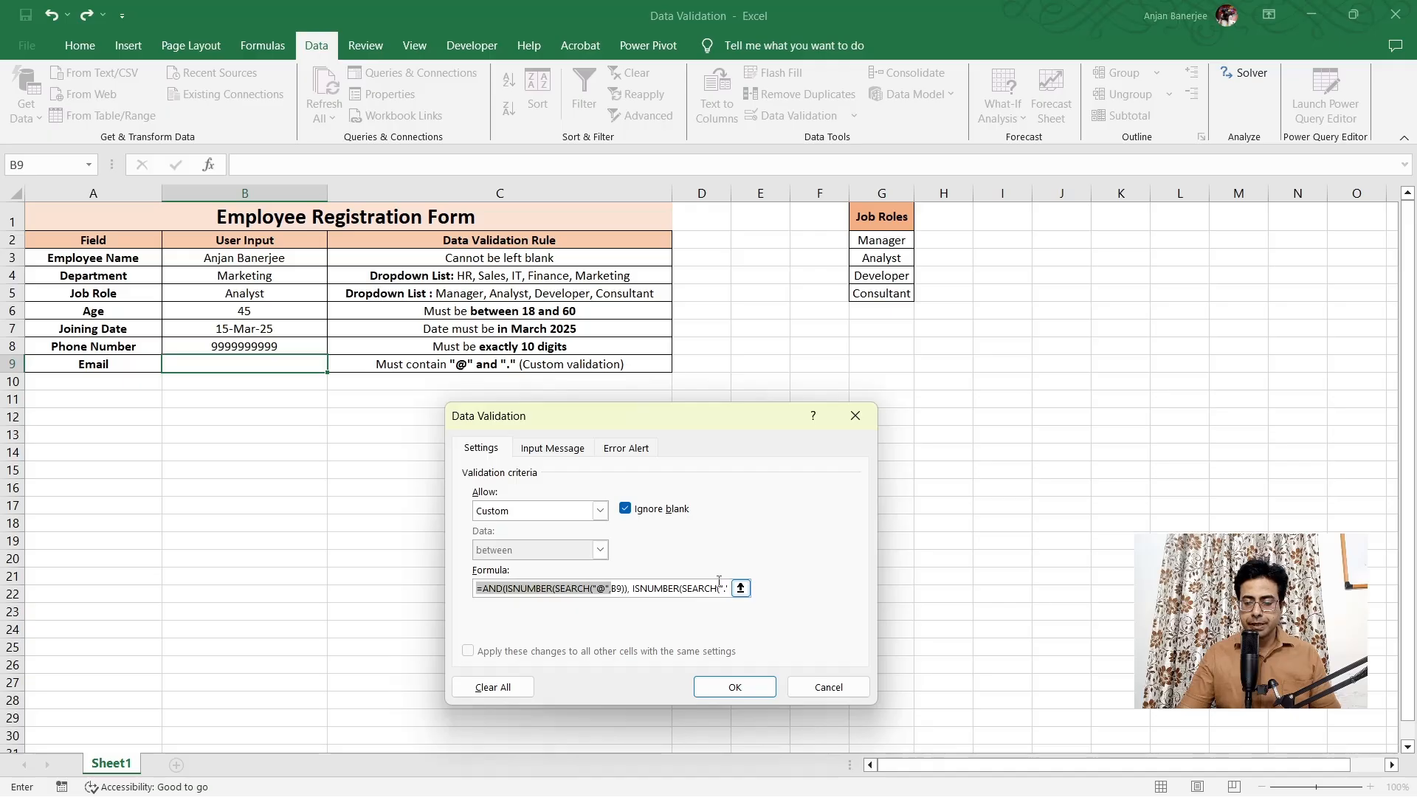
pyautogui.click(625, 590)
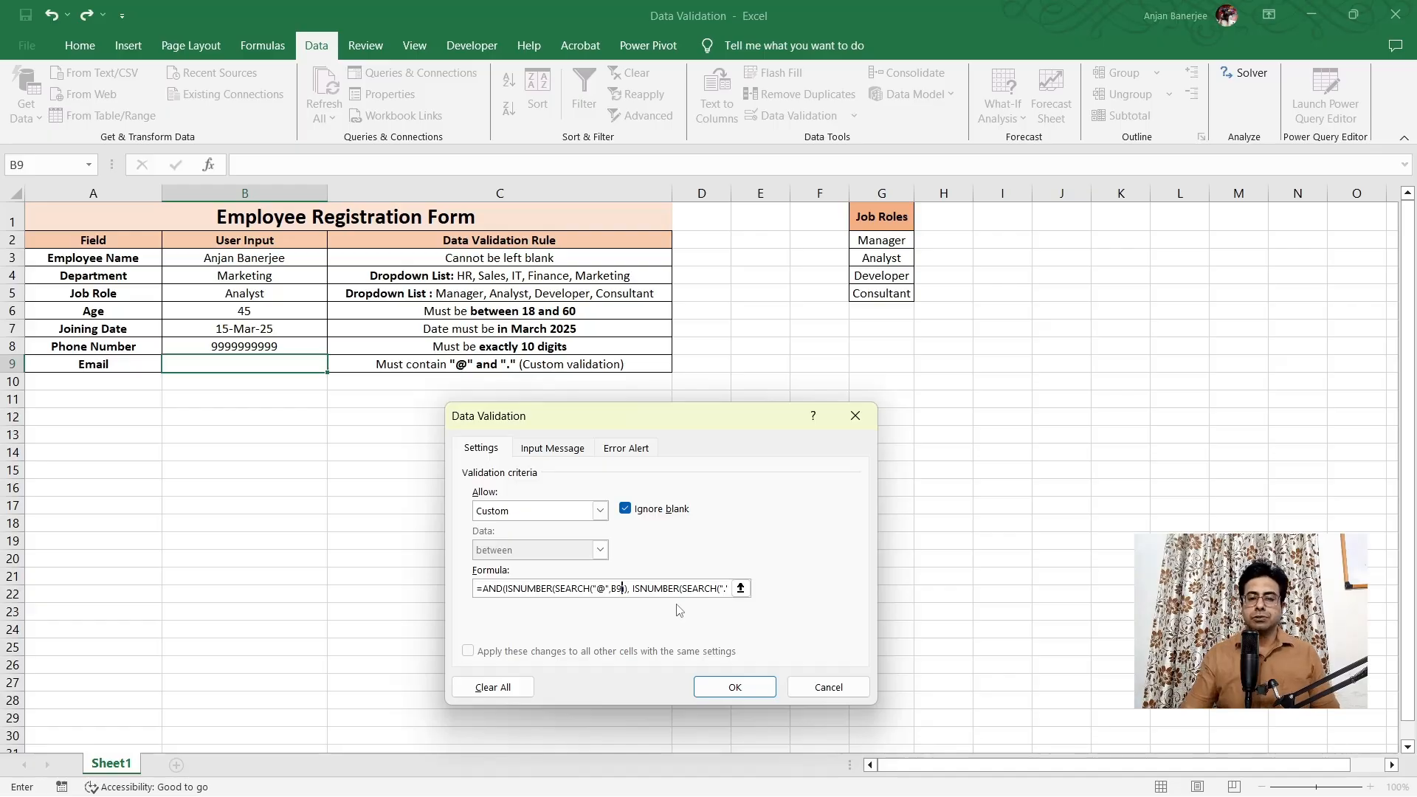
# Apply the custom email rule despite the error warning, then start typing an email address in B9
pyautogui.click(742, 687)
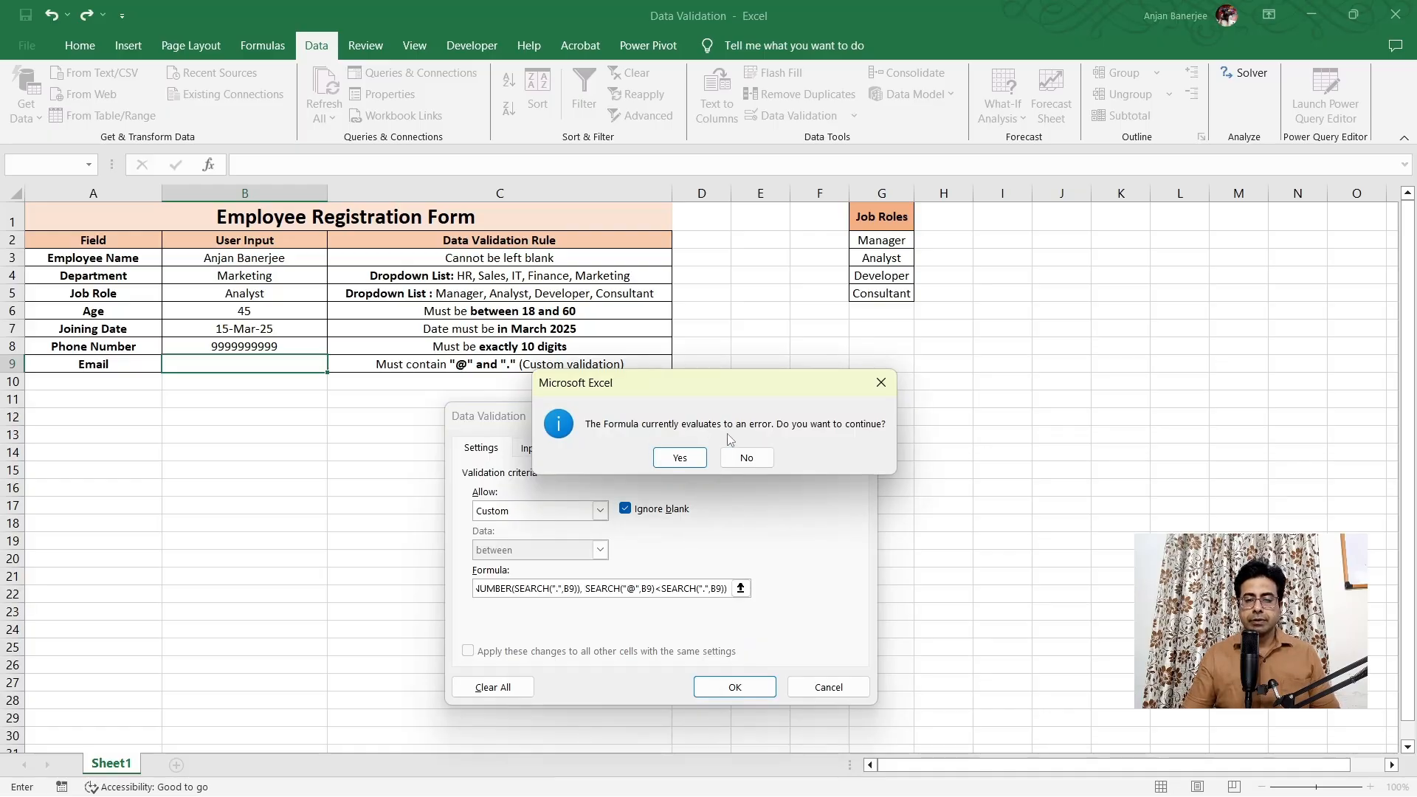
pyautogui.click(682, 456)
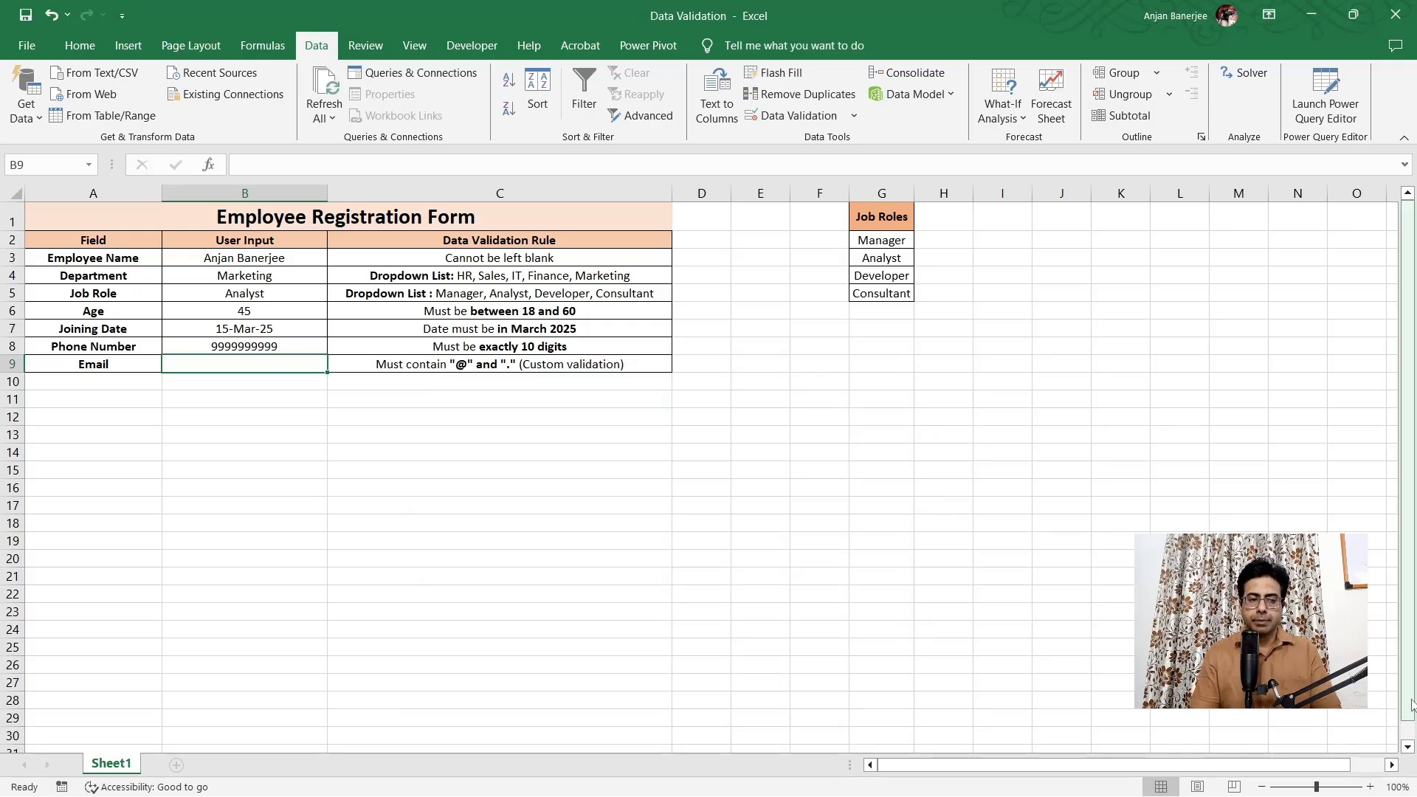
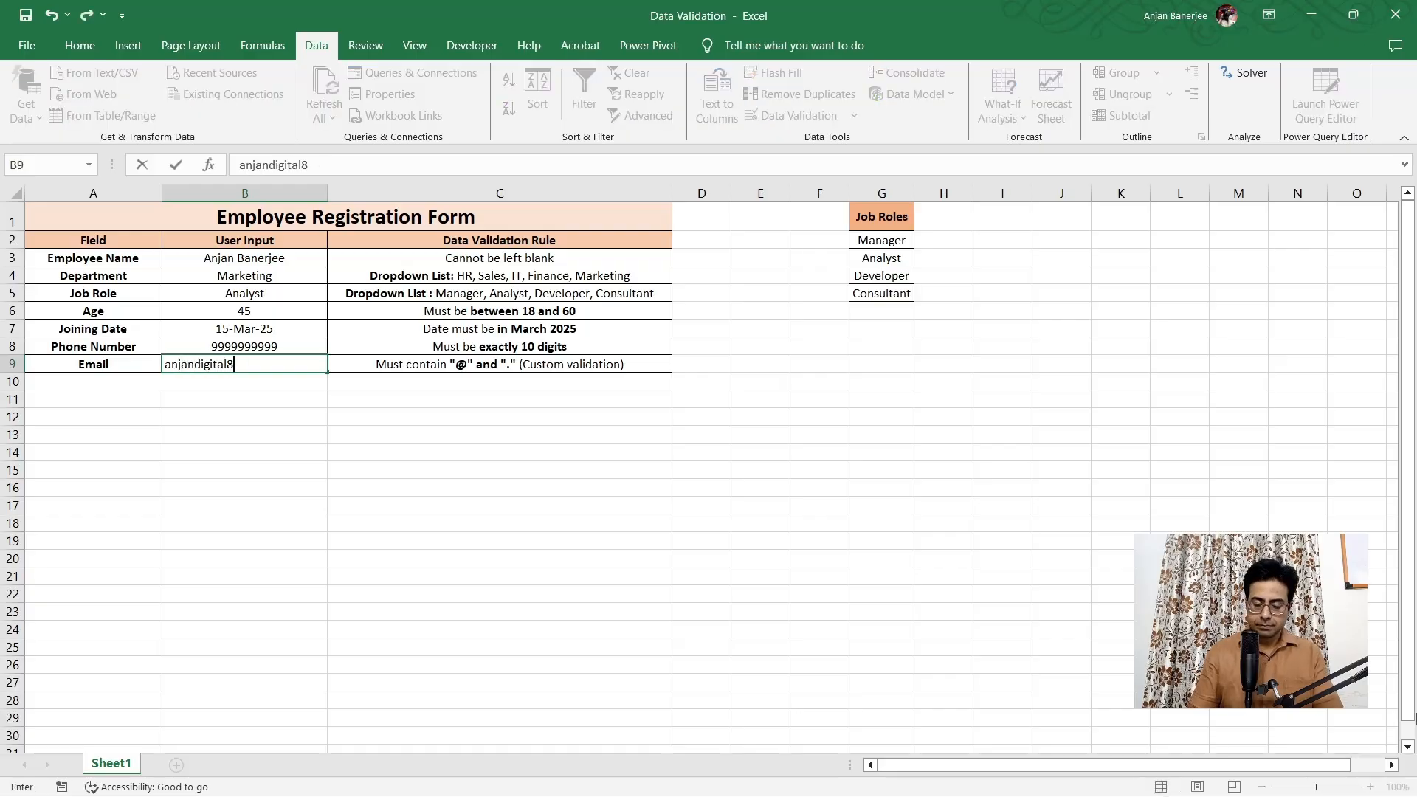